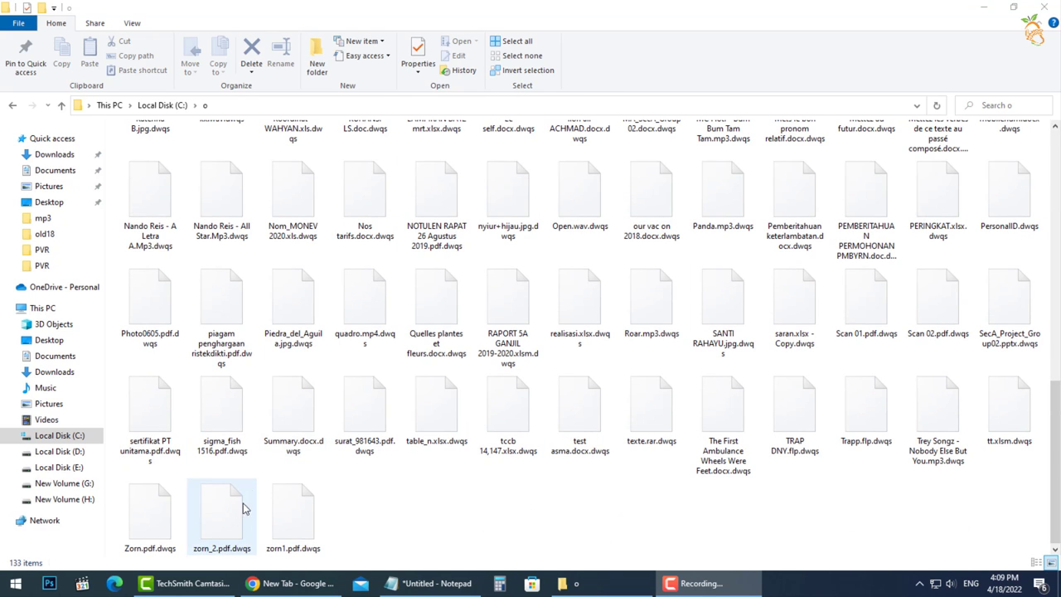
# - Strip .dwqs from sigma_fish 1516.pdf and open it, confirming the PDF is still damaged
pyautogui.click(221, 415)
pyautogui.click(233, 452)
pyautogui.press('End')
pyautogui.press('BackSpace')
pyautogui.press('BackSpace')
pyautogui.press('BackSpace')
pyautogui.press('BackSpace')
pyautogui.press('BackSpace')
pyautogui.press('Return')
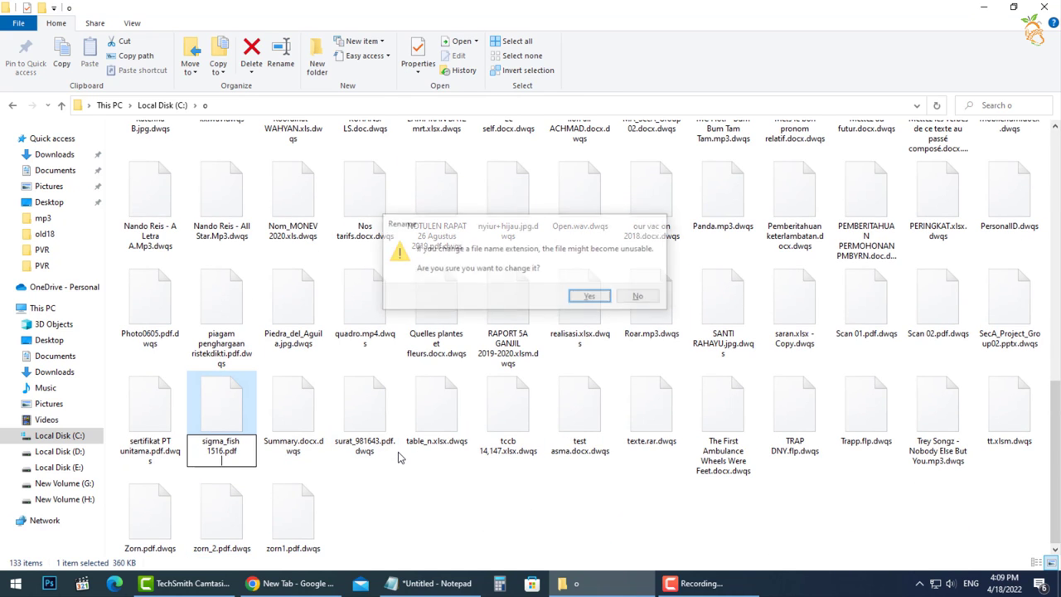
pyautogui.press('Return')
pyautogui.press('Return')
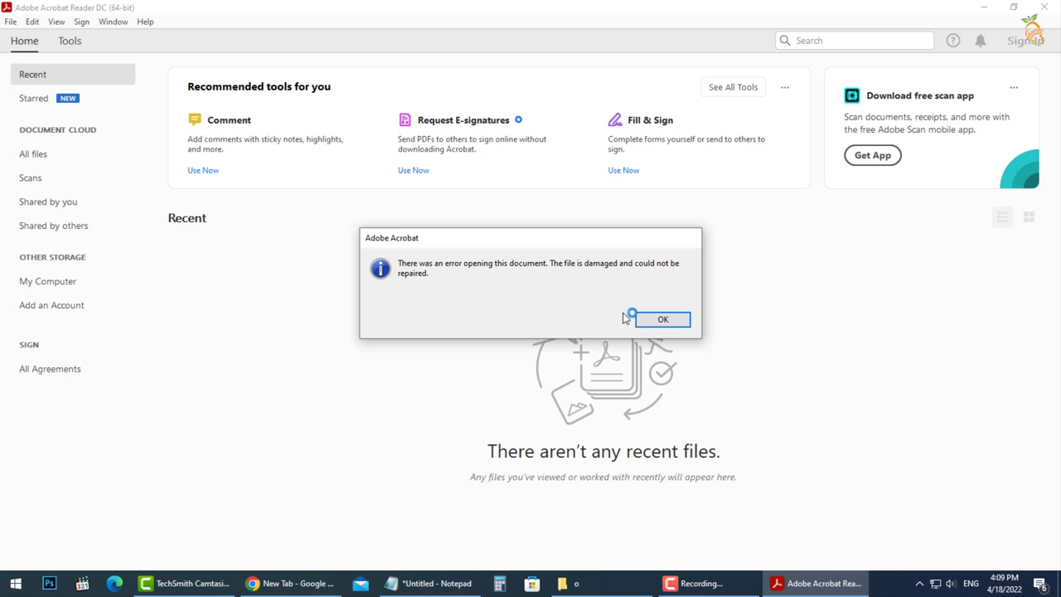
pyautogui.press('Return')
pyautogui.click(1044, 6)
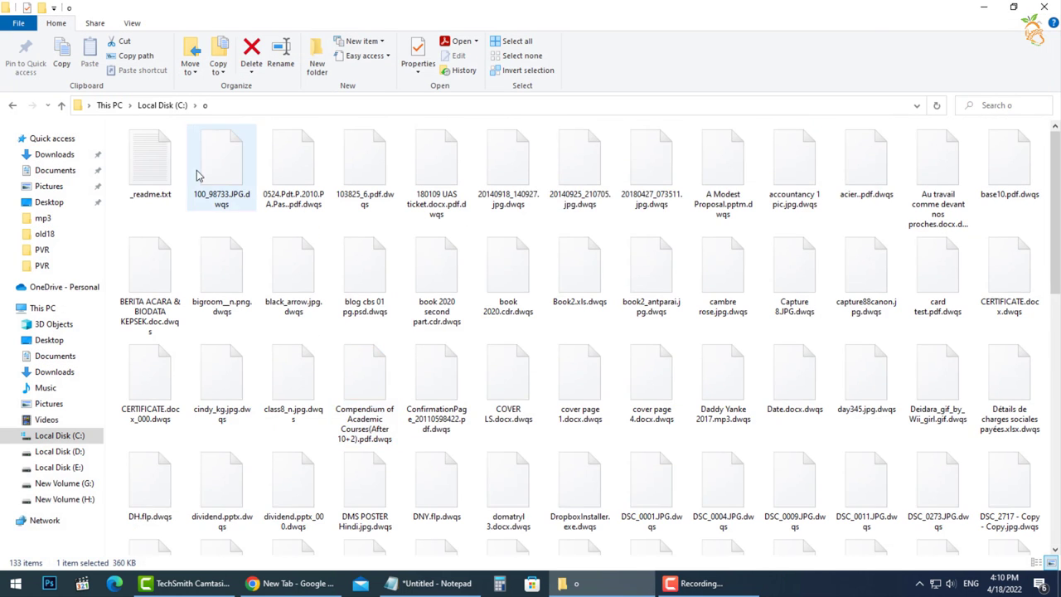
# - Open the _readme.txt ransom note in Notepad, select its opening lines, then close it
pyautogui.doubleClick(150, 161)
pyautogui.moveTo(496, 140); pyautogui.dragTo(950, 160)
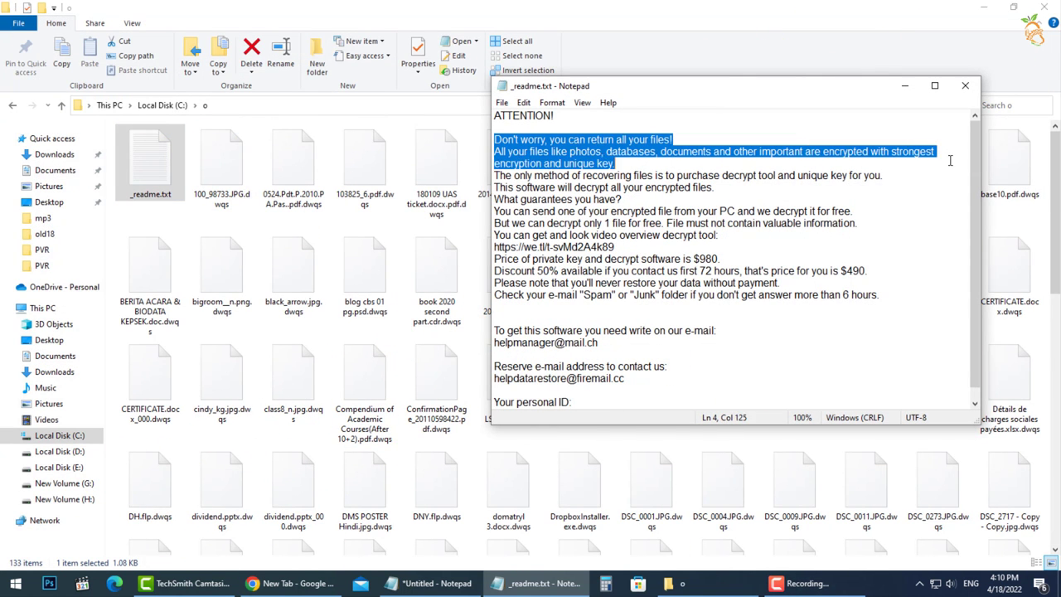
pyautogui.click(965, 86)
# - Rename base10.pdf.dwqs to base10.pdf and dismiss the damaged-file error
pyautogui.click(1011, 182)
pyautogui.click(1021, 194)
pyautogui.moveTo(1021, 194); pyautogui.dragTo(1041, 195)
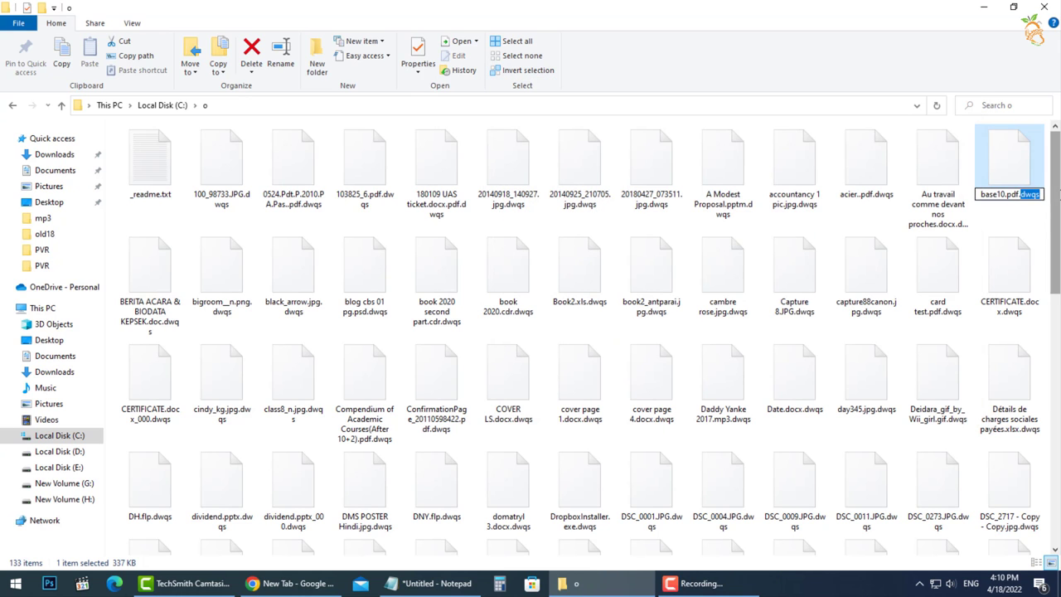
pyautogui.press('Return')
pyautogui.press('Return')
pyautogui.press('Return')
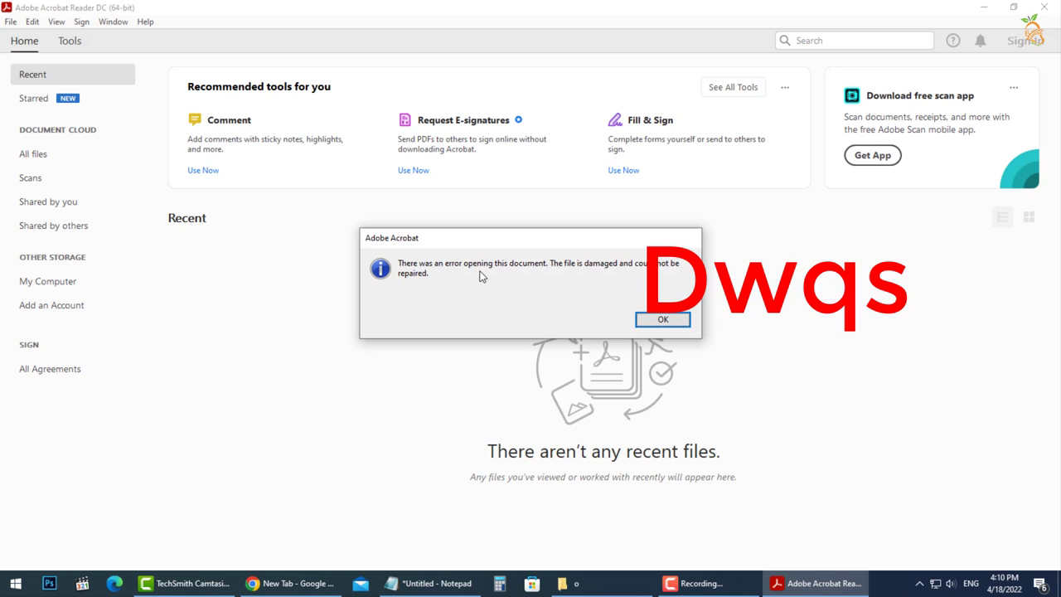
pyautogui.click(662, 319)
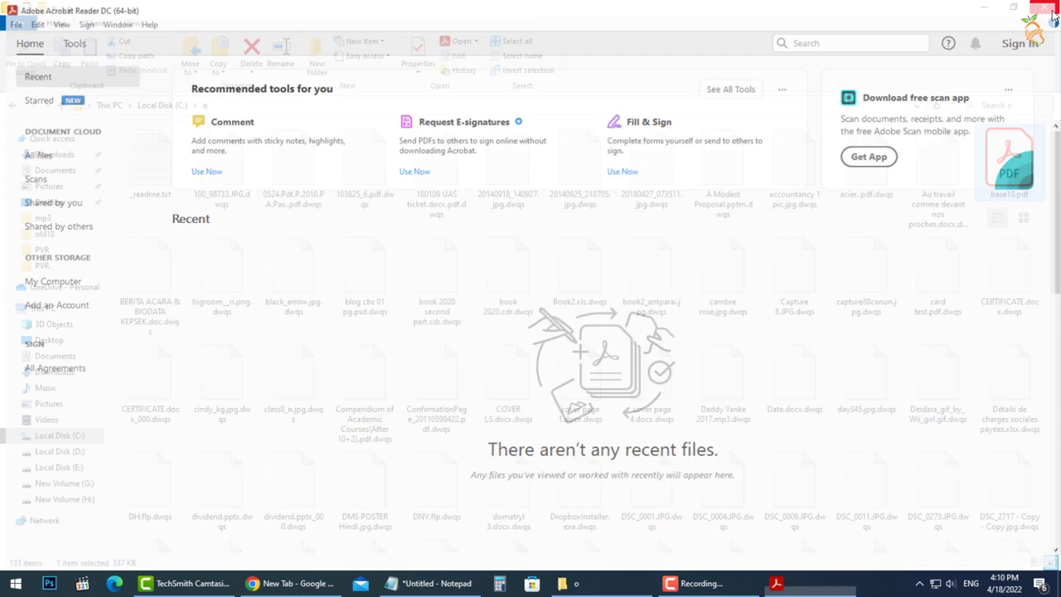
# - Rename day345.jpg.dwqs to day345.jpg by deleting the .dwqs extension
pyautogui.click(866, 377)
pyautogui.click(866, 408)
pyautogui.moveTo(885, 409); pyautogui.dragTo(899, 409)
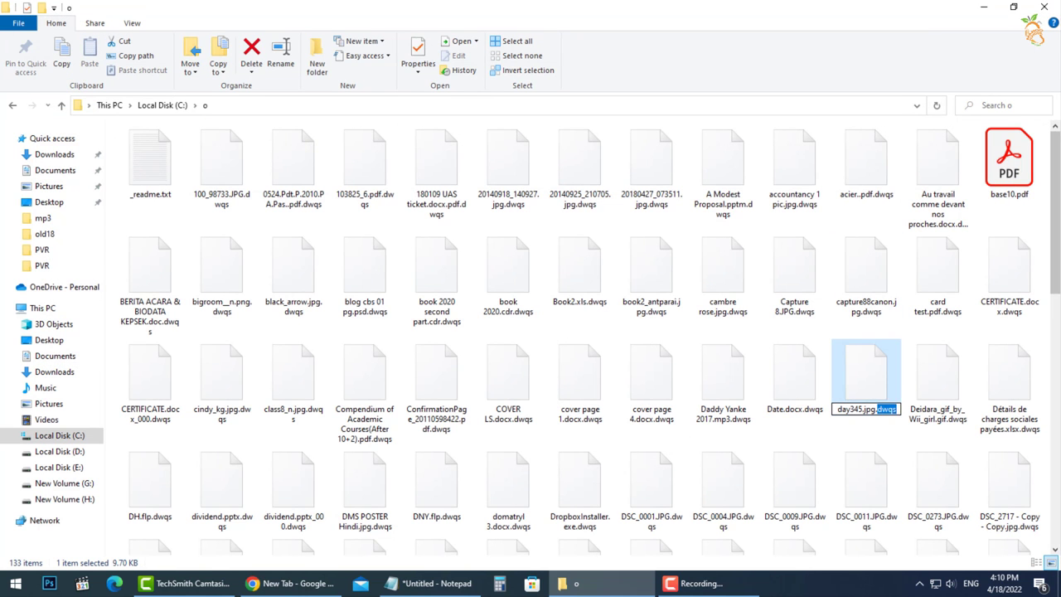
pyautogui.press('Delete')
pyautogui.press('Return')
pyautogui.press('Return')
pyautogui.press('Return')
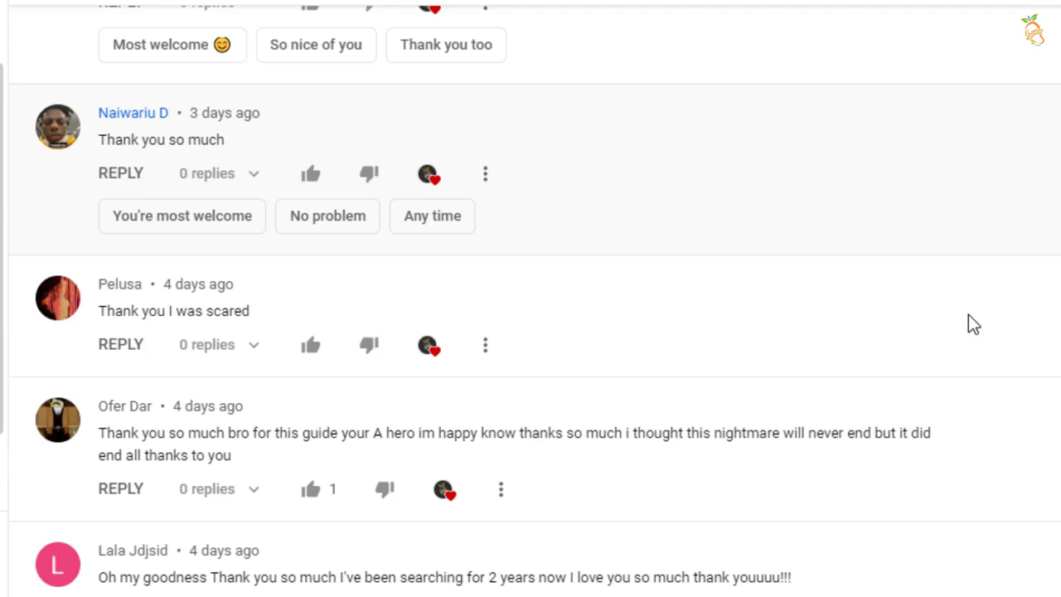
pyautogui.scroll(-3, 974, 325)
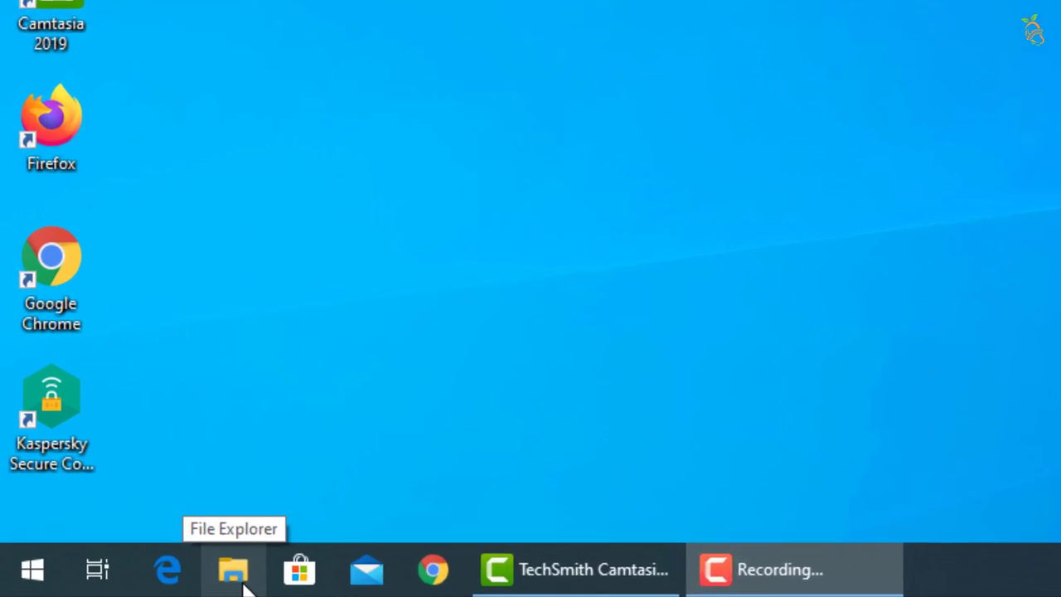
# - Run msconfig and enable Safe boot with the Minimal option on the Boot tab
pyautogui.press('super+r')
pyautogui.write('re')
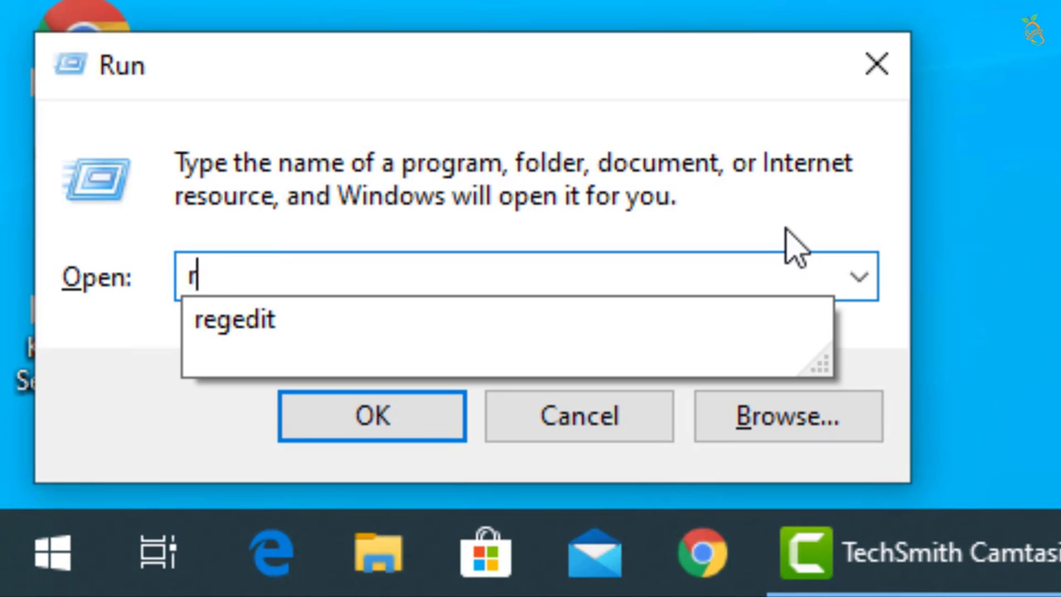
pyautogui.press('BackSpace')
pyautogui.write('mscon')
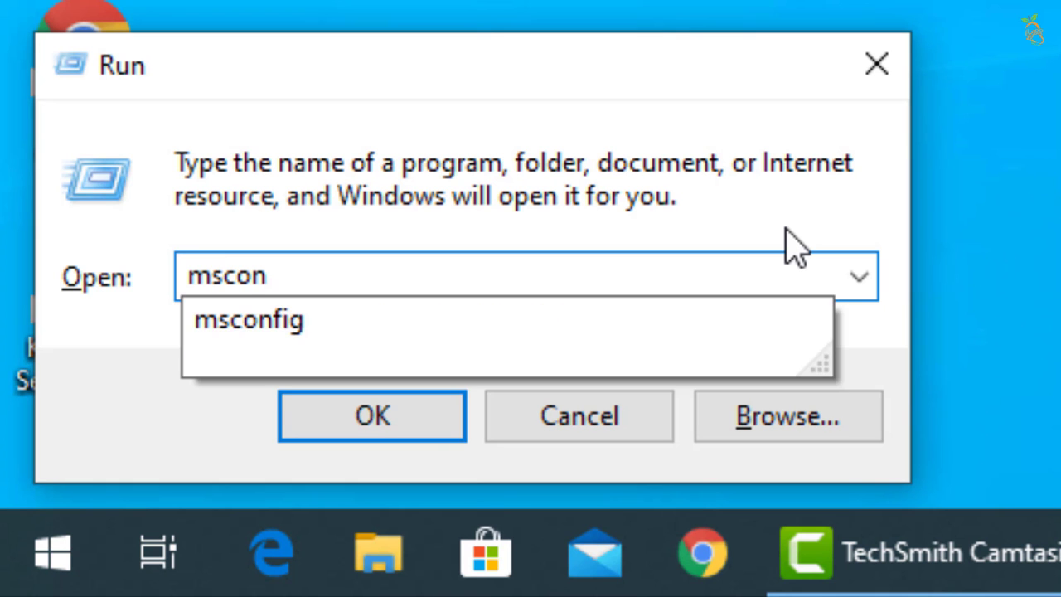
pyautogui.write('fig')
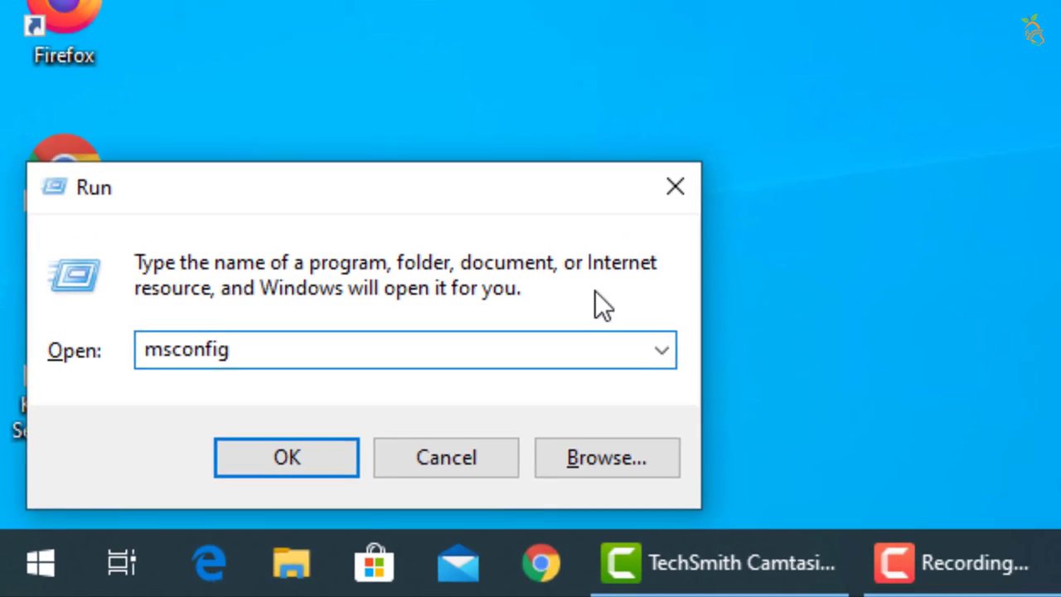
pyautogui.click(287, 457)
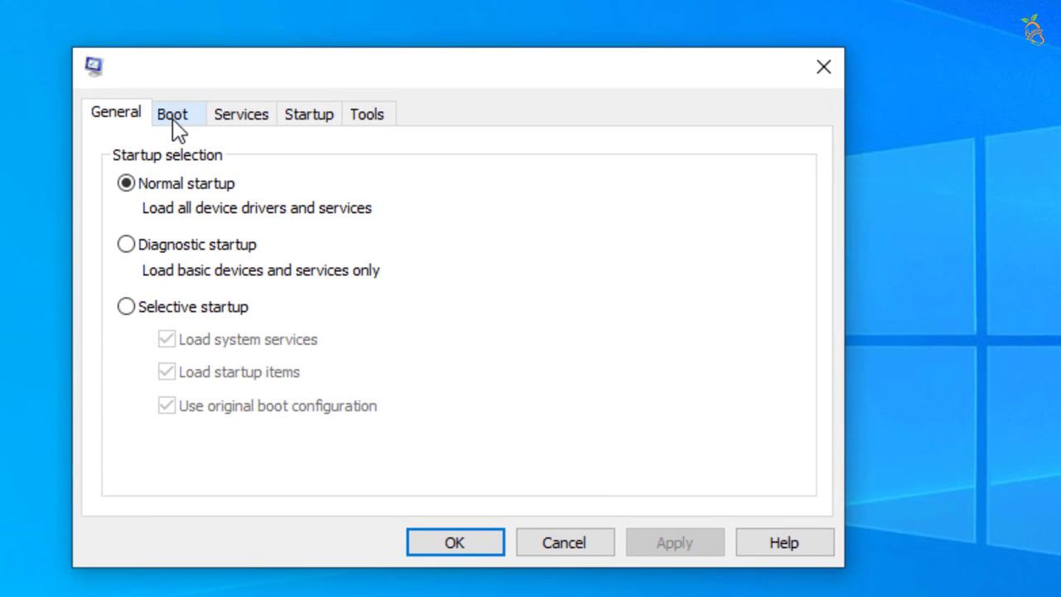
pyautogui.click(173, 124)
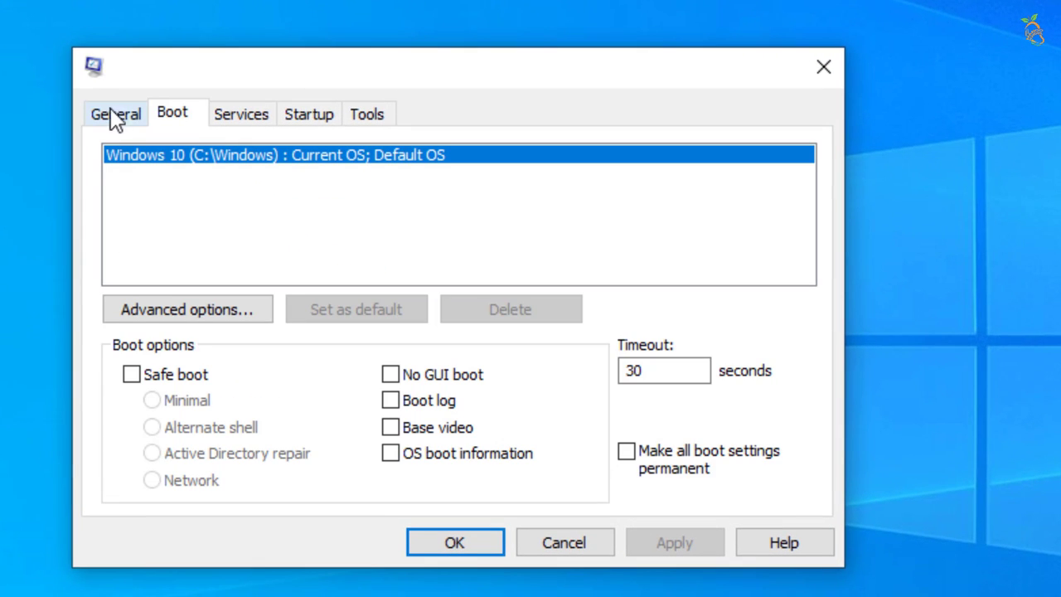
pyautogui.click(168, 378)
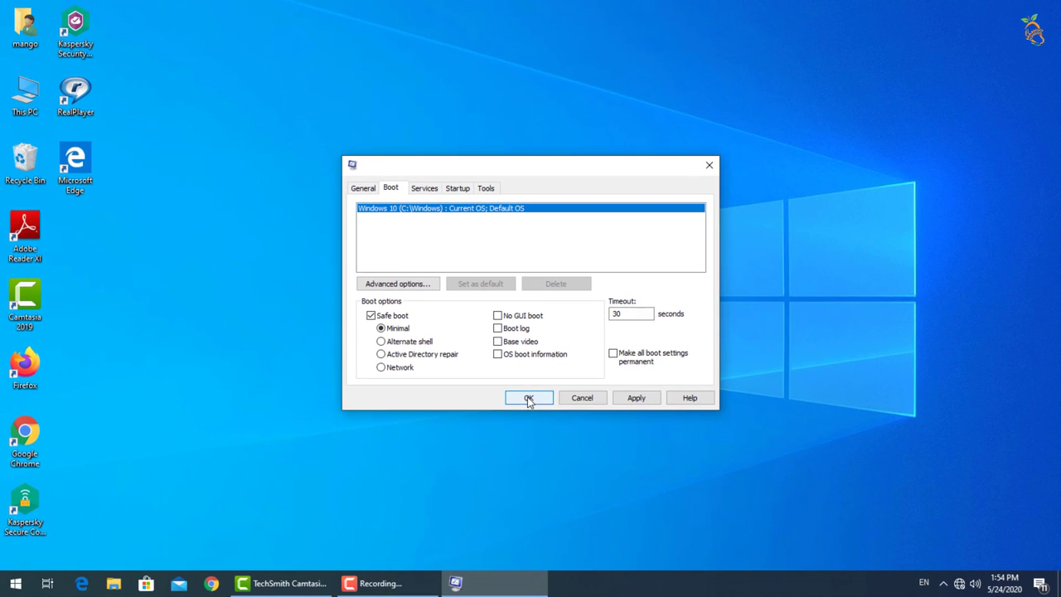
pyautogui.click(528, 398)
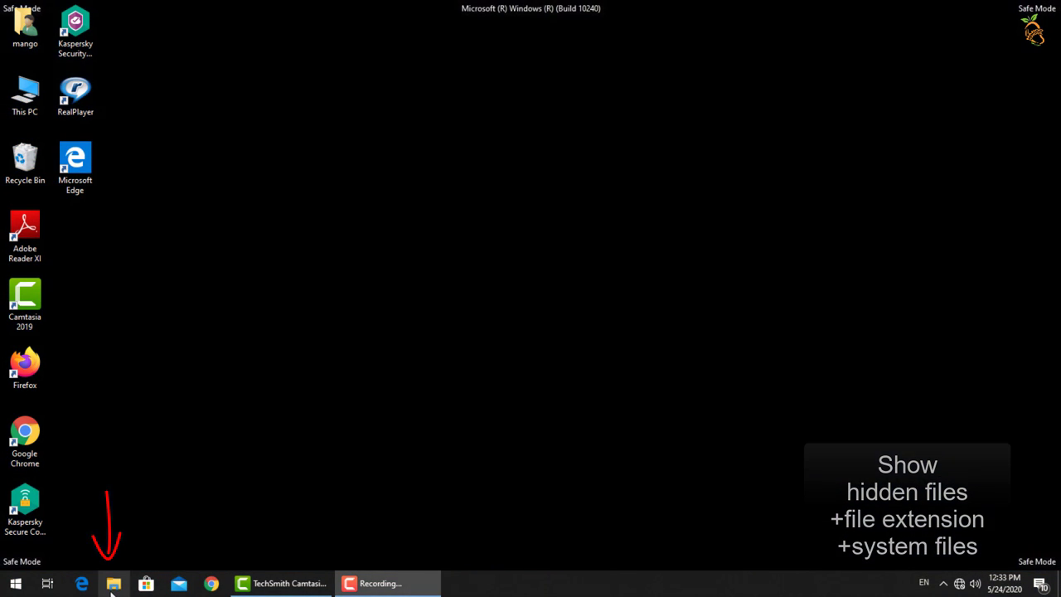
# - Open a new Explorer window on Desktop and bring up Folder Options' View settings
pyautogui.click(114, 583)
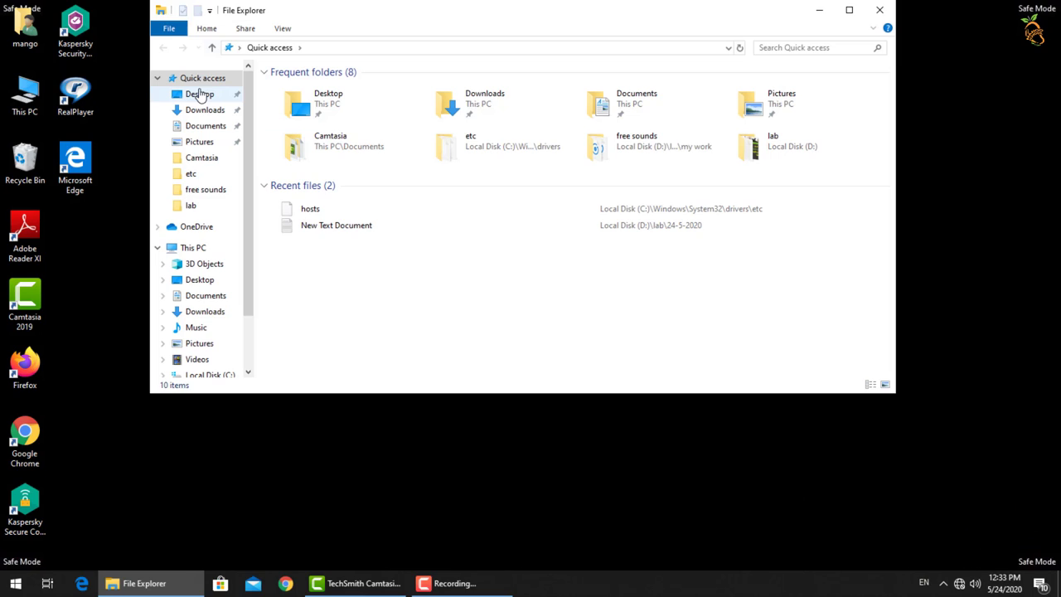
pyautogui.click(194, 97)
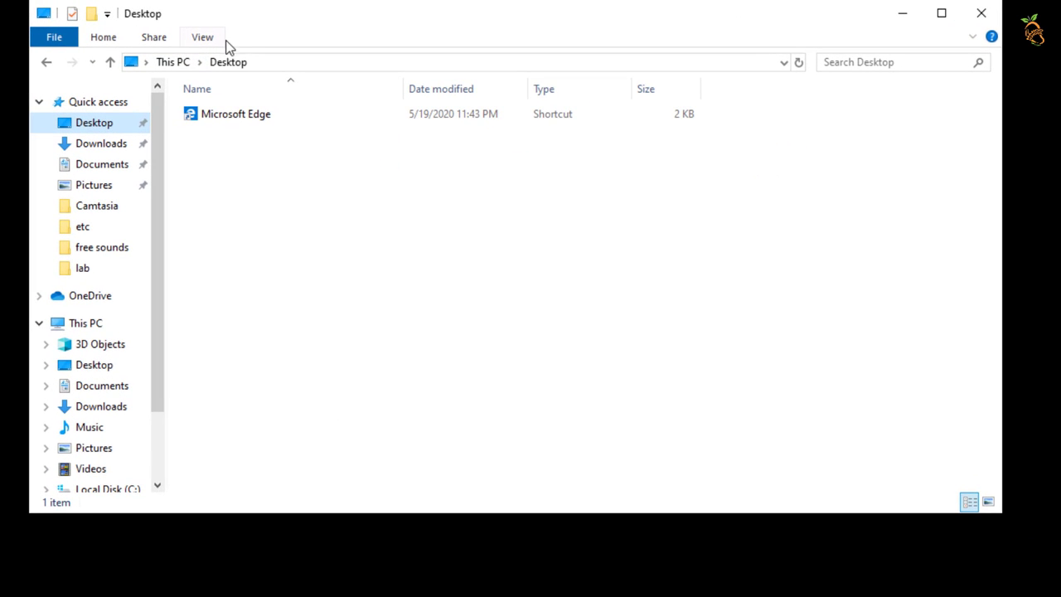
pyautogui.click(203, 38)
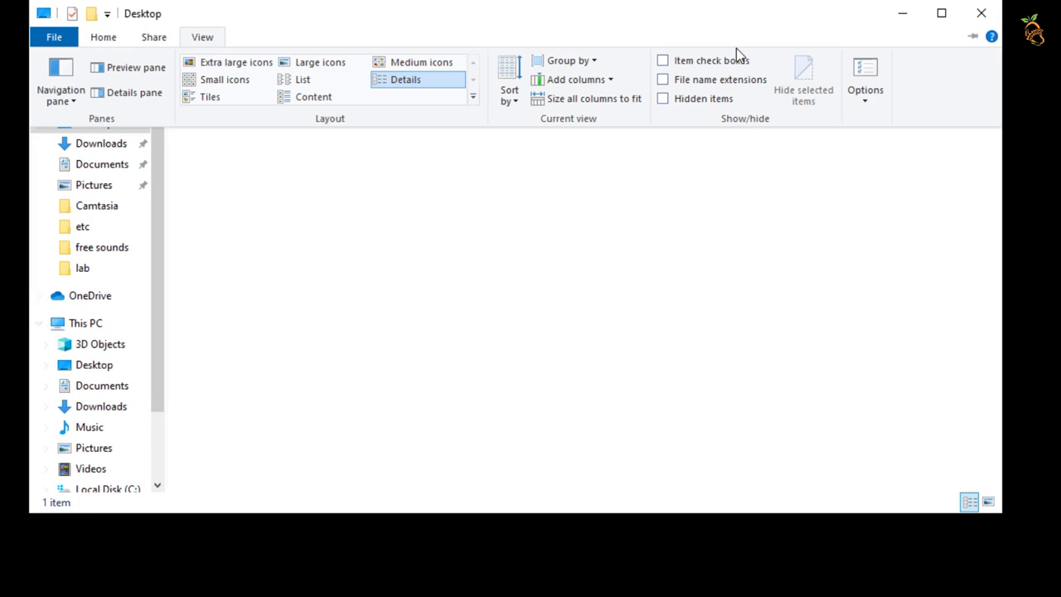
pyautogui.click(864, 95)
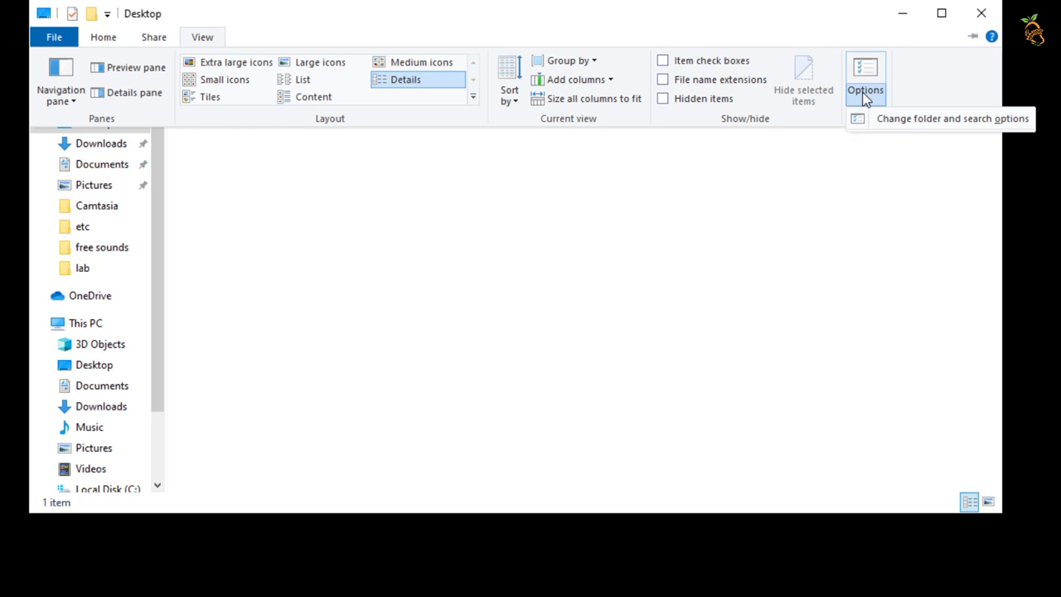
pyautogui.click(913, 124)
pyautogui.click(202, 137)
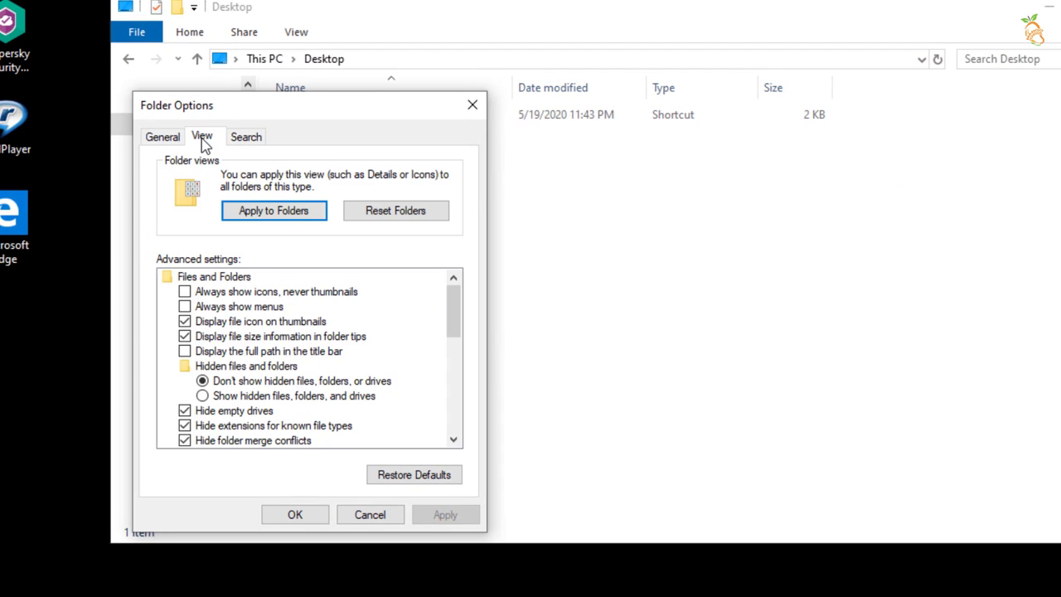
# - Show hidden files, known file extensions and protected operating system files, confirming the warning
pyautogui.click(249, 396)
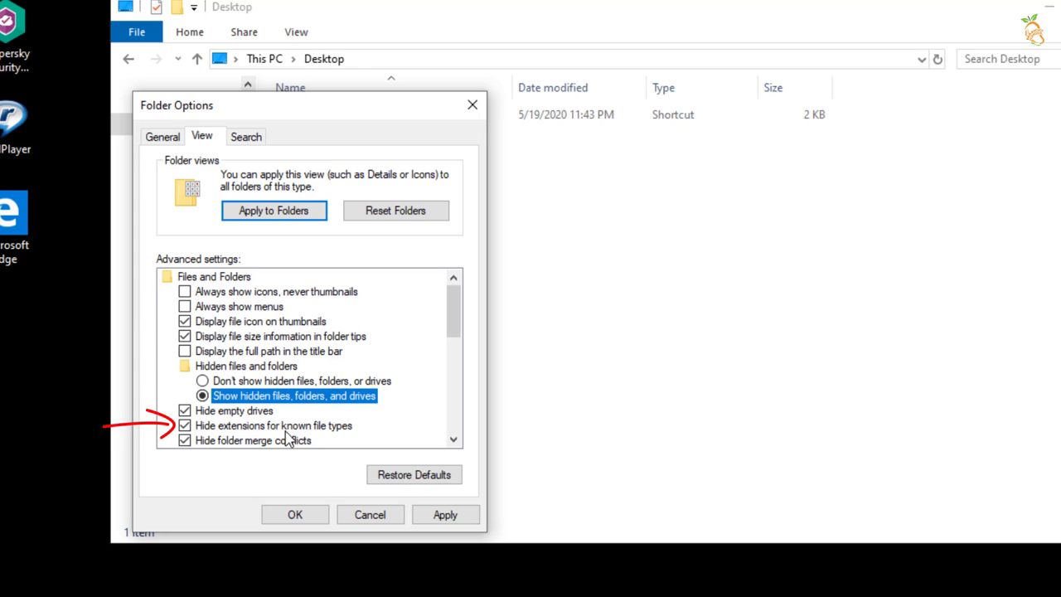
pyautogui.click(217, 427)
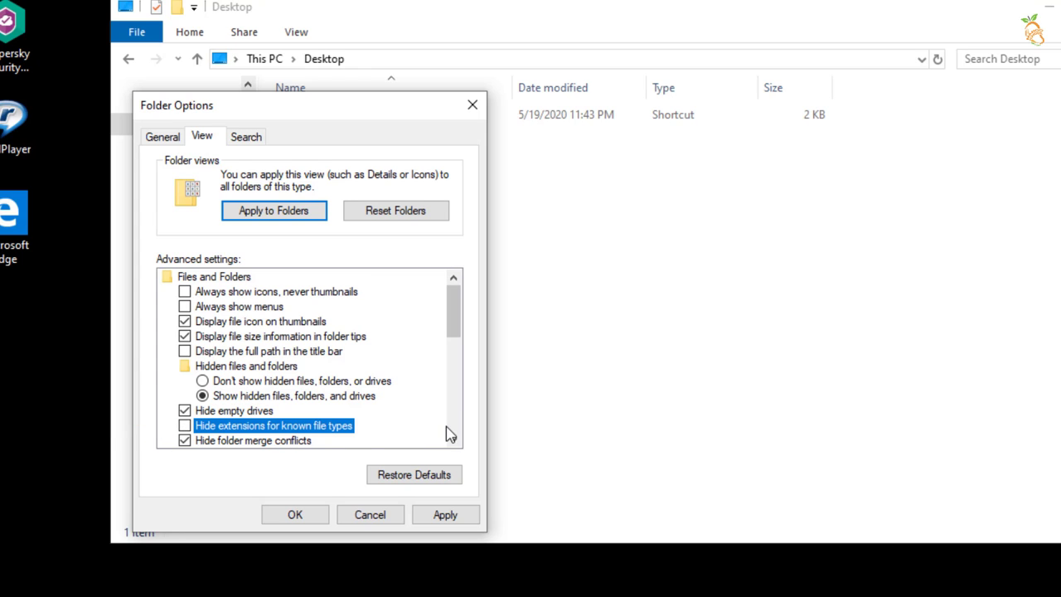
pyautogui.moveTo(454, 311); pyautogui.dragTo(455, 333)
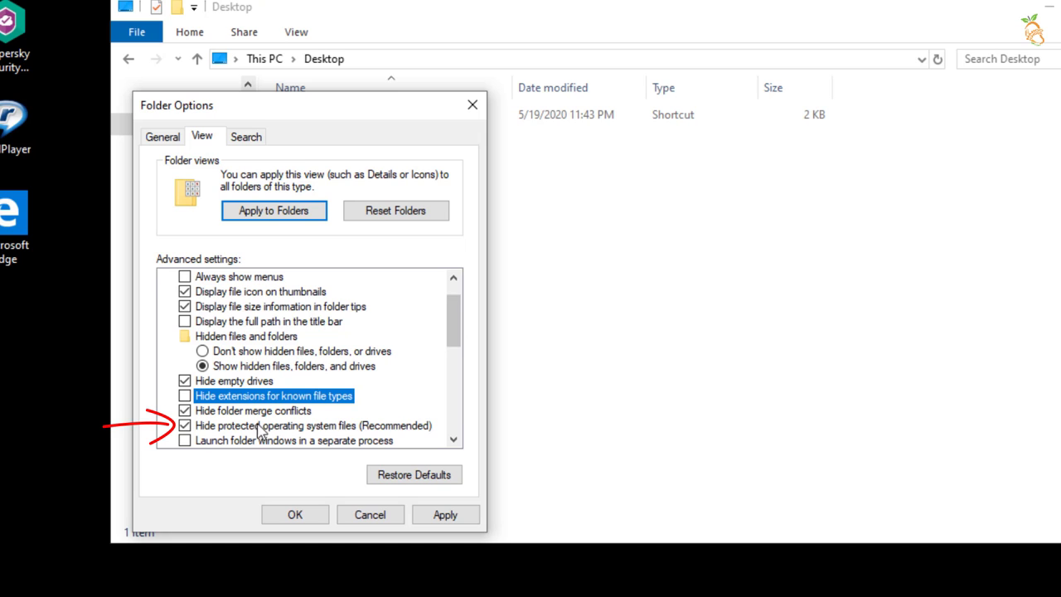
pyautogui.click(185, 426)
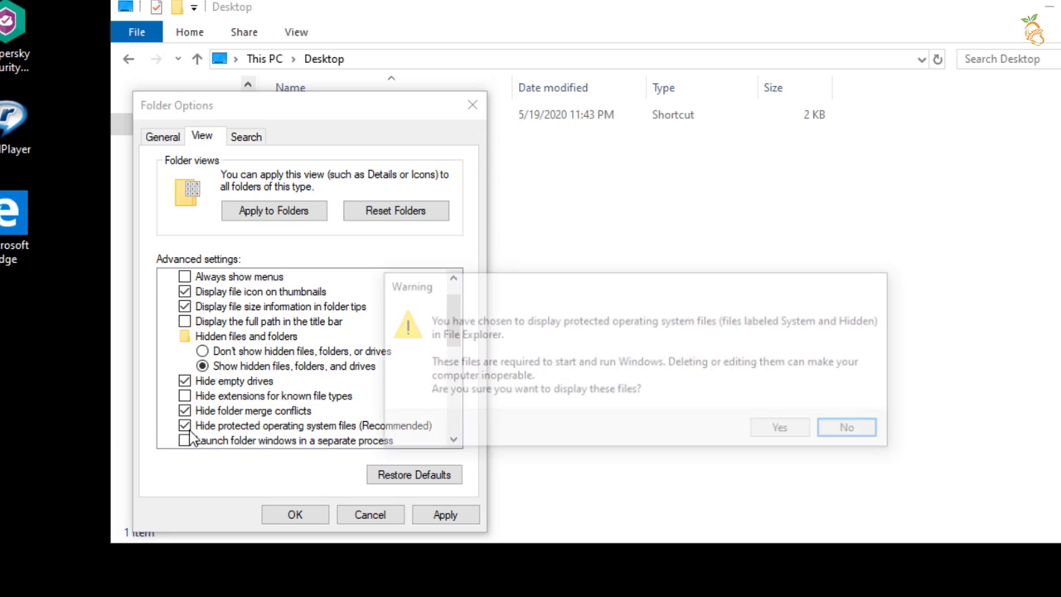
pyautogui.click(784, 430)
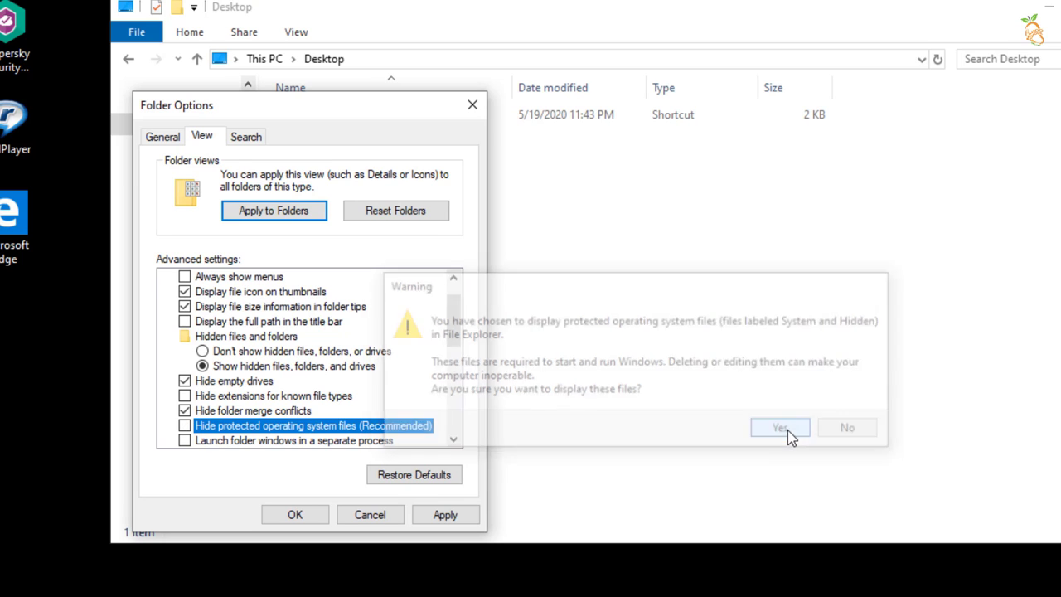
pyautogui.click(294, 515)
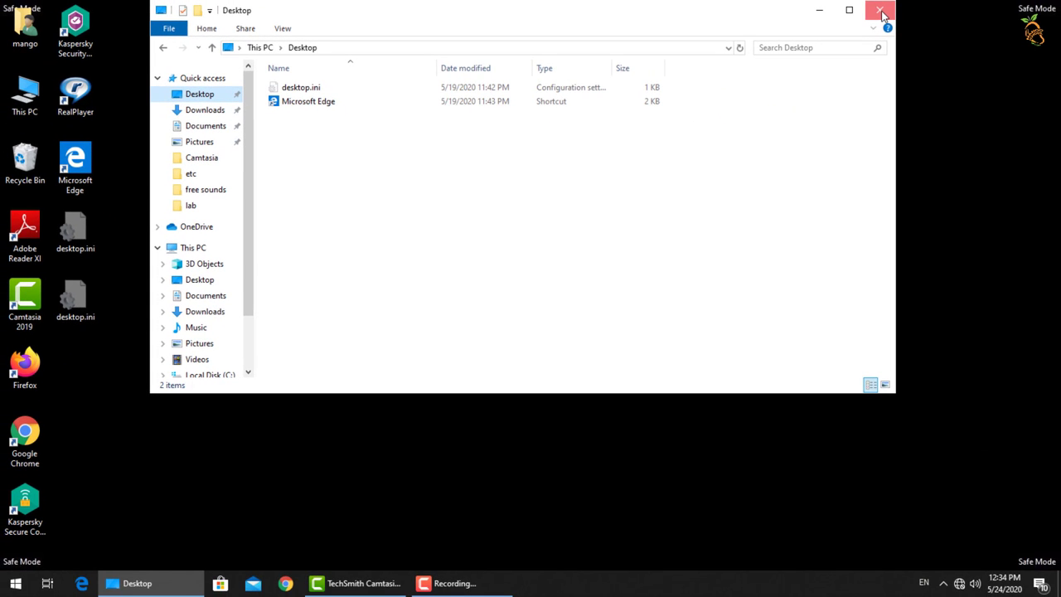
# - Browse to C:\Windows\System32\drivers\etc in a fresh Explorer window and select the hosts file
pyautogui.click(880, 11)
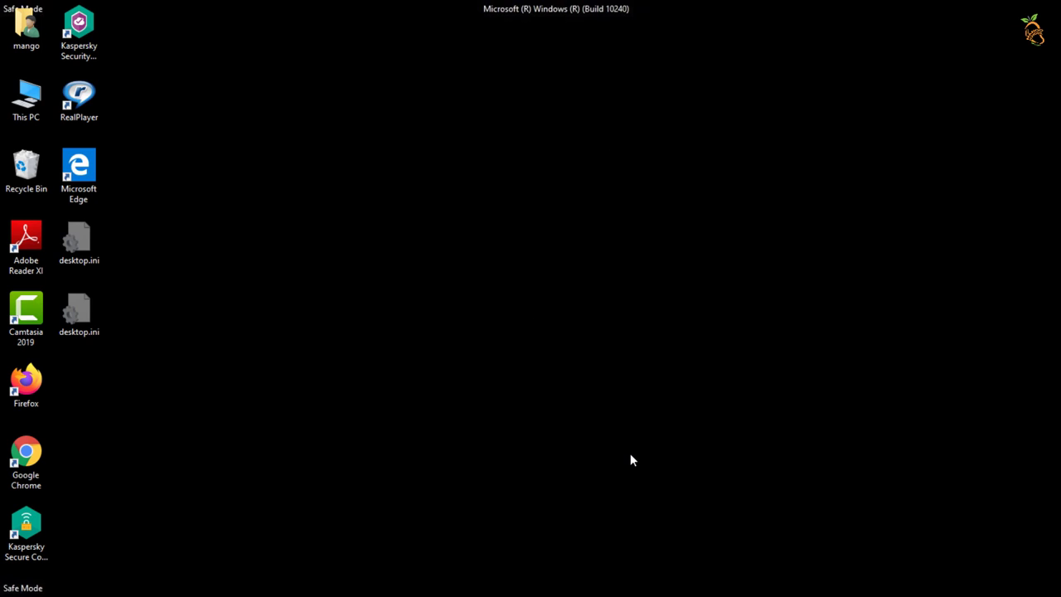
pyautogui.press('super+e')
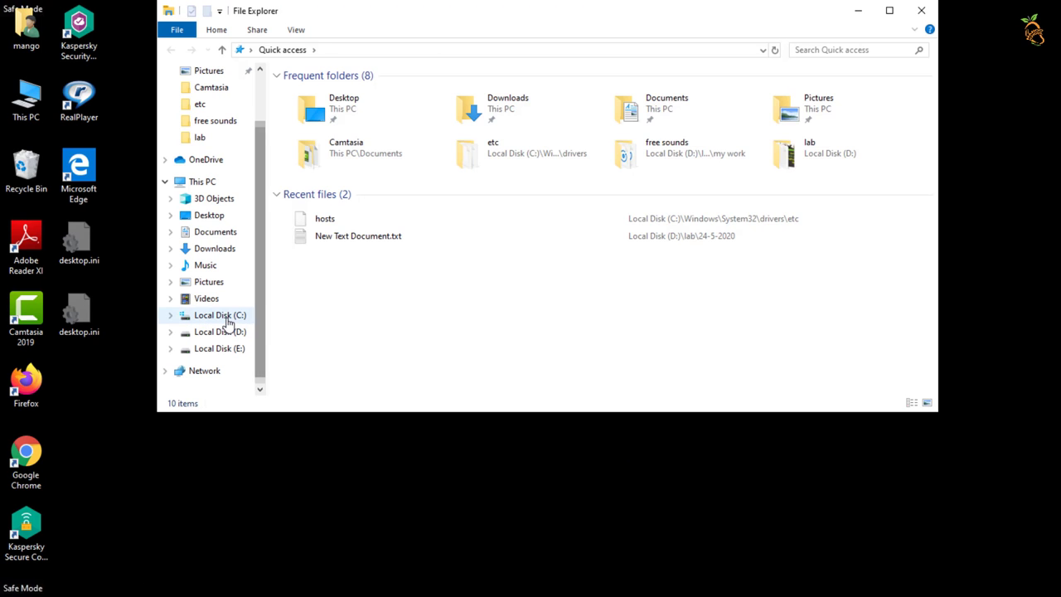
pyautogui.click(226, 318)
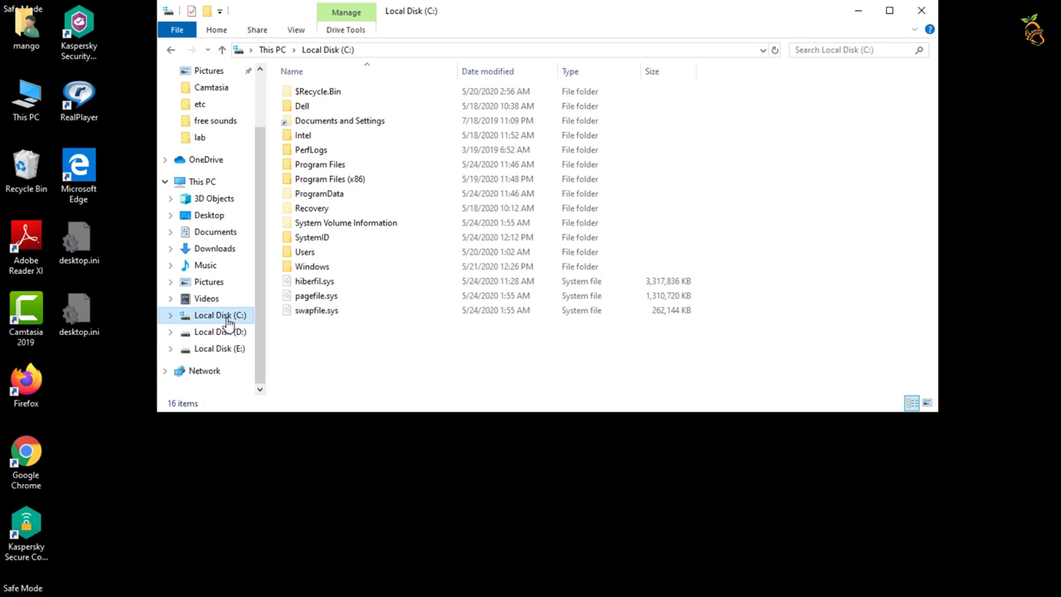
pyautogui.doubleClick(324, 267)
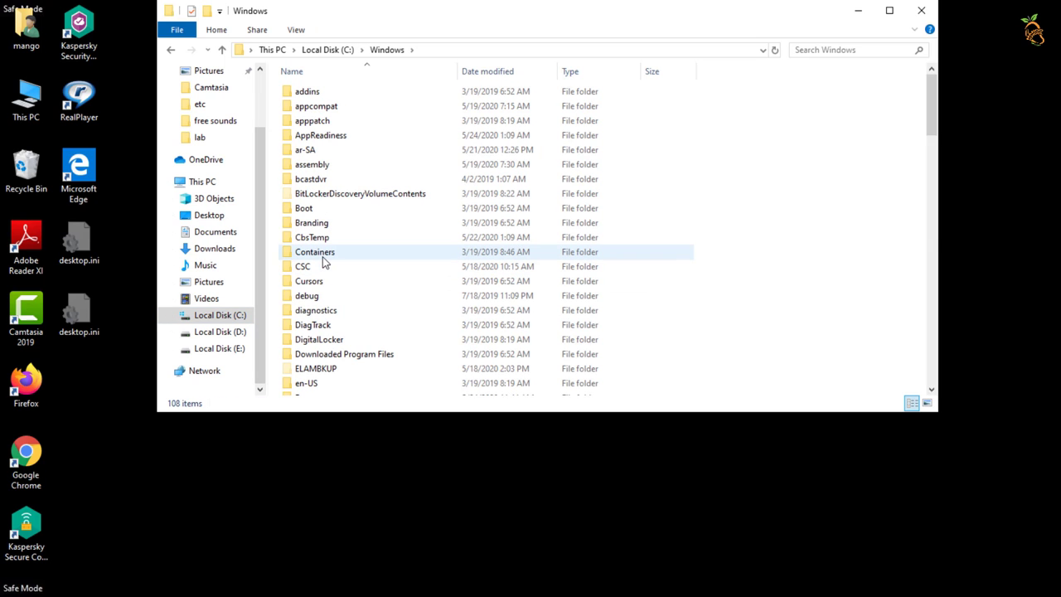
pyautogui.scroll(-12, 324, 262)
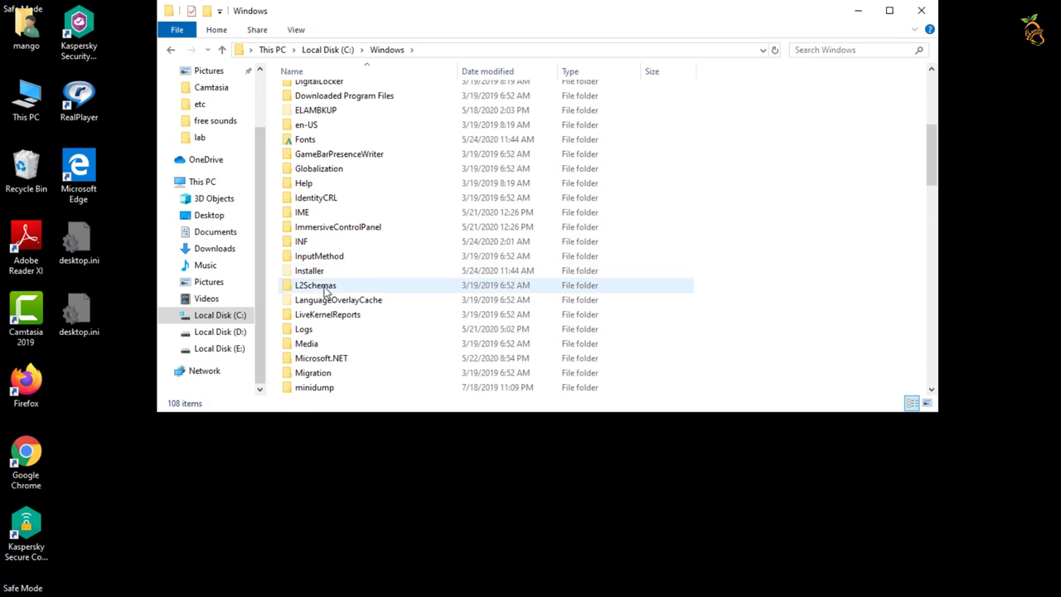
pyautogui.scroll(-6, 324, 290)
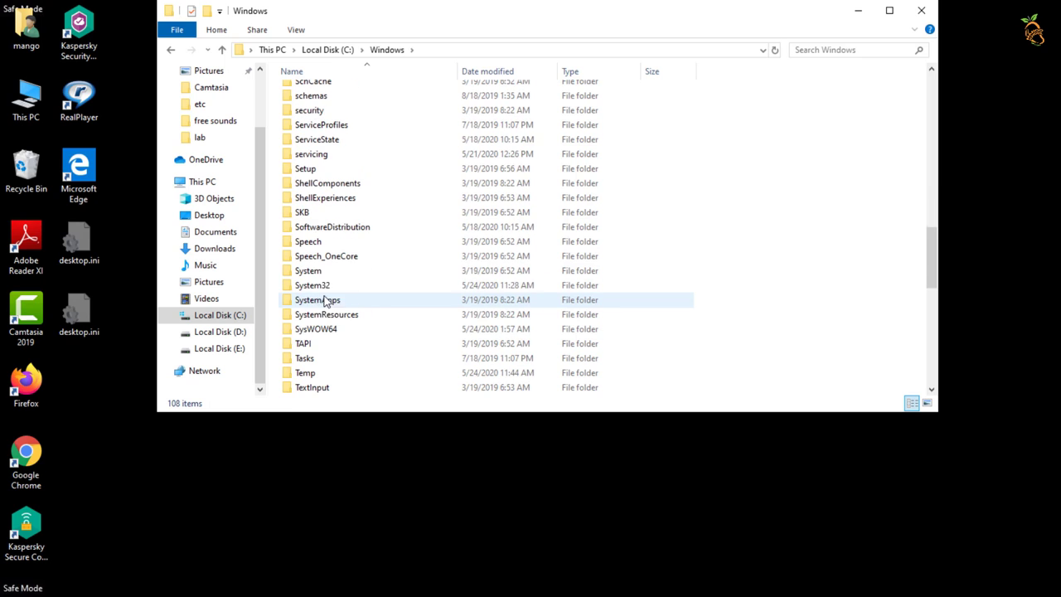
pyautogui.doubleClick(321, 284)
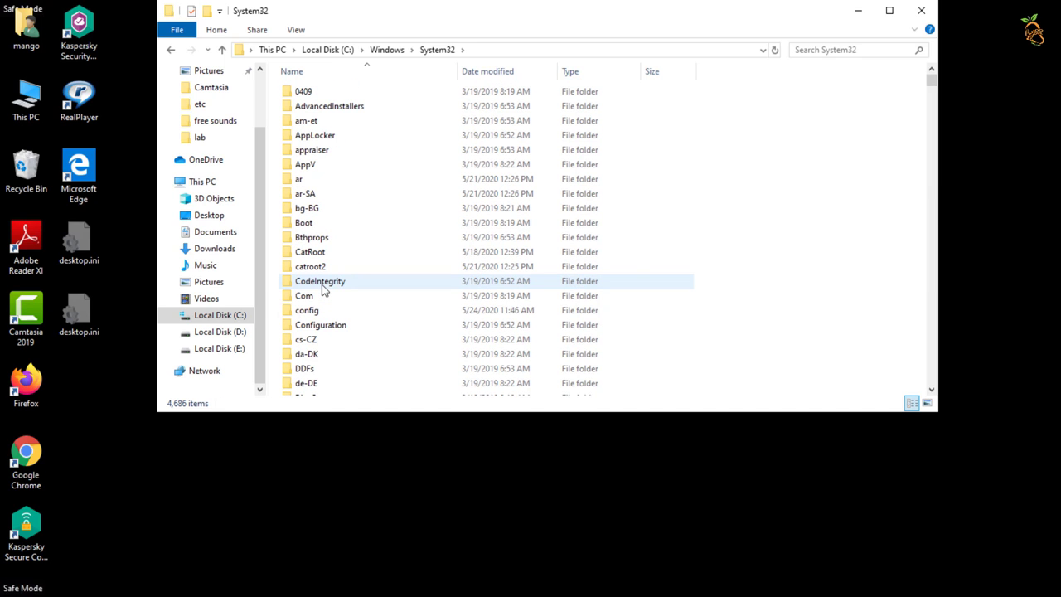
pyautogui.scroll(-3, 323, 286)
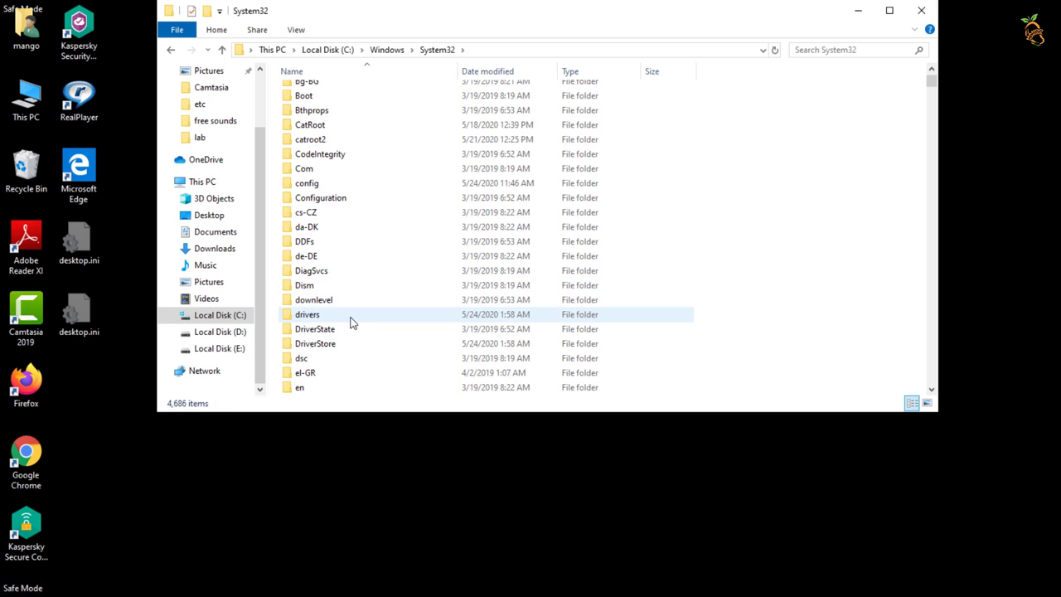
pyautogui.click(307, 317)
pyautogui.doubleClick(322, 319)
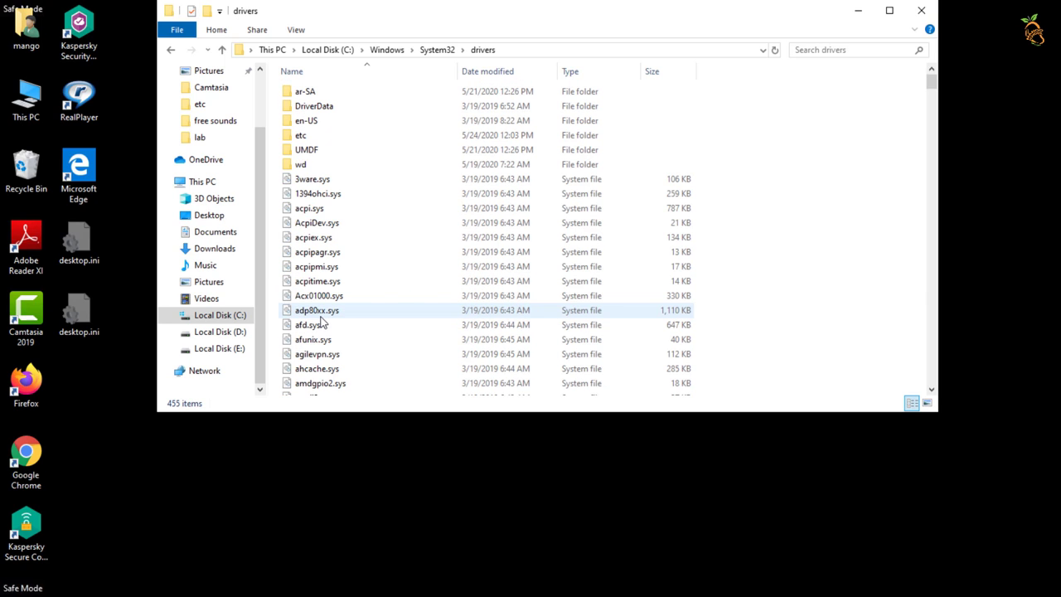
pyautogui.doubleClick(305, 138)
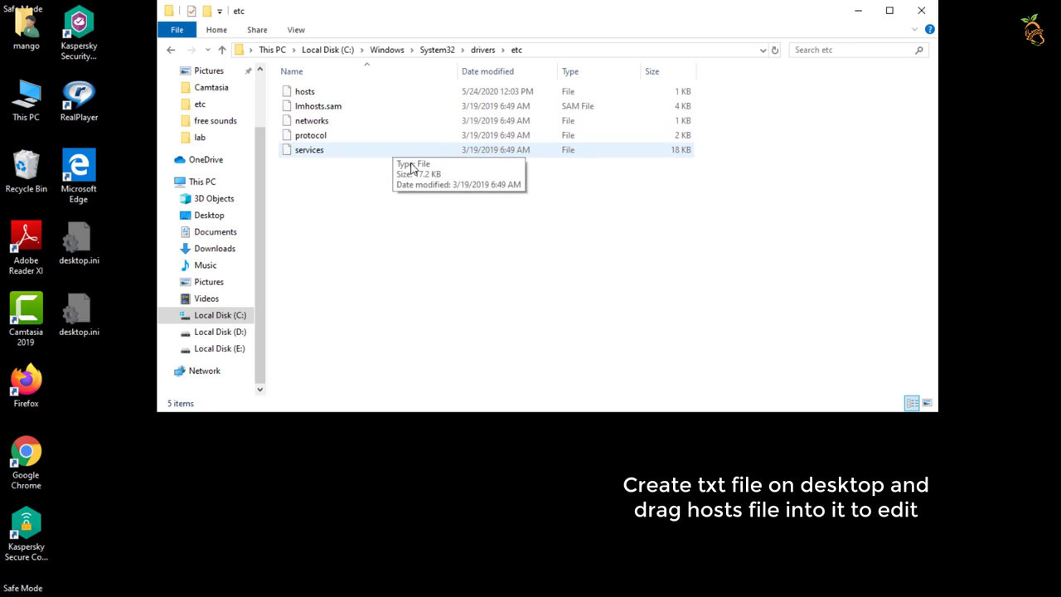
pyautogui.click(309, 95)
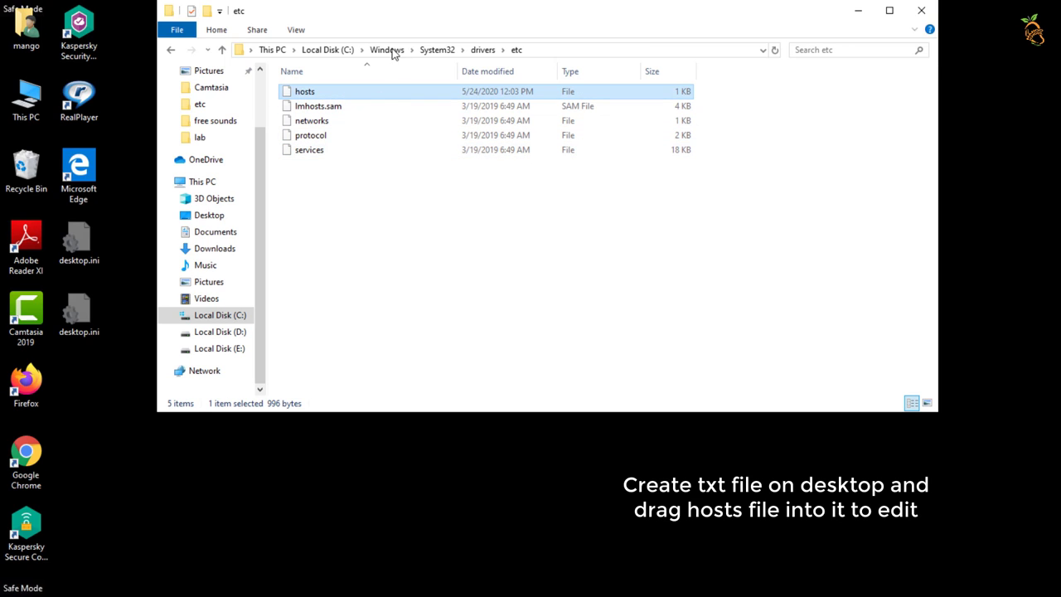
# - Create a new text document on the desktop and open it in Notepad
pyautogui.moveTo(452, 18); pyautogui.dragTo(680, 29)
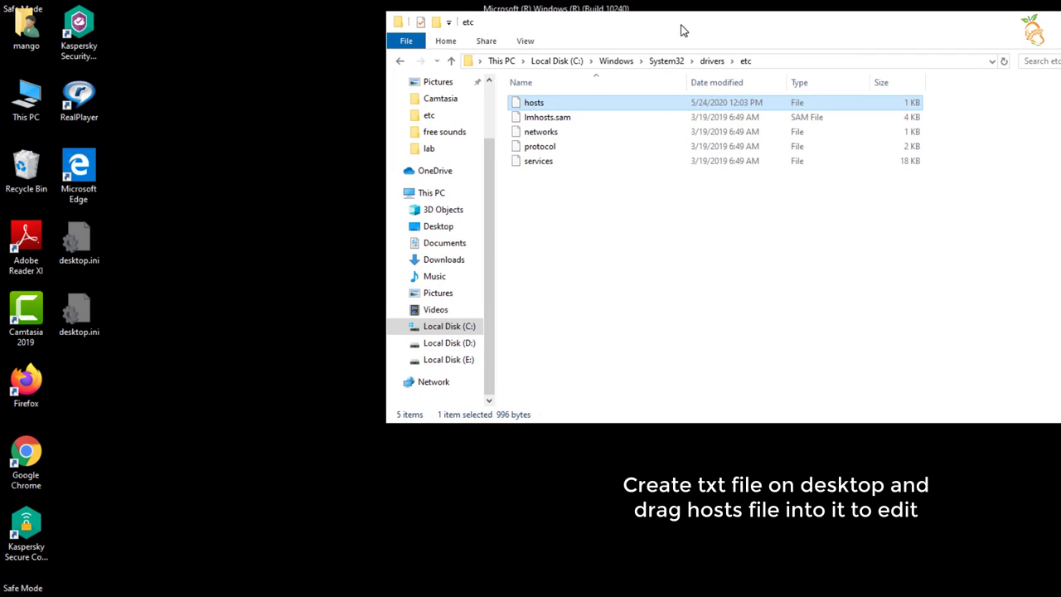
pyautogui.rightClick(281, 302)
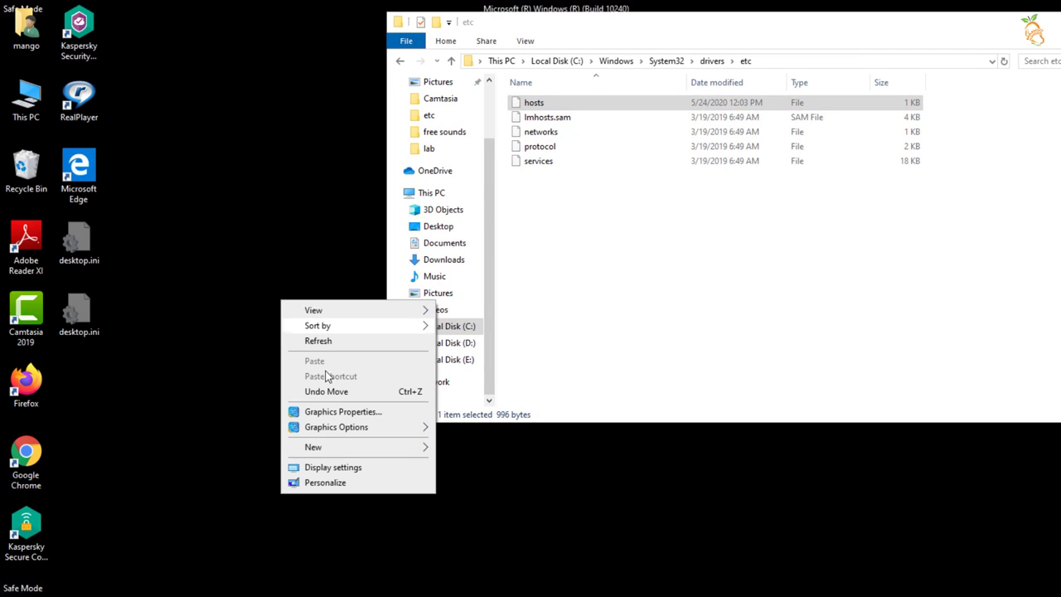
pyautogui.moveTo(343, 453)
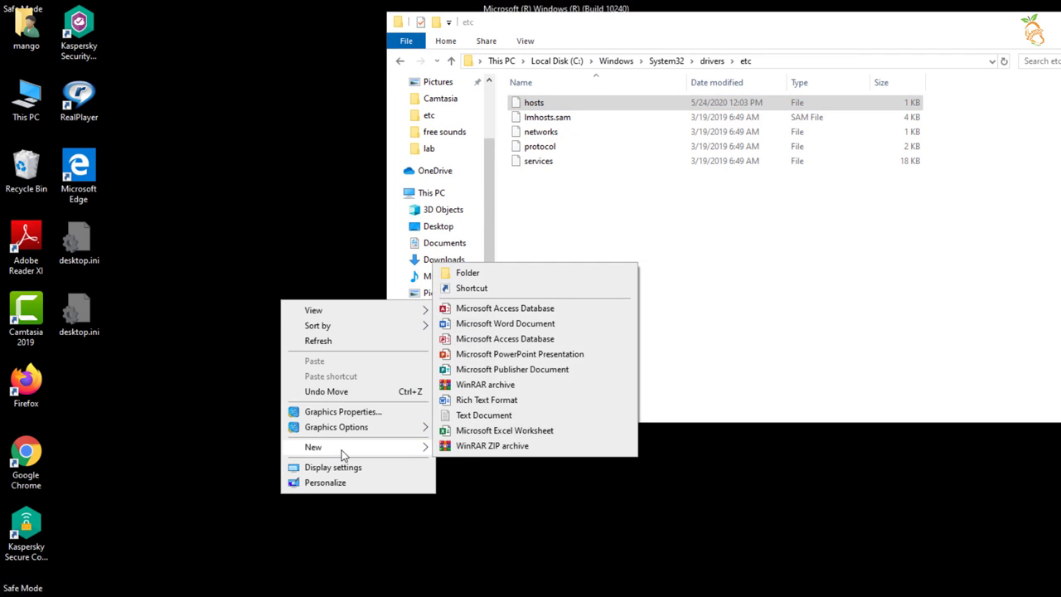
pyautogui.click(471, 416)
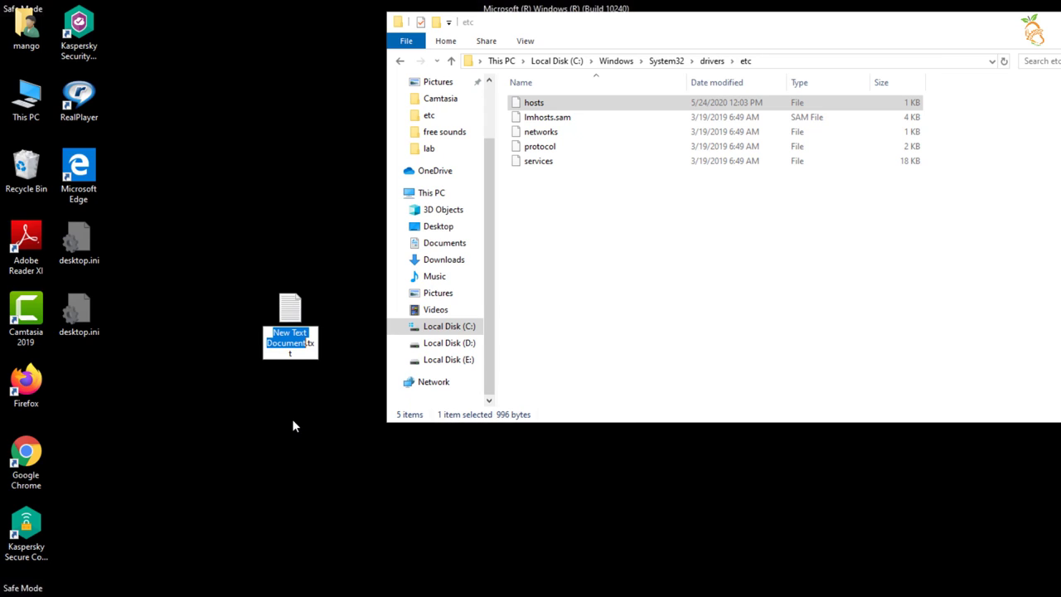
pyautogui.press('Return')
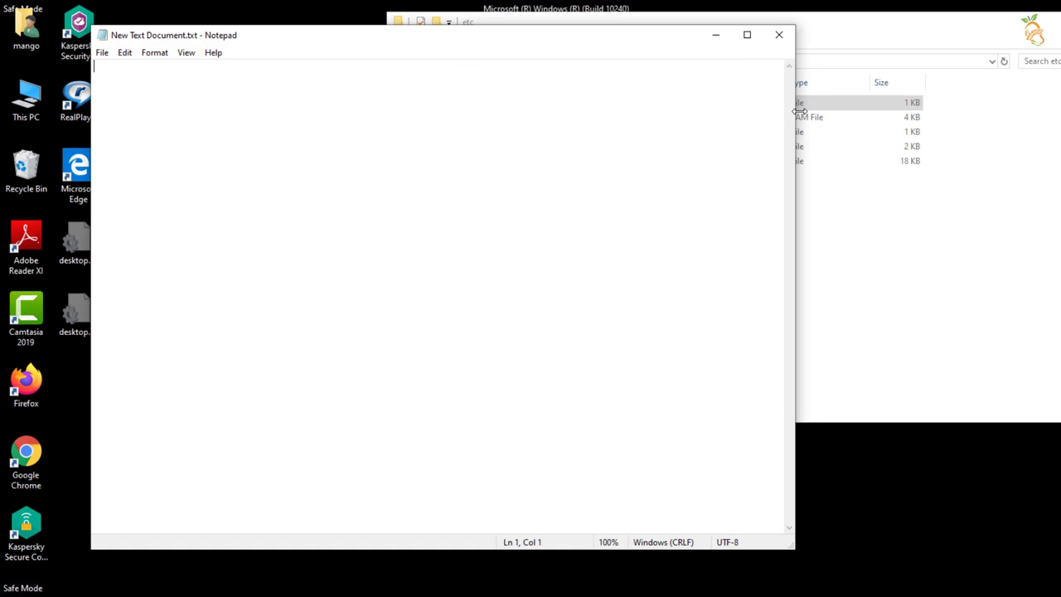
# - Drop the hosts file into Notepad and select its six 127.0.0.1 easeus entries
pyautogui.moveTo(800, 111); pyautogui.dragTo(445, 118)
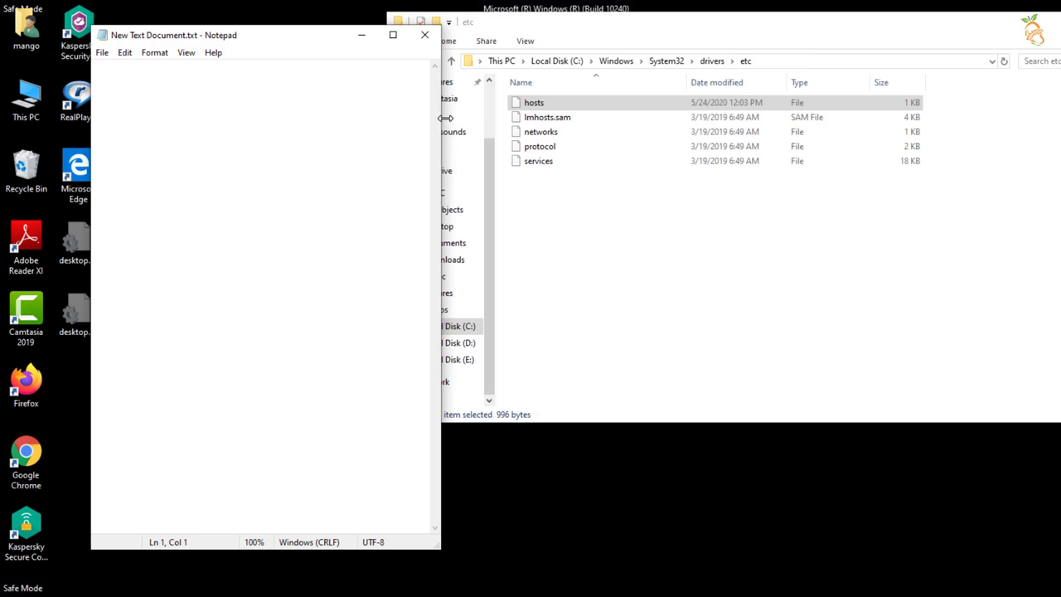
pyautogui.moveTo(308, 46); pyautogui.dragTo(260, 58)
pyautogui.moveTo(547, 104); pyautogui.dragTo(300, 202)
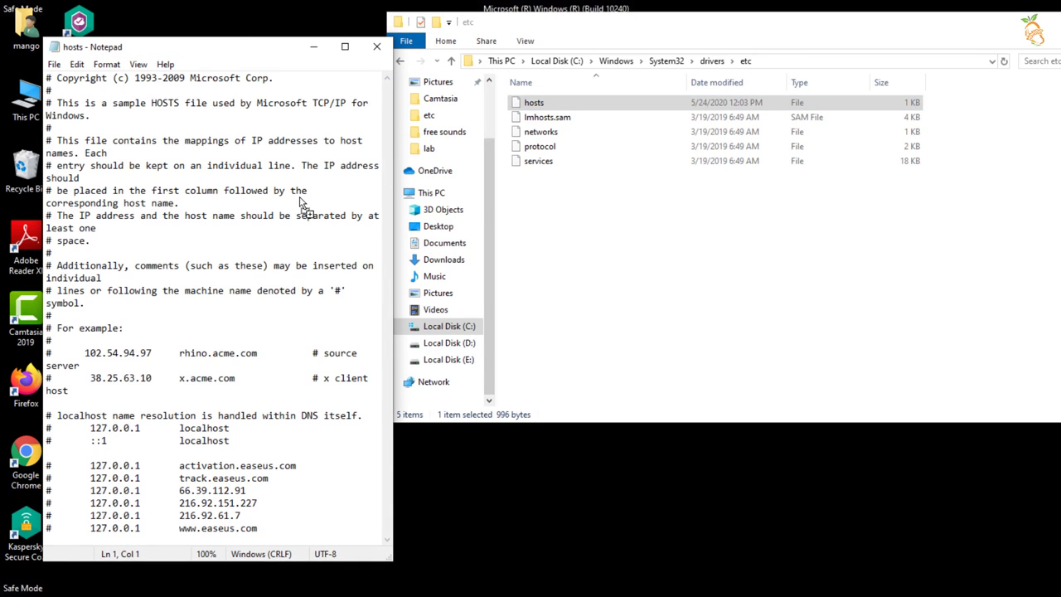
pyautogui.moveTo(393, 249); pyautogui.dragTo(682, 254)
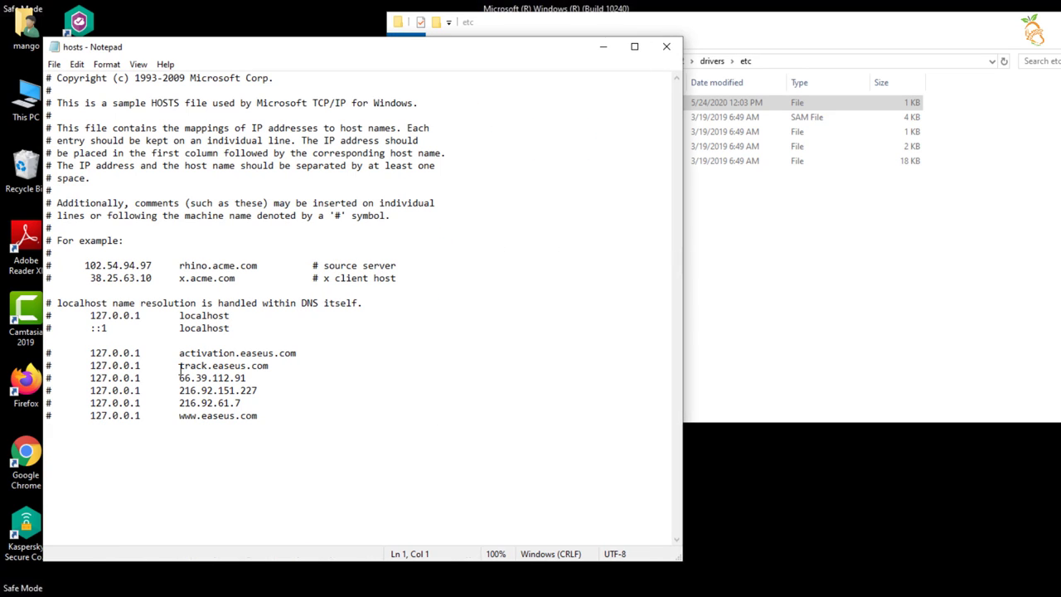
pyautogui.moveTo(46, 352)
pyautogui.mouseDown()
pyautogui.moveTo(228, 378)
pyautogui.moveTo(301, 416)
pyautogui.mouseUp()
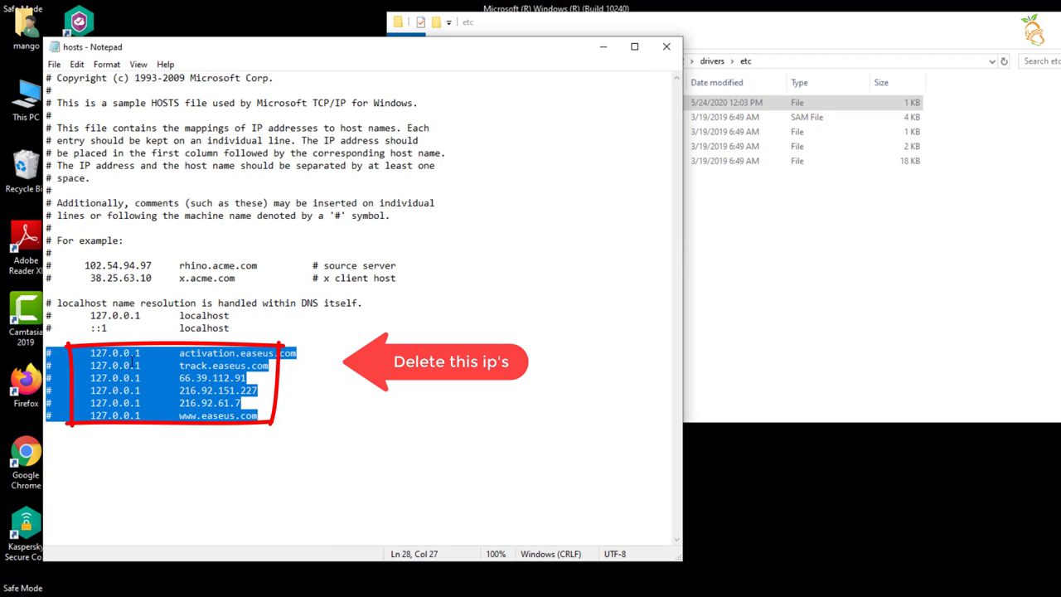
# - Select the six easeus blocking lines (23–28) in the hosts file and delete them
pyautogui.click(276, 422)
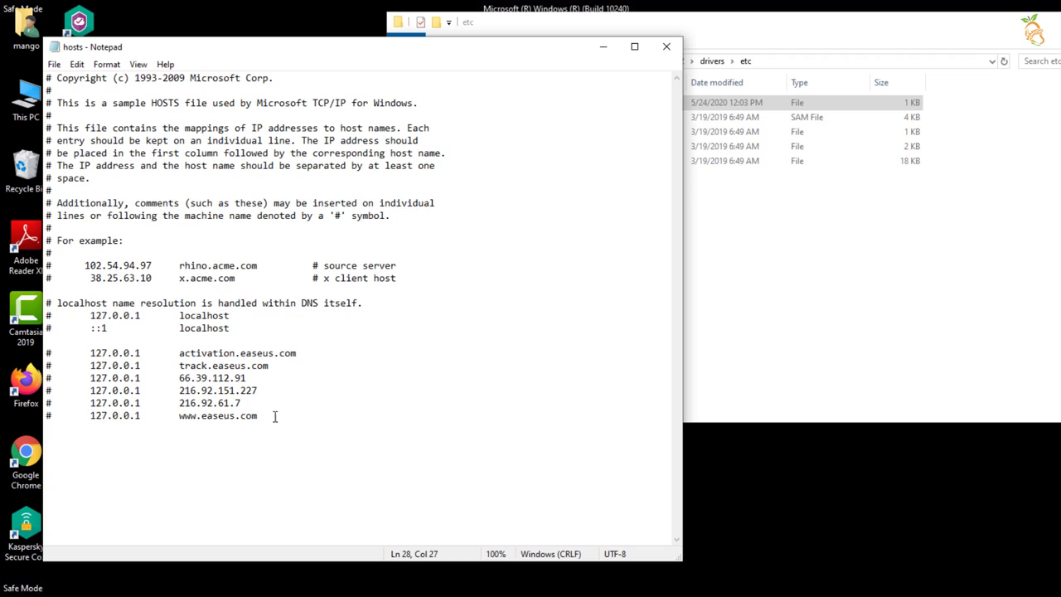
pyautogui.hotkey('shift', 'Up')
pyautogui.hotkey('shift', 'Up')
pyautogui.hotkey('shift', 'Home')
pyautogui.hotkey('shift', 'Up')
pyautogui.hotkey('shift', 'Up')
pyautogui.hotkey('shift', 'Up')
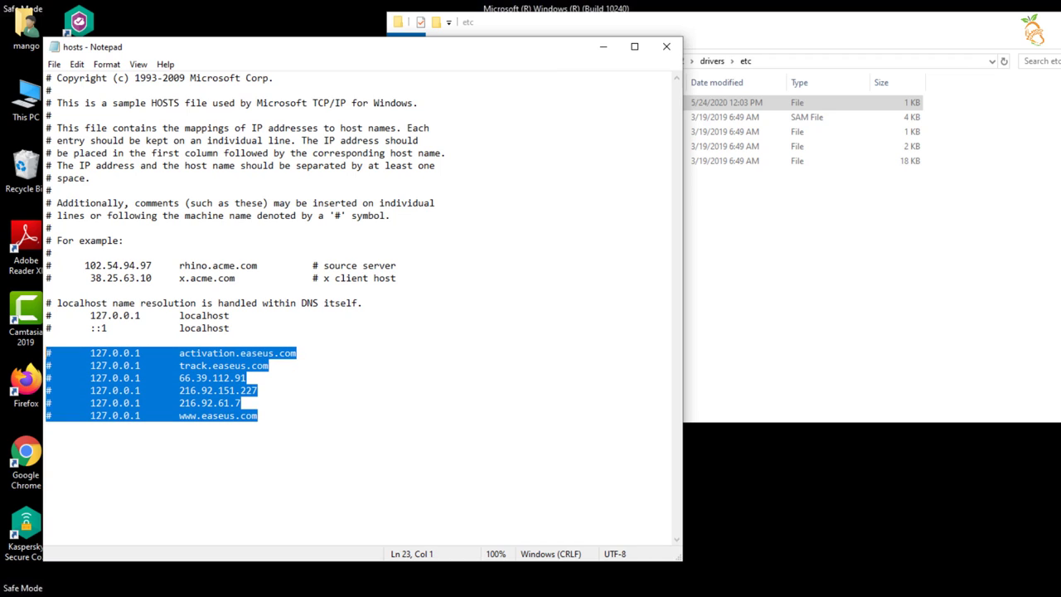
pyautogui.press('Delete')
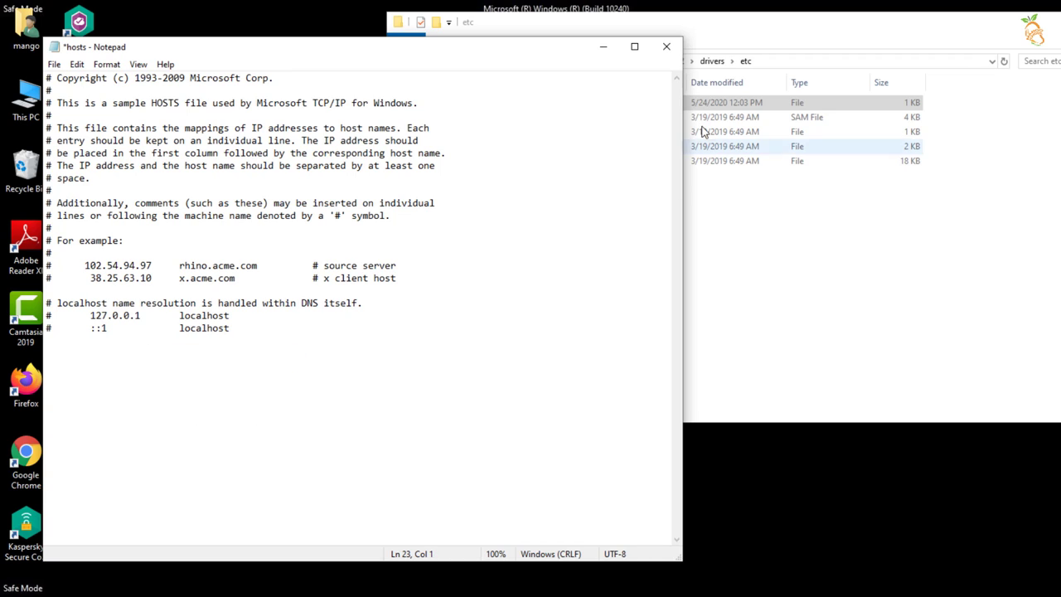
# - Save the cleaned hosts file when closing Notepad, then close the etc folder window
pyautogui.click(668, 53)
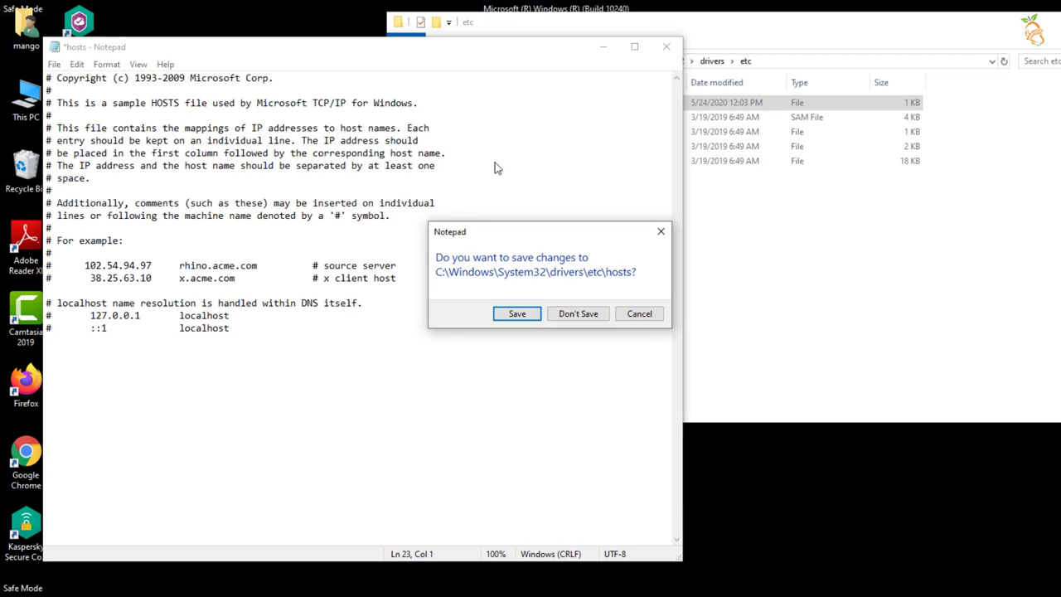
pyautogui.click(514, 313)
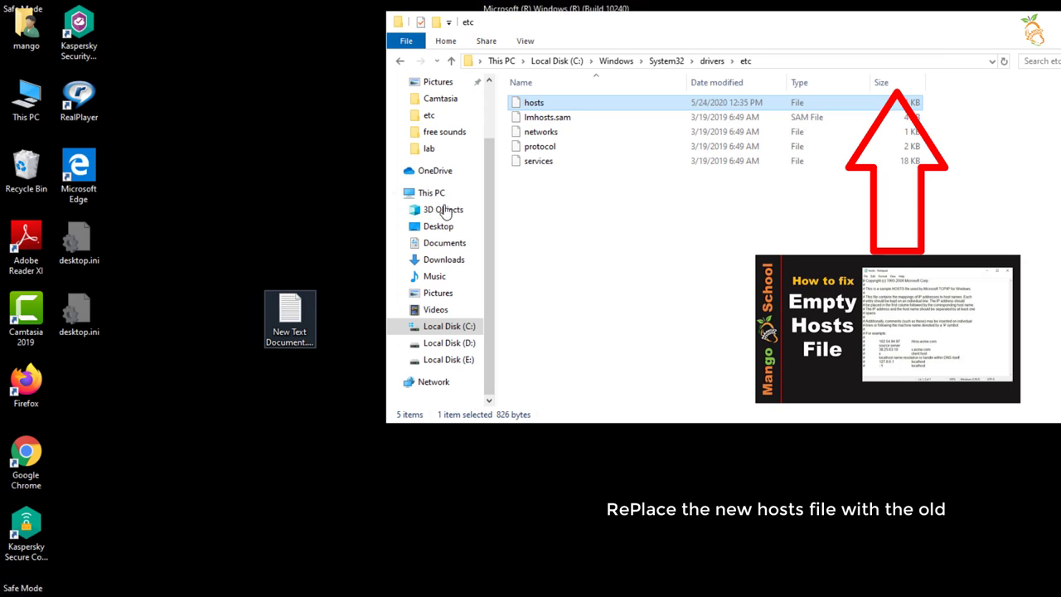
pyautogui.rightClick(528, 102)
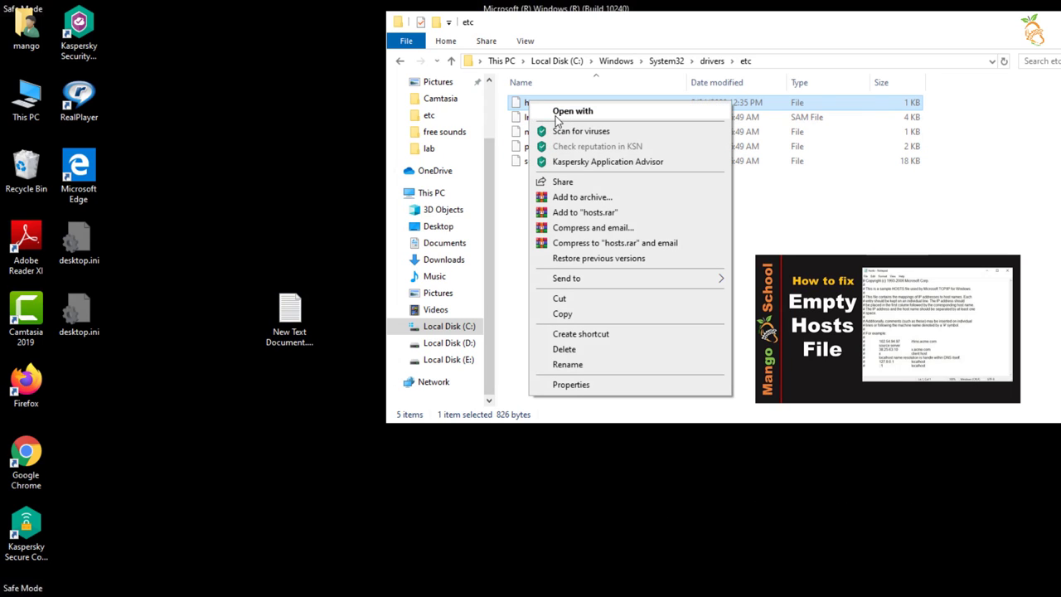
pyautogui.press('Escape')
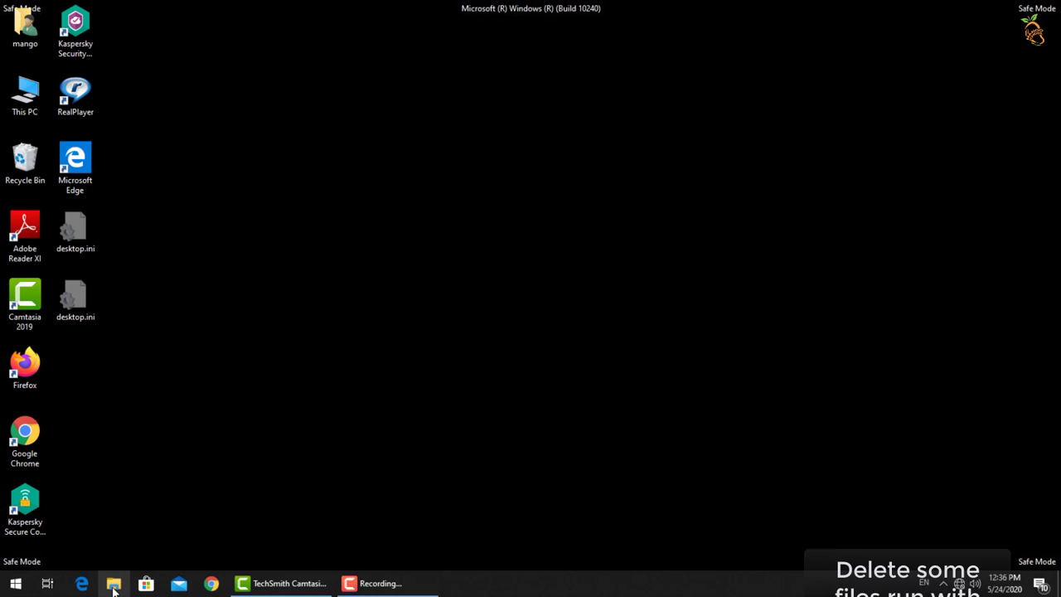
# - Go to C:\ProgramData\Microsoft\Windows\Start Menu\Programs\Startup and delete tappi.loc and xman6.exe
pyautogui.press('super+e')
pyautogui.click(120, 367)
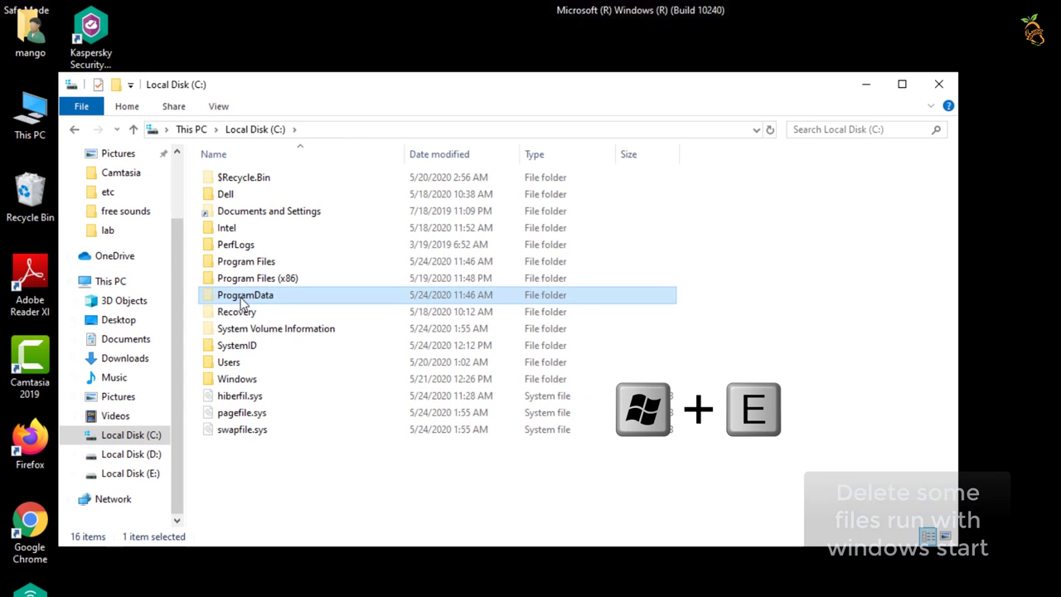
pyautogui.doubleClick(213, 249)
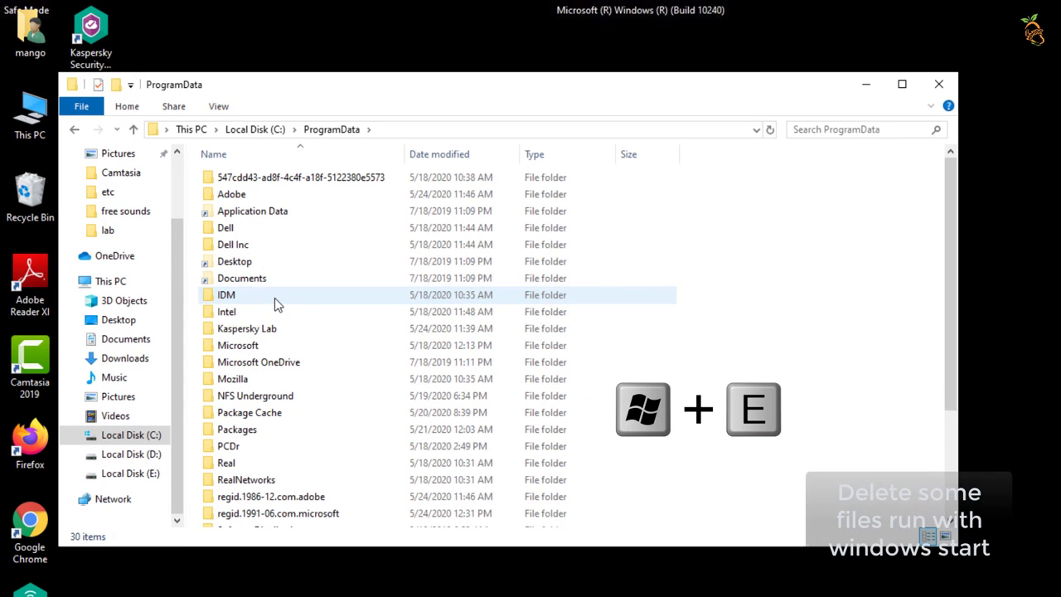
pyautogui.scroll(-3, 275, 323)
pyautogui.doubleClick(247, 200)
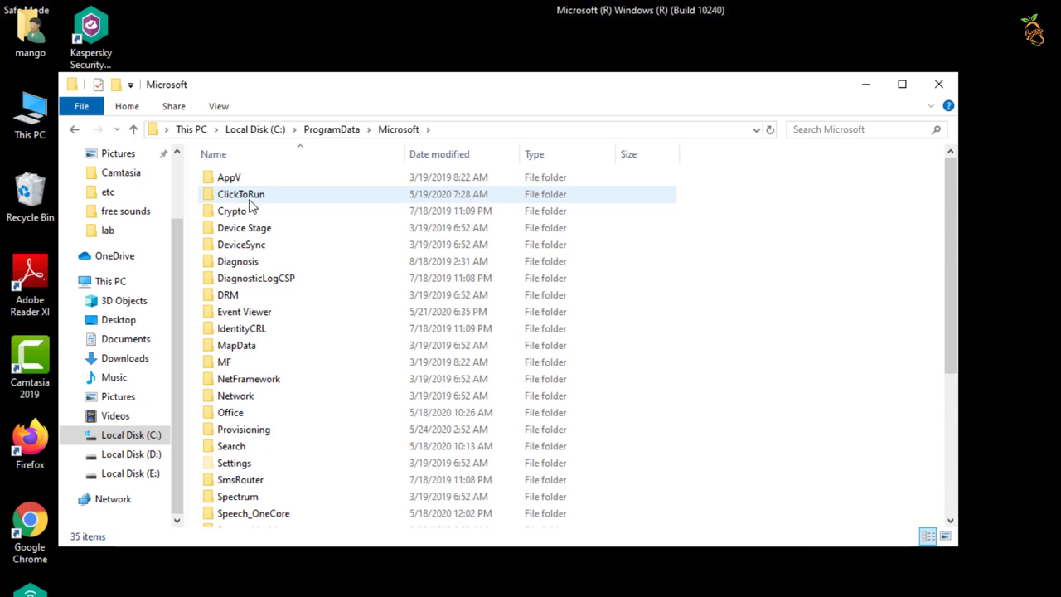
pyautogui.scroll(-4, 284, 339)
pyautogui.doubleClick(237, 419)
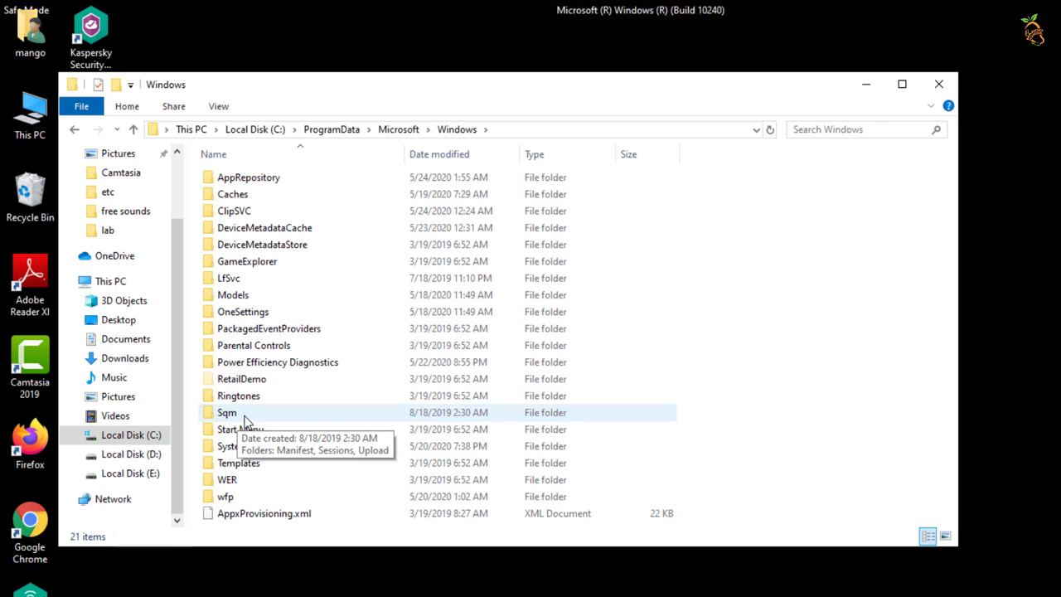
pyautogui.doubleClick(249, 429)
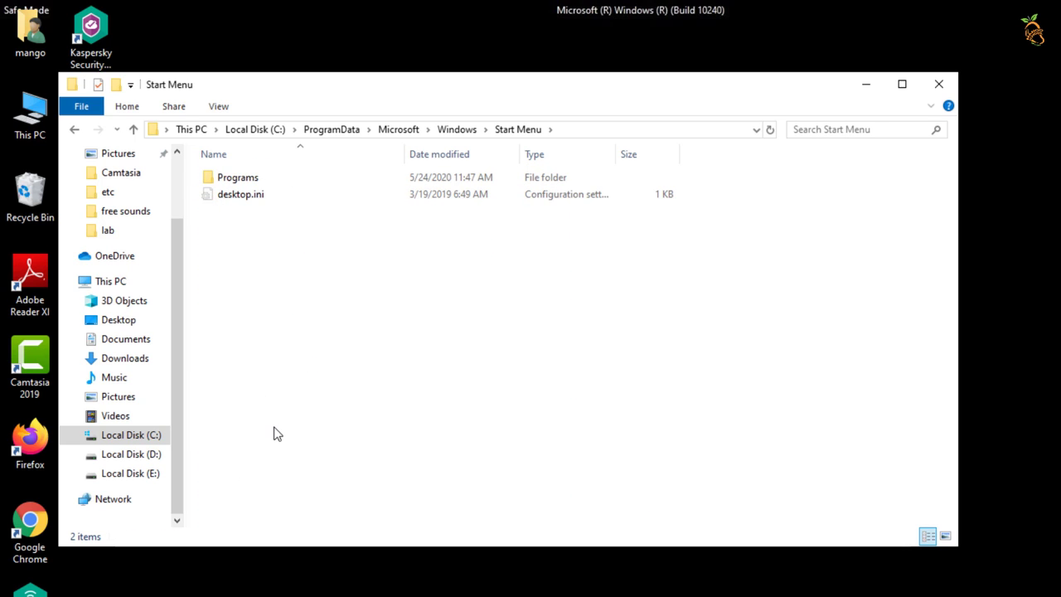
pyautogui.doubleClick(248, 177)
pyautogui.doubleClick(249, 332)
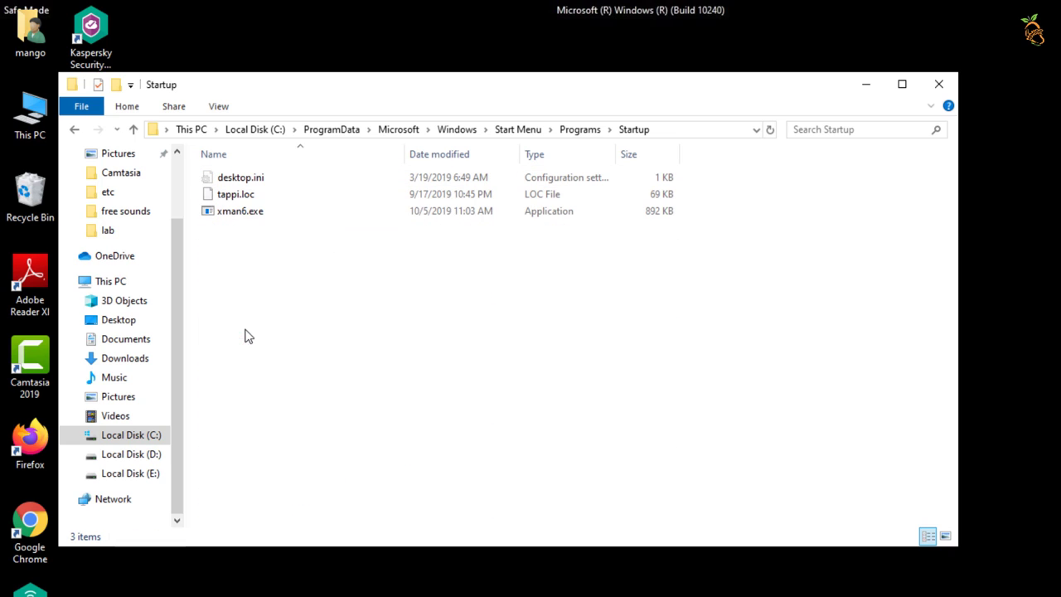
pyautogui.moveTo(235, 201); pyautogui.dragTo(237, 235)
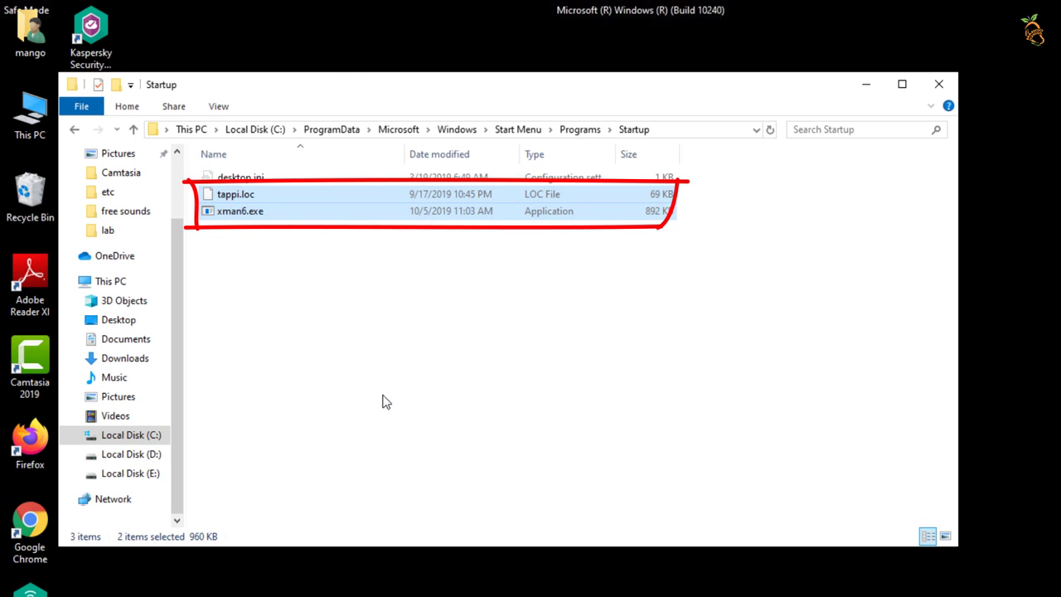
pyautogui.press('Delete')
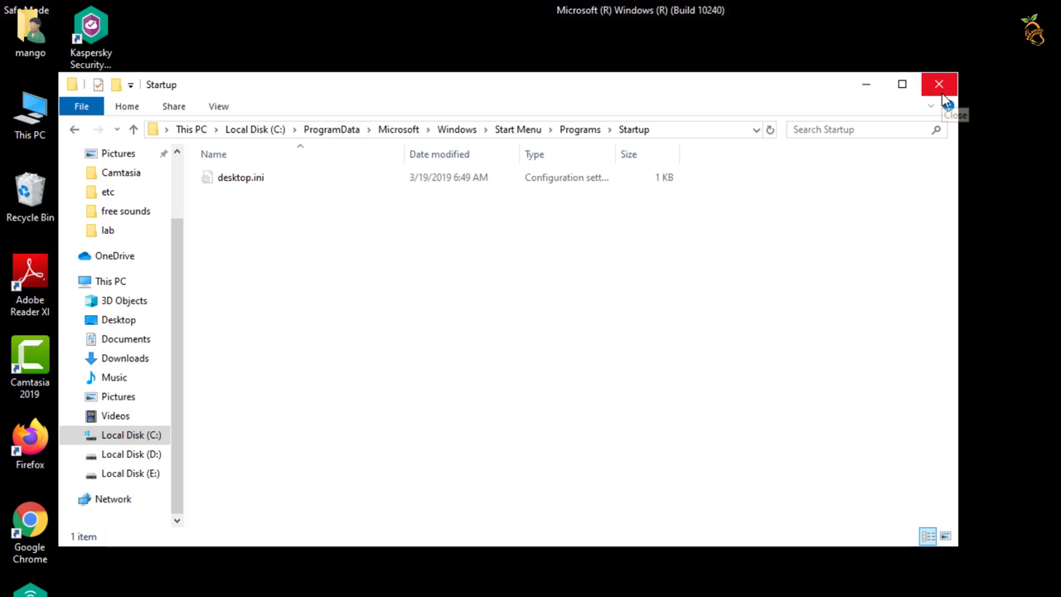
# - Browse to the user's AppData\Roaming\Microsoft\Windows\Start Menu\Programs\Startup folder on C:
pyautogui.click(138, 439)
pyautogui.doubleClick(234, 362)
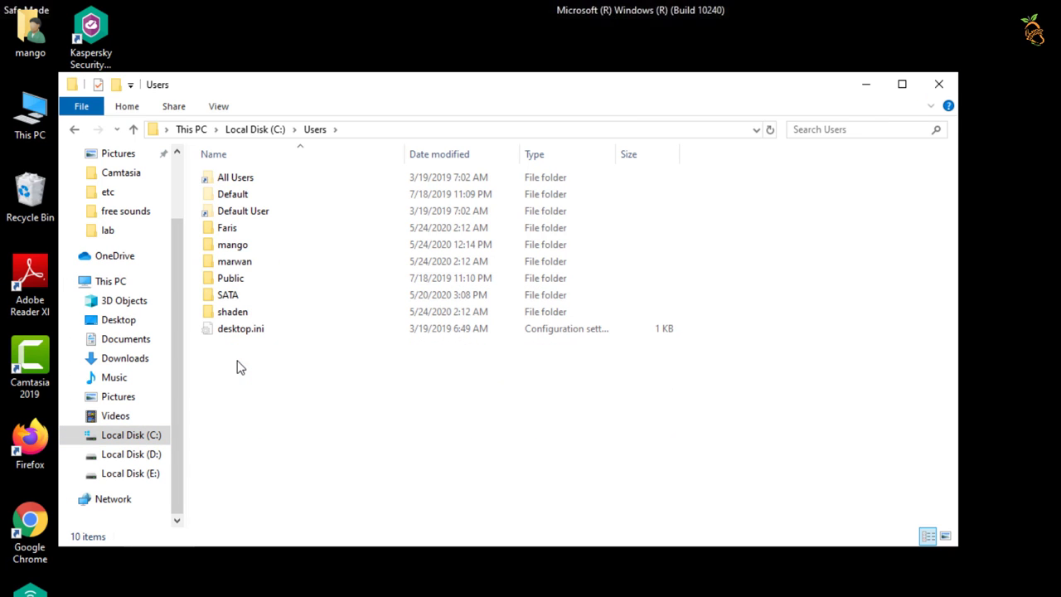
pyautogui.doubleClick(234, 244)
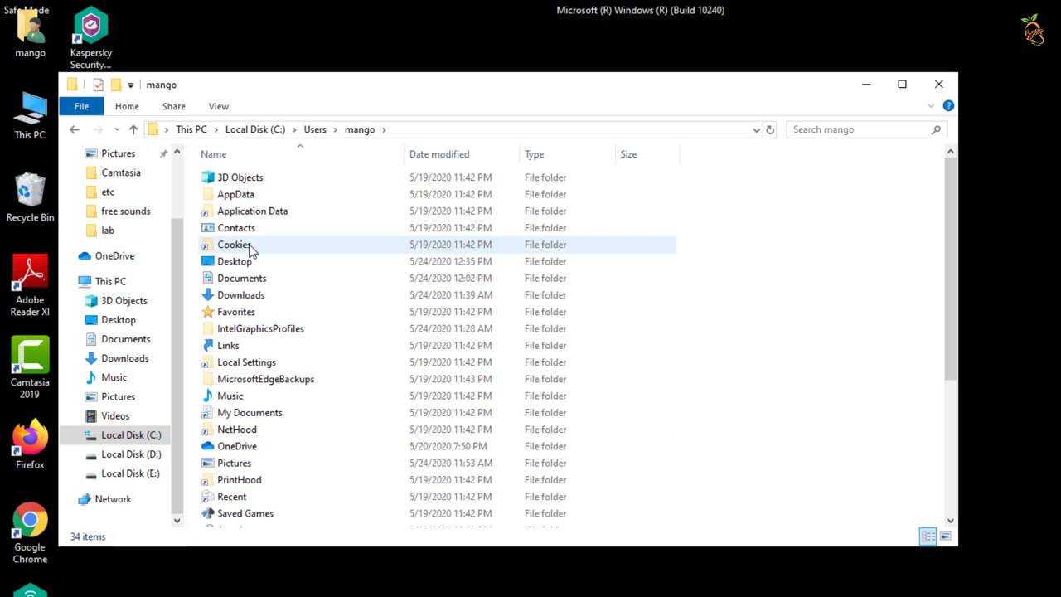
pyautogui.doubleClick(242, 194)
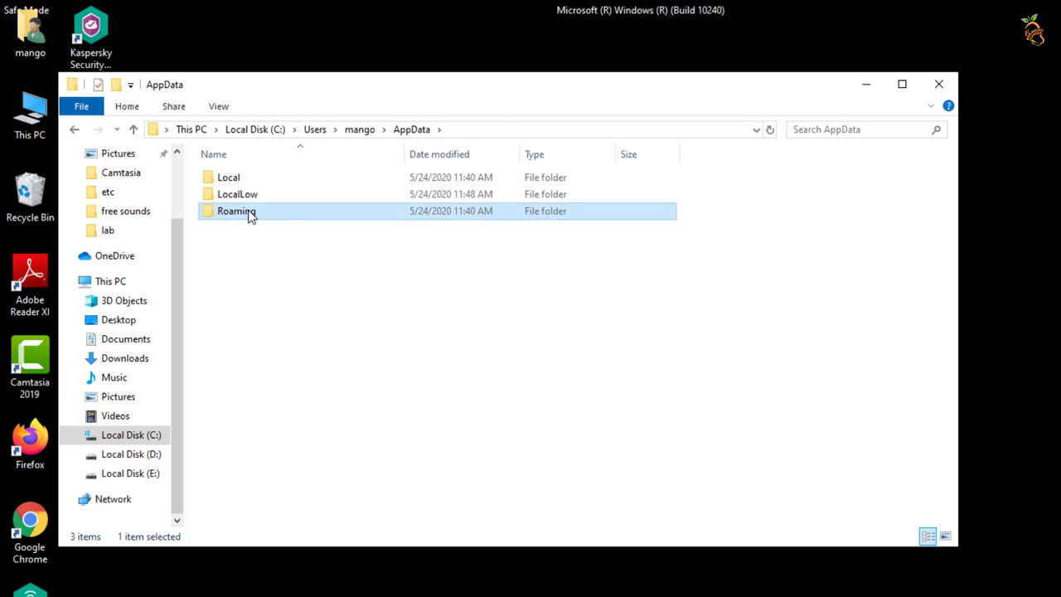
pyautogui.doubleClick(251, 215)
pyautogui.doubleClick(254, 229)
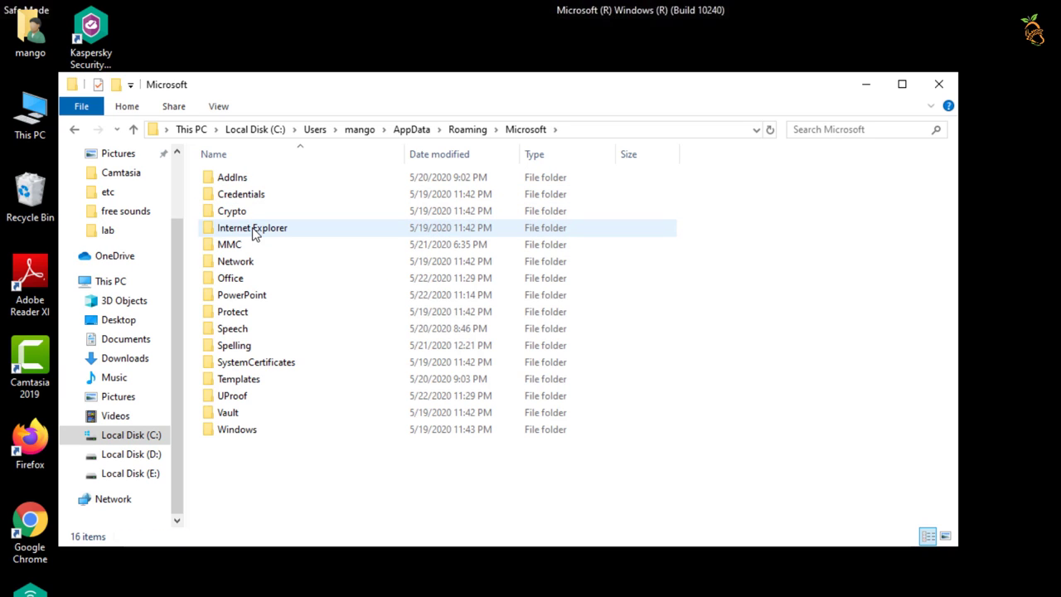
pyautogui.doubleClick(239, 429)
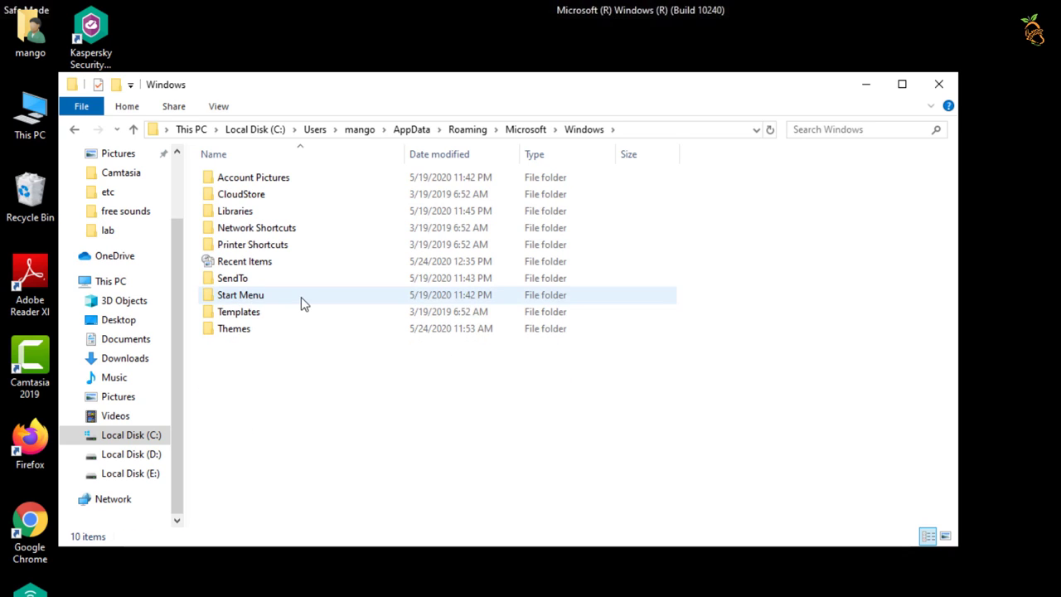
pyautogui.doubleClick(301, 295)
pyautogui.doubleClick(243, 179)
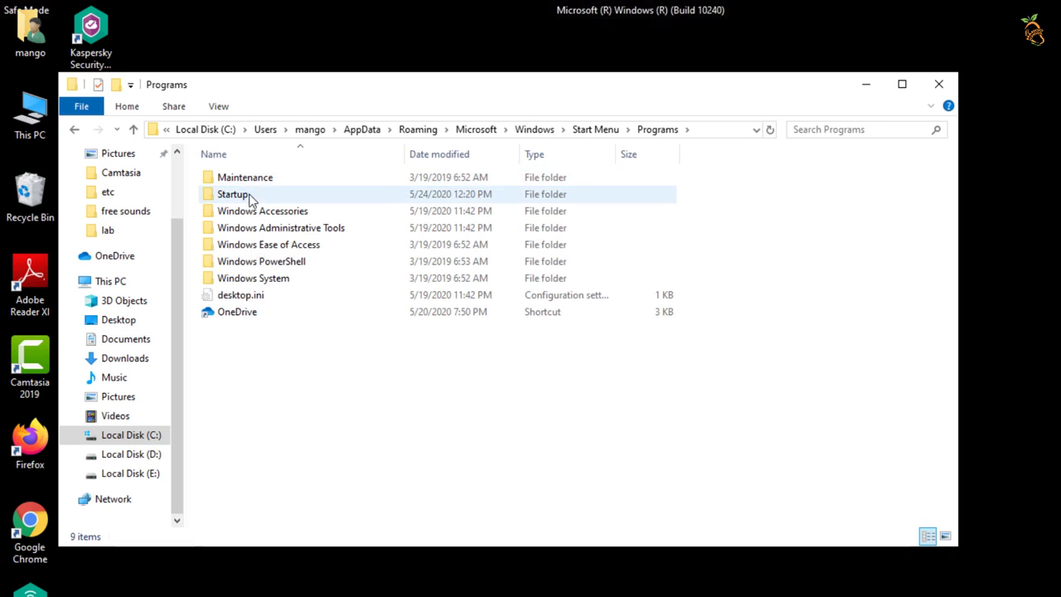
pyautogui.click(246, 198)
pyautogui.doubleClick(245, 198)
# - Select 543654ttgd.exe, delself.bat, encrypt.pdb and rdpclip.exe together and delete them
pyautogui.click(282, 181)
pyautogui.click(249, 193)
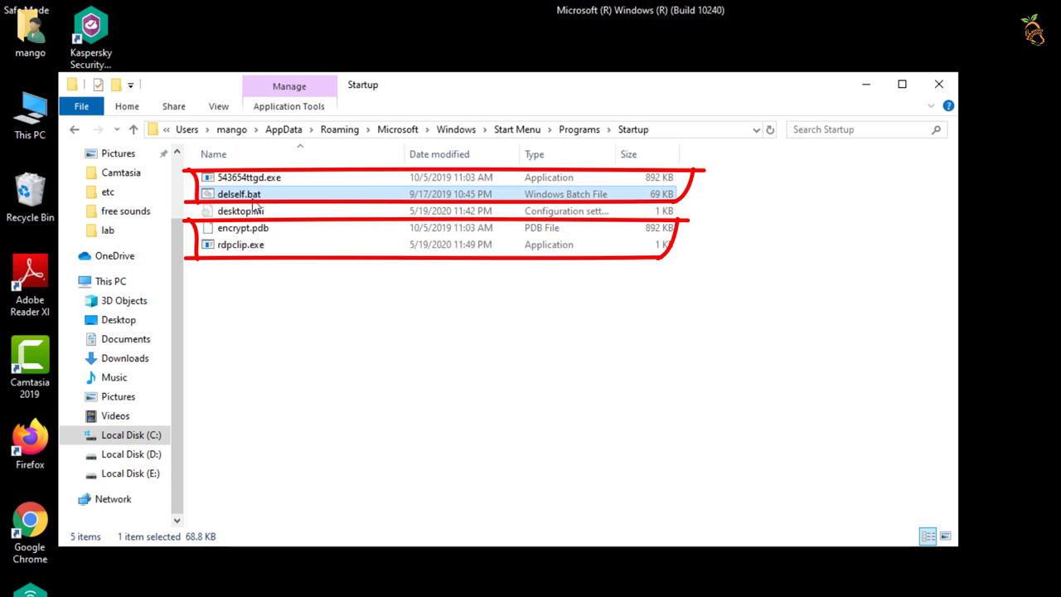
pyautogui.click(253, 230)
pyautogui.click(250, 247)
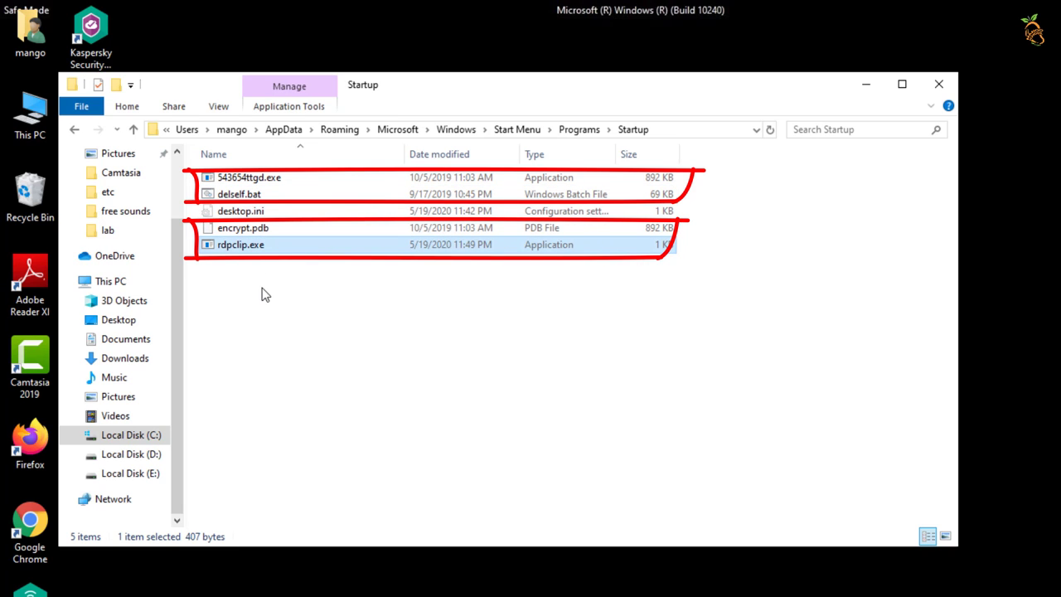
pyautogui.moveTo(260, 293); pyautogui.dragTo(227, 225)
pyautogui.keyDown('ctrl'); pyautogui.click(240, 194); pyautogui.keyUp('ctrl')
pyautogui.keyDown('ctrl'); pyautogui.click(249, 177); pyautogui.keyUp('ctrl')
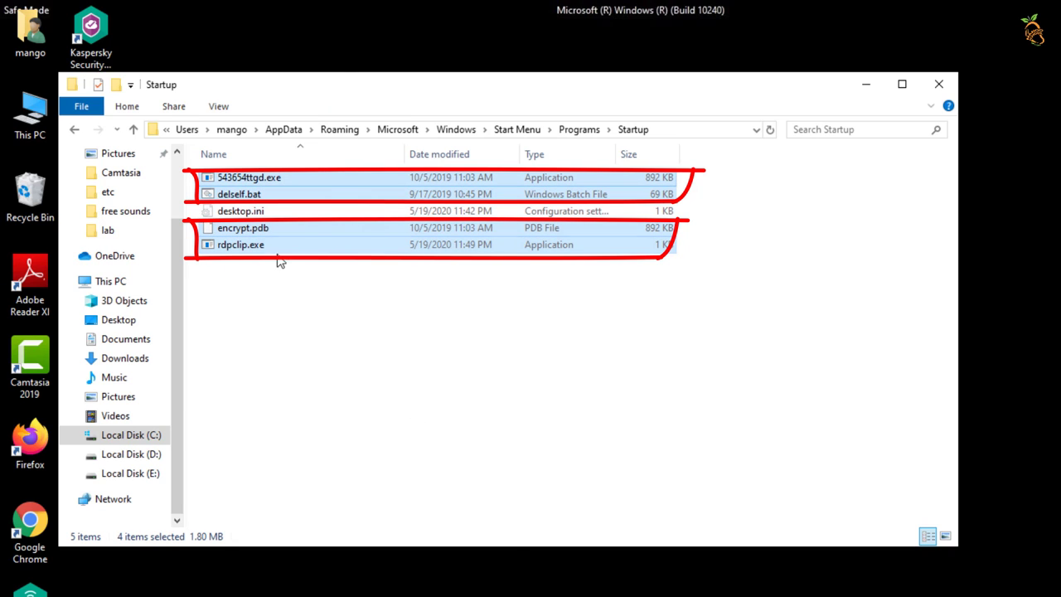
pyautogui.rightClick(279, 252)
pyautogui.click(317, 515)
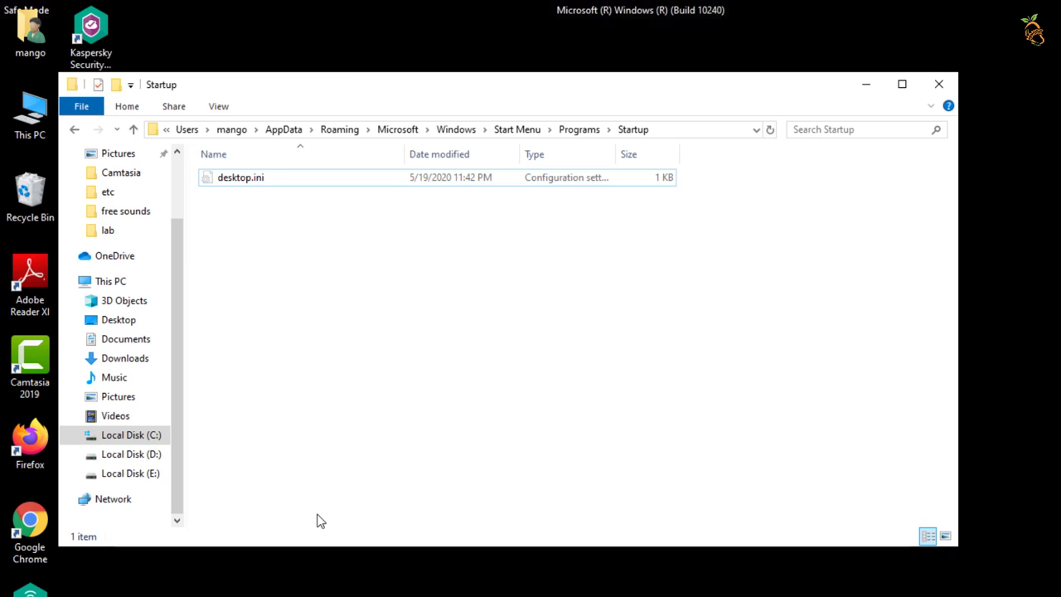
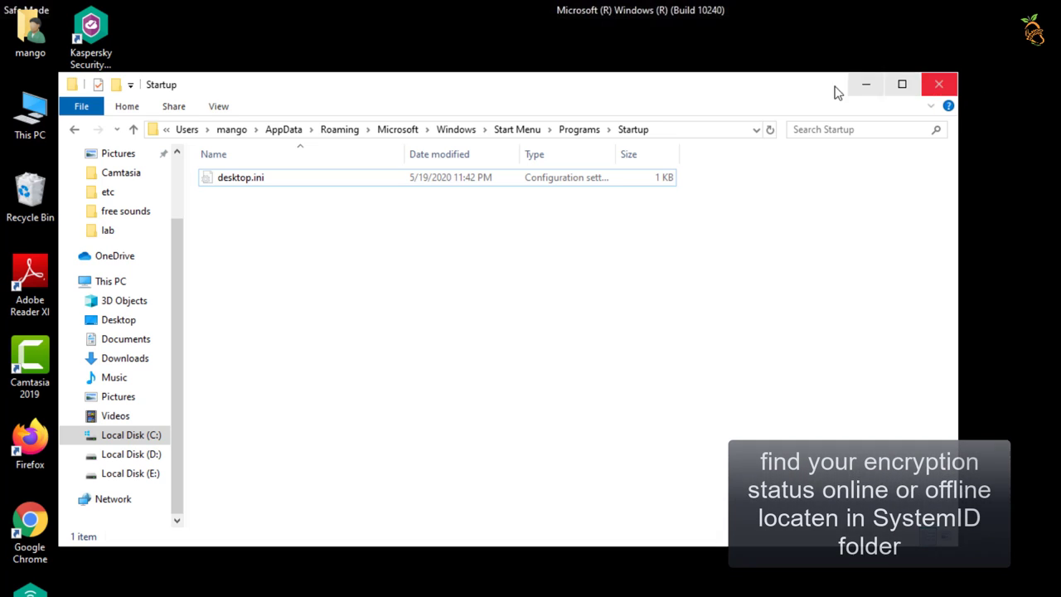
# - Read PersonalID.txt from C:\SystemID in Notepad, then close Notepad and the folder window
pyautogui.click(128, 437)
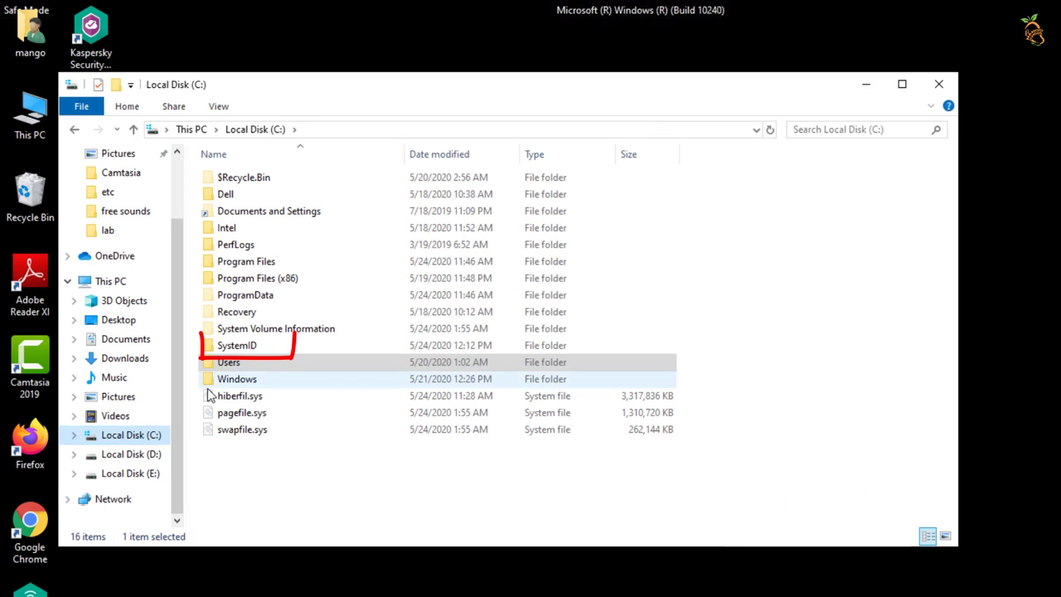
pyautogui.doubleClick(239, 345)
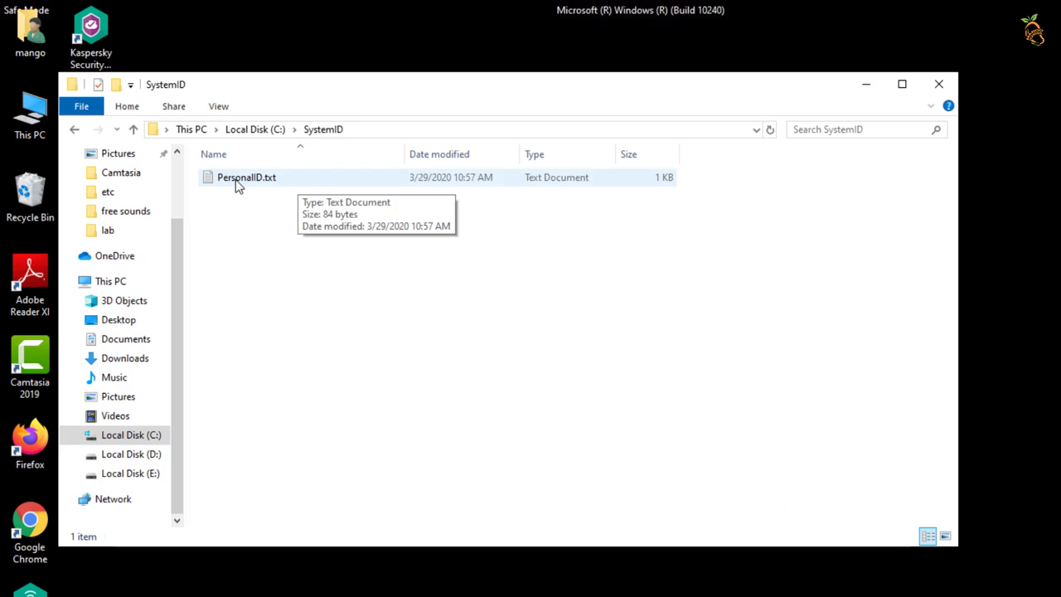
pyautogui.doubleClick(274, 189)
pyautogui.moveTo(320, 85); pyautogui.dragTo(53, 99)
pyautogui.click(171, 113)
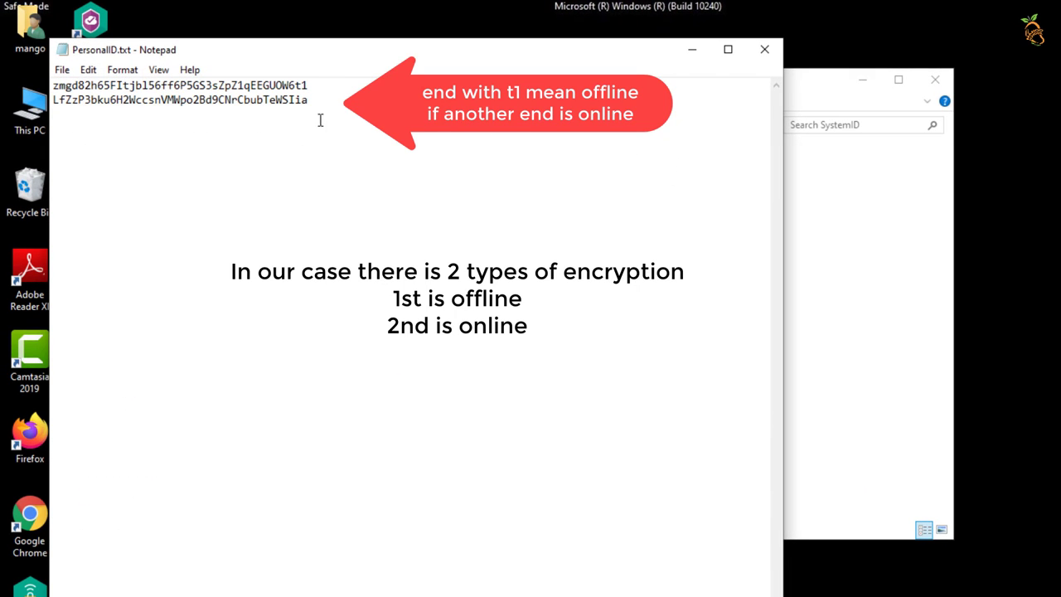
pyautogui.click(763, 53)
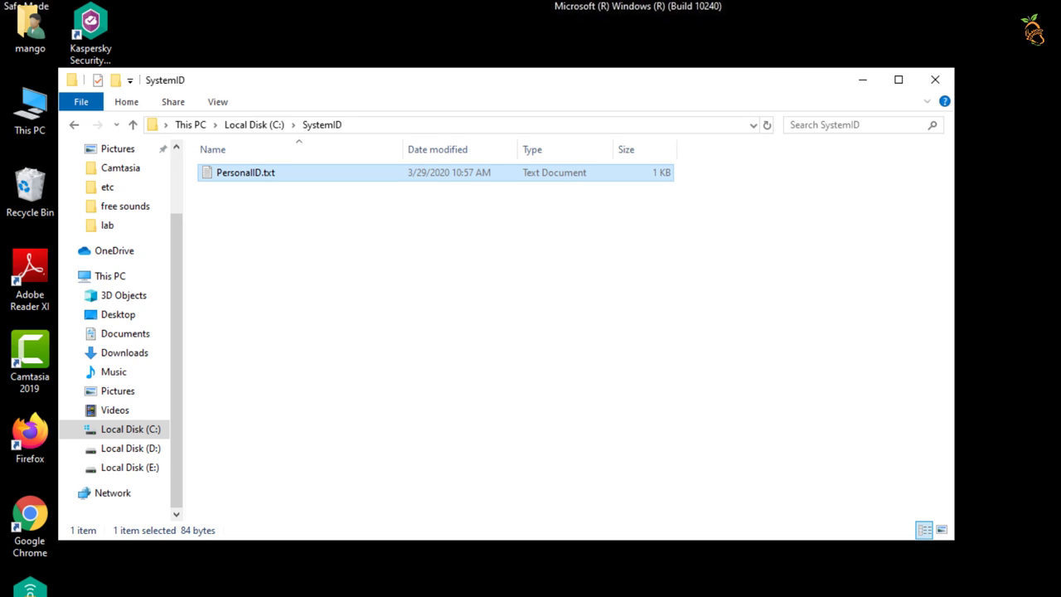
pyautogui.click(935, 79)
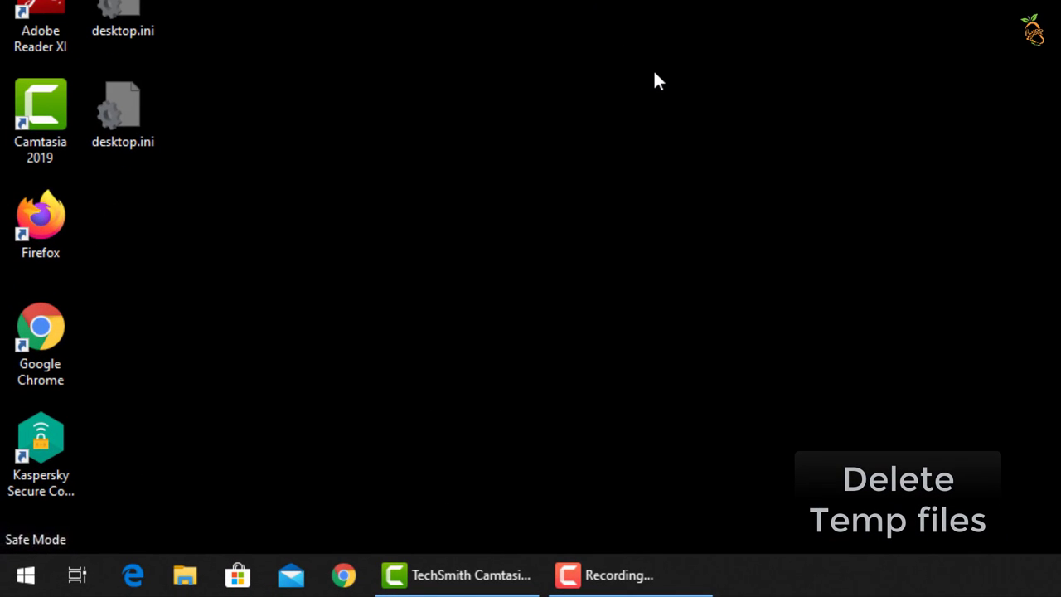
# - Delete everything in the %temp% folder except the in-use CamRec0 folder, then close the window
pyautogui.press('super+r')
pyautogui.write('%temp')
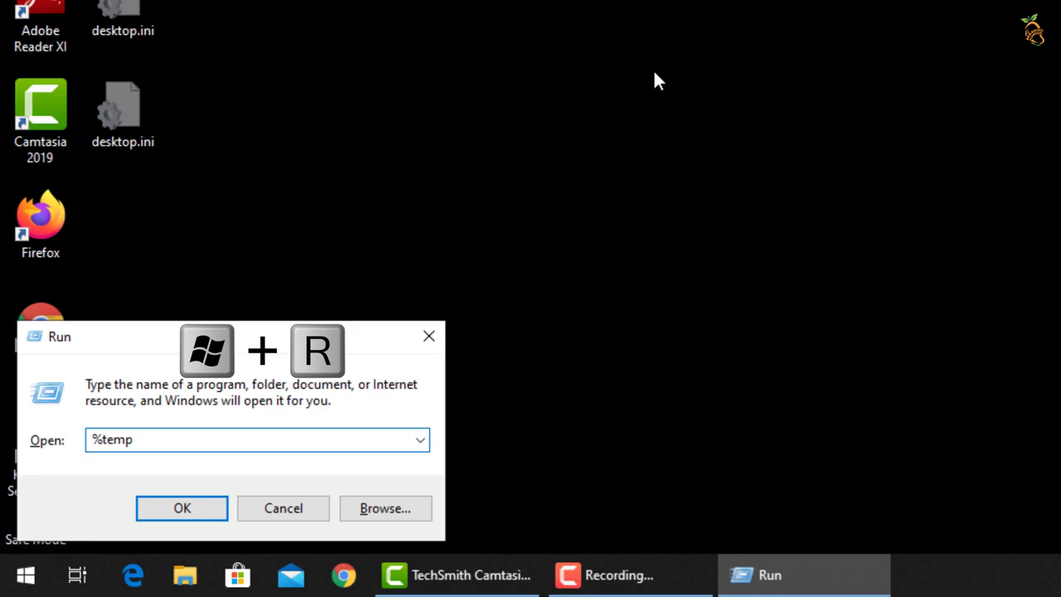
pyautogui.write('%')
pyautogui.click(181, 508)
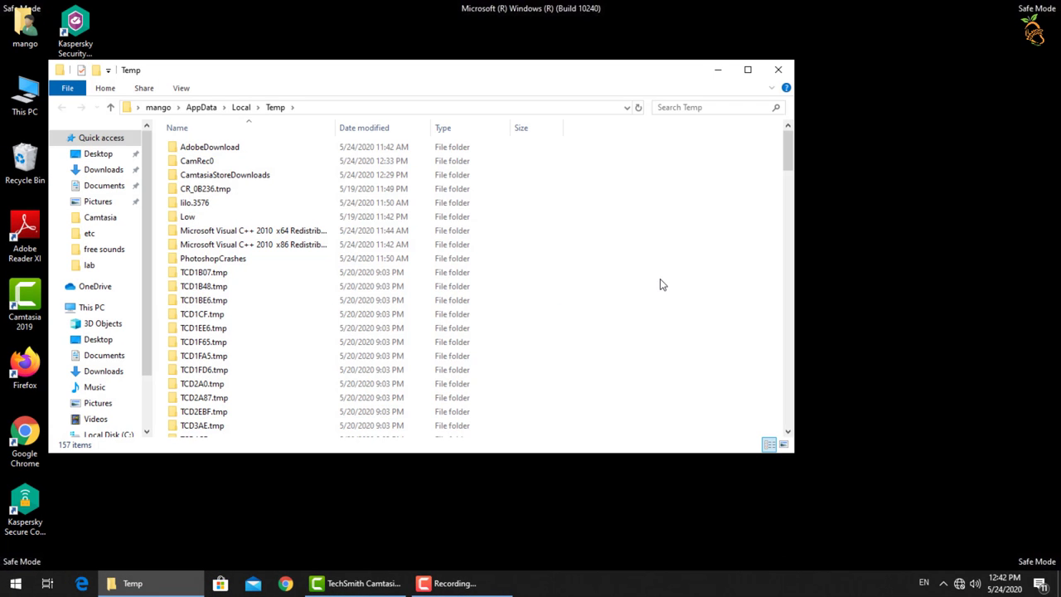
pyautogui.hotkey('ctrl', 'a')
pyautogui.rightClick(391, 254)
pyautogui.click(307, 467)
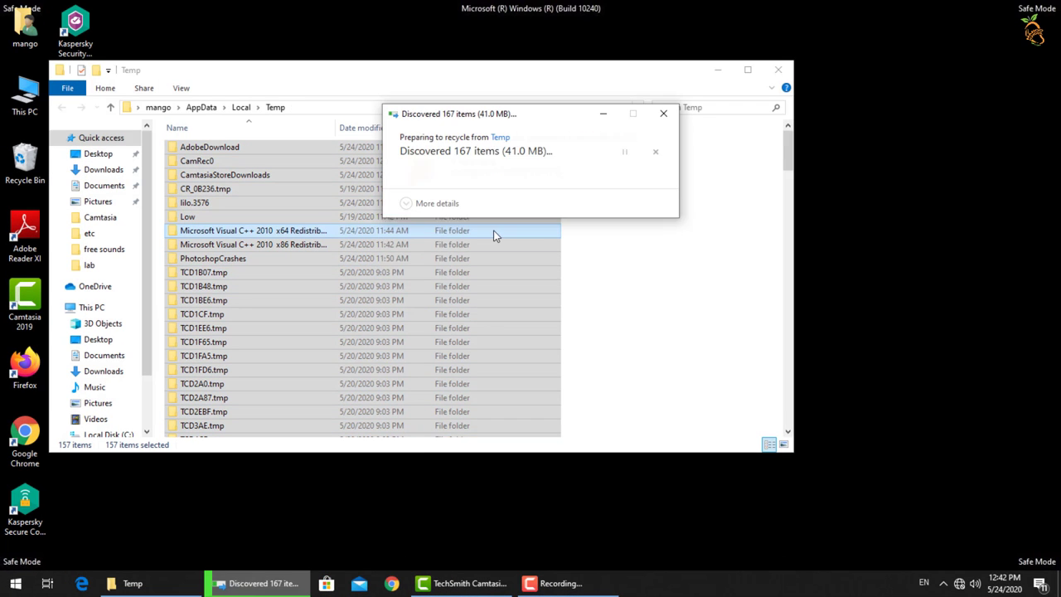
pyautogui.click(492, 237)
pyautogui.click(494, 256)
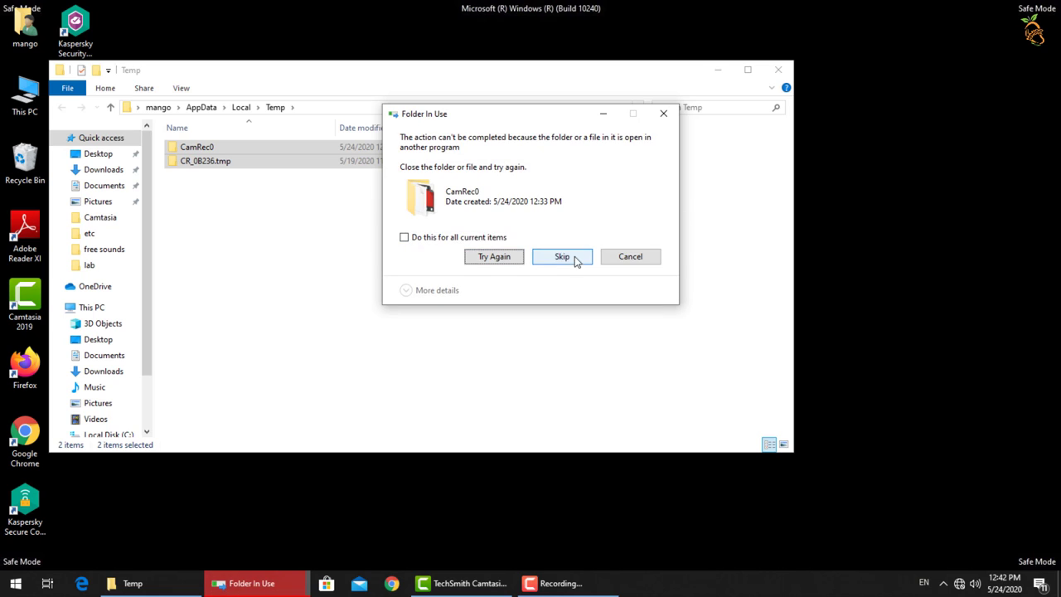
pyautogui.click(559, 259)
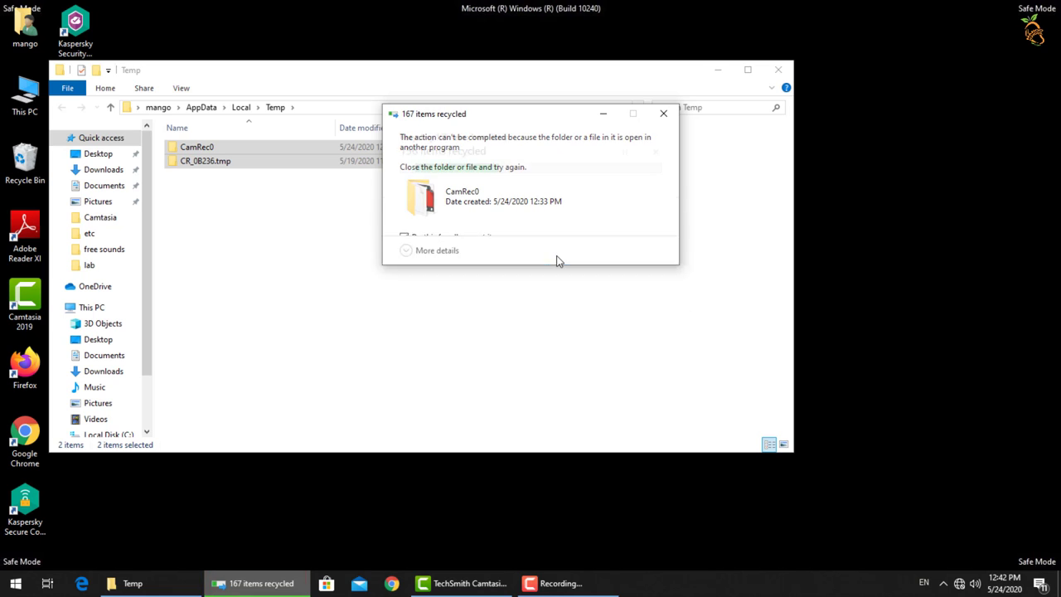
pyautogui.click(780, 71)
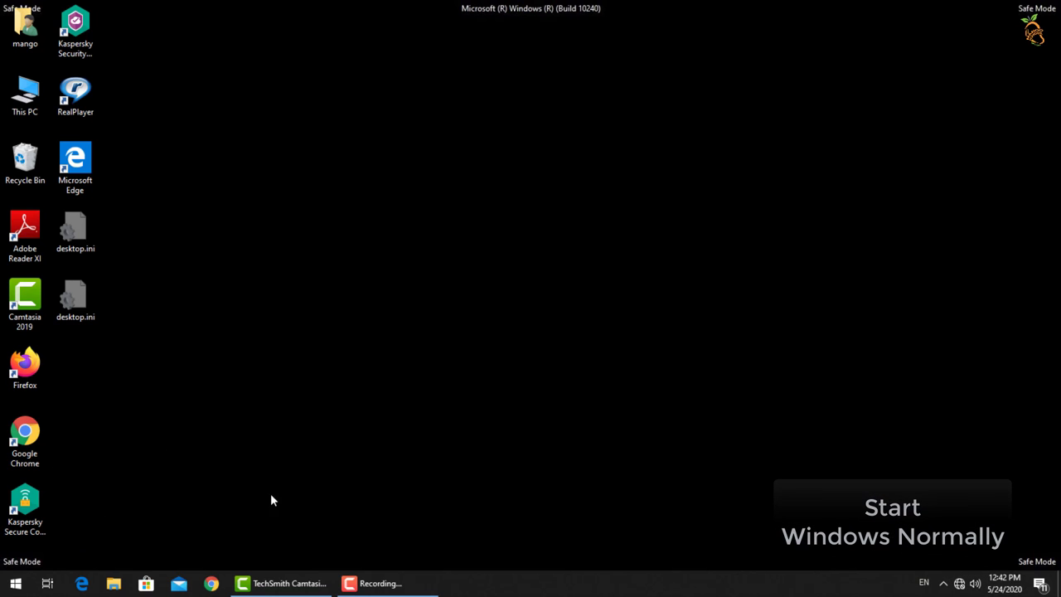
# - Clear Safe boot on the Boot tab of System Configuration (msconfig)
pyautogui.press('super+r')
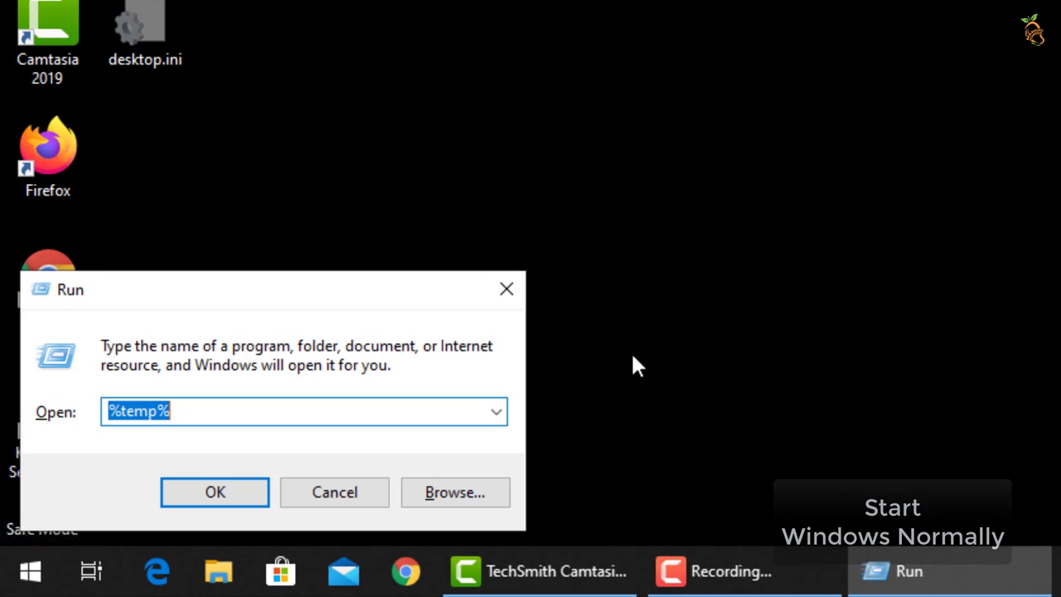
pyautogui.write('msco')
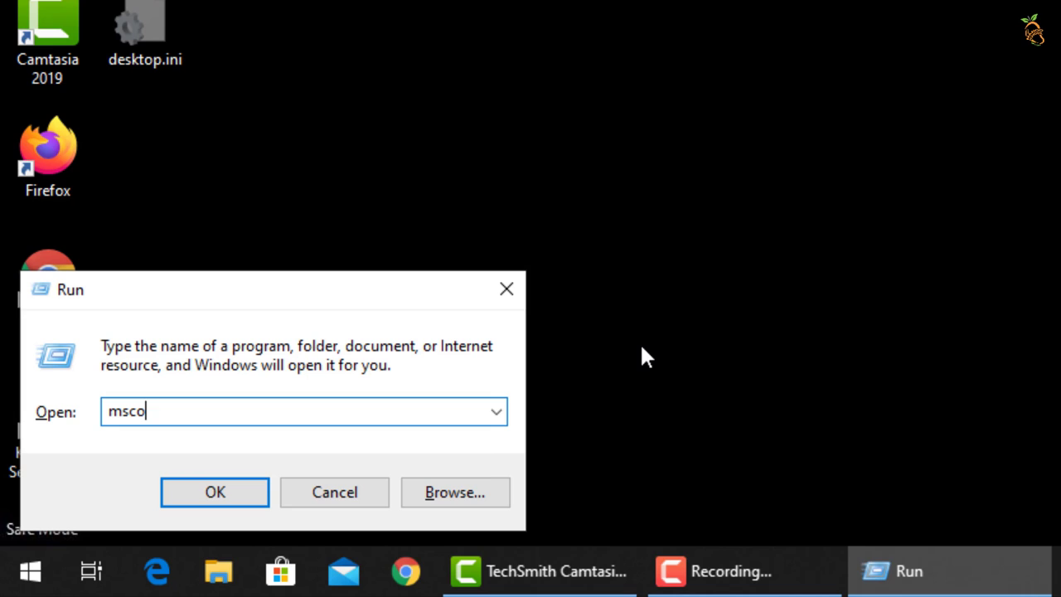
pyautogui.write('nfig')
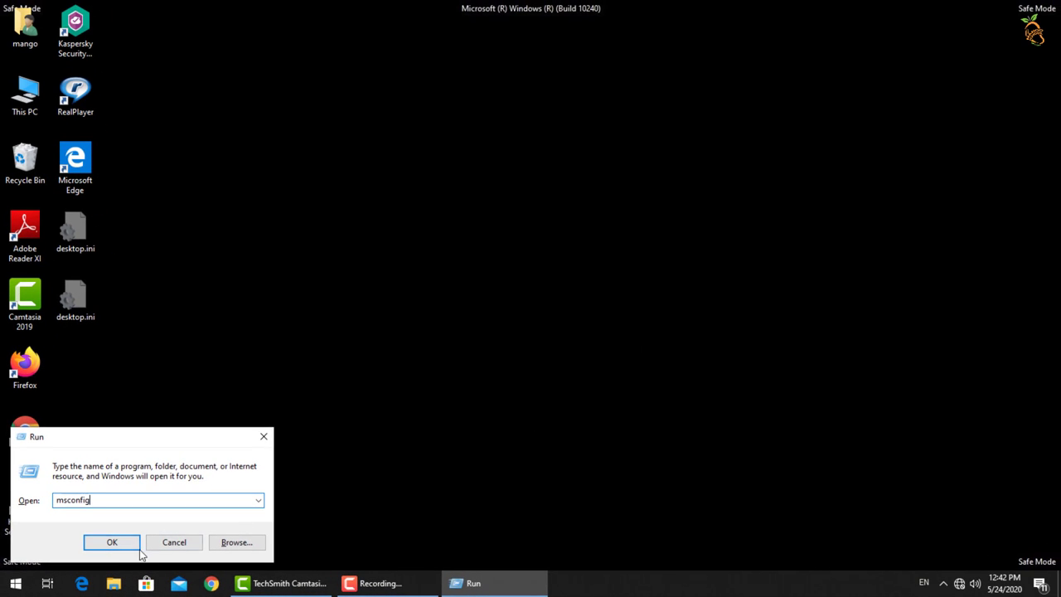
pyautogui.click(215, 491)
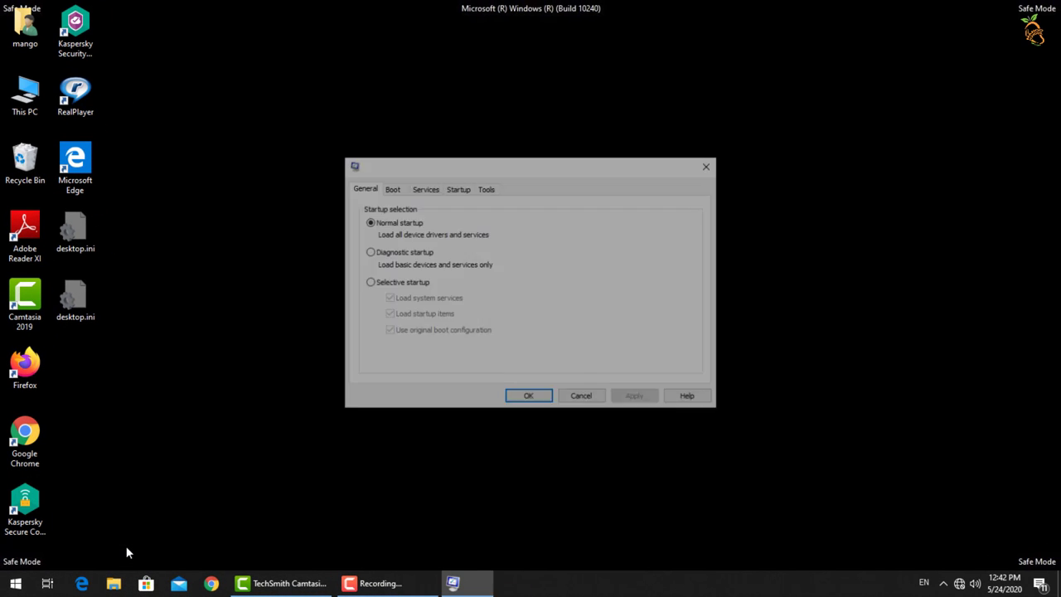
pyautogui.click(391, 190)
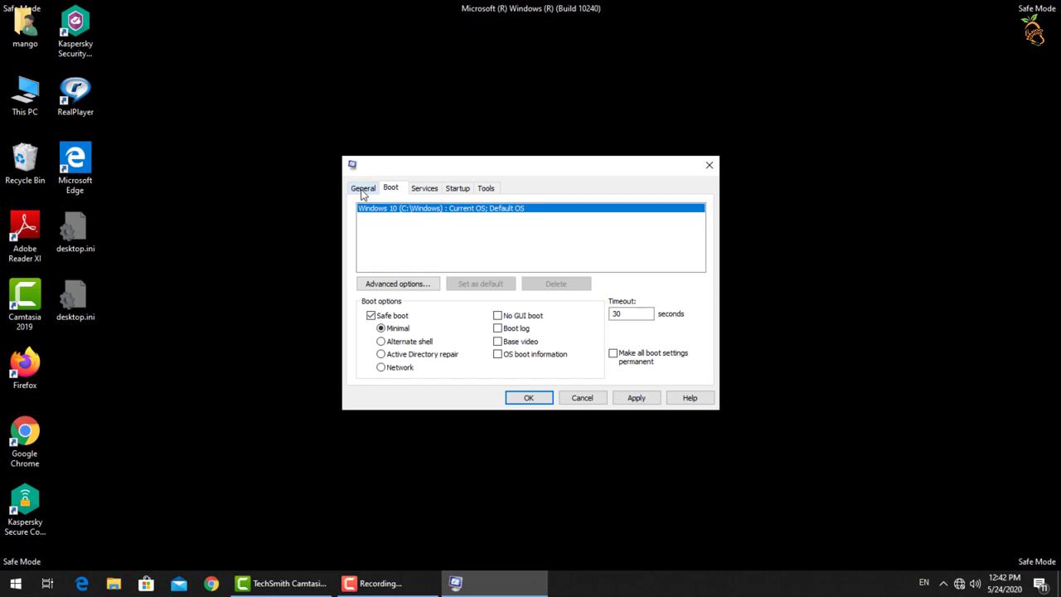
pyautogui.click(362, 189)
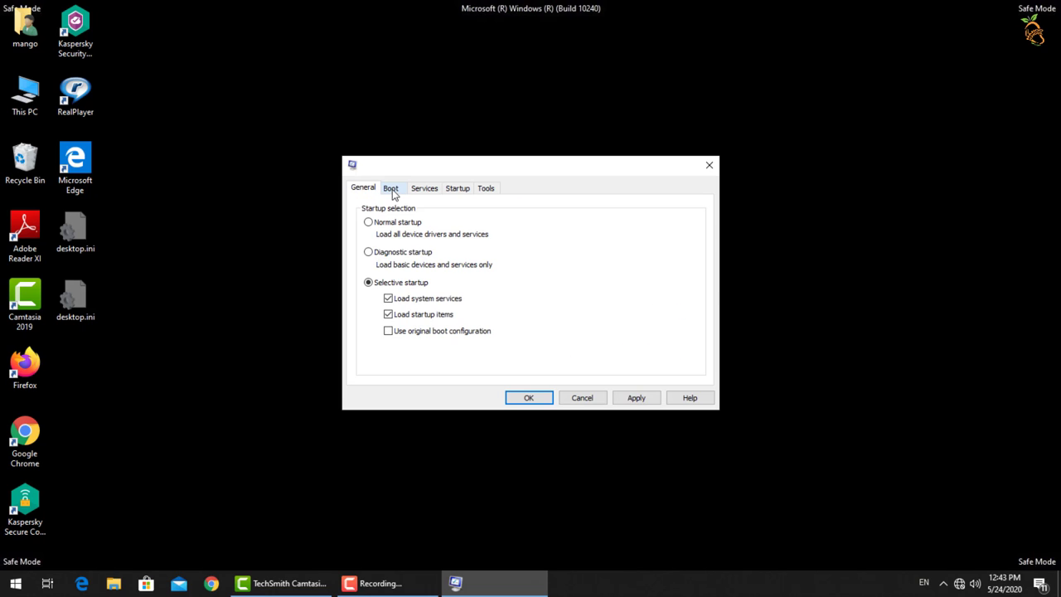
pyautogui.click(390, 190)
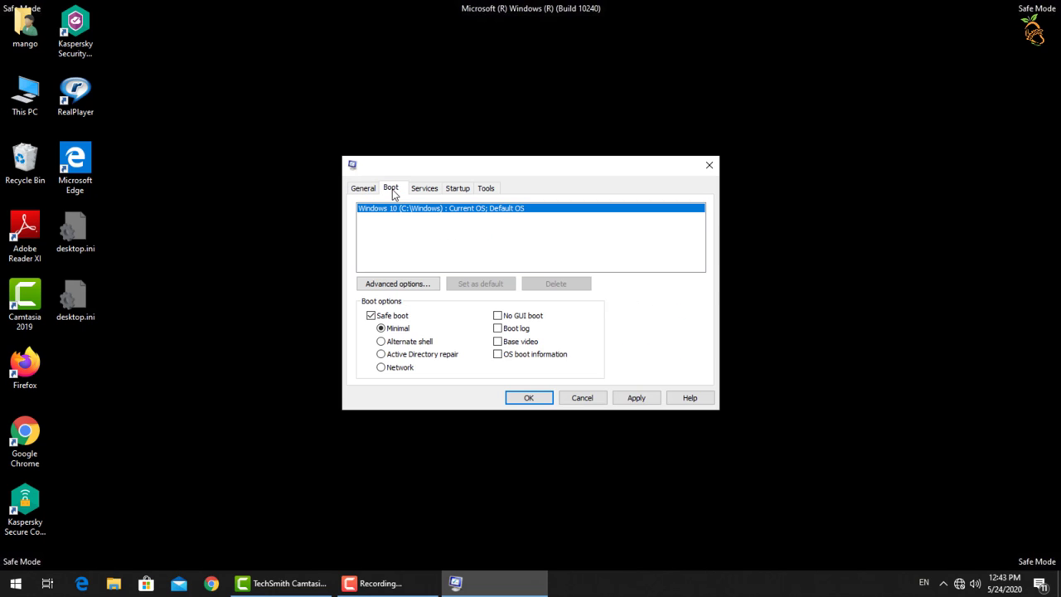
pyautogui.click(388, 319)
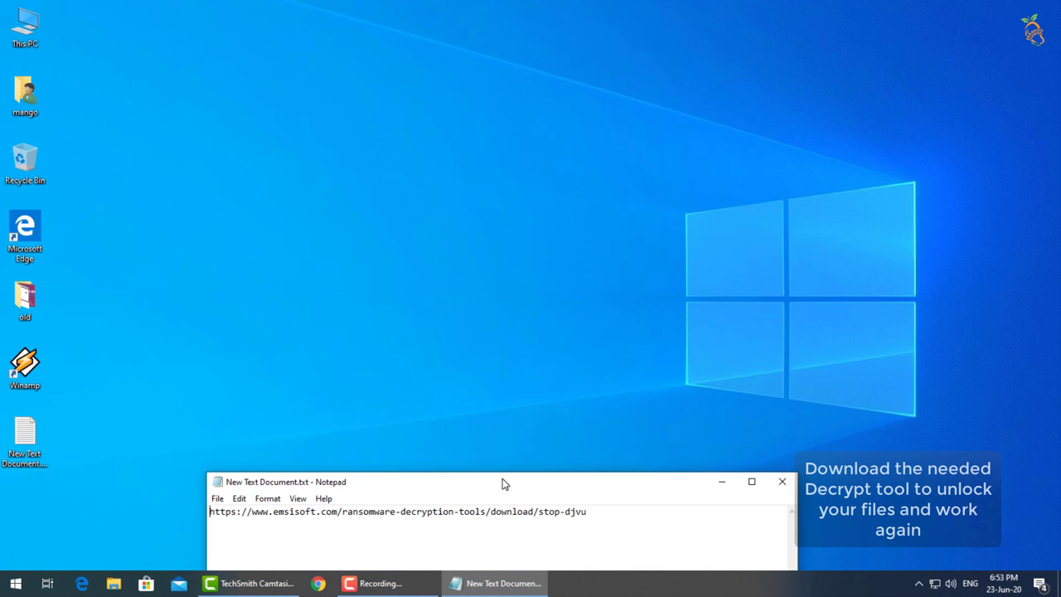
# - Open the copied Emsisoft decryptor link in Edge and save the STOP Djvu decryptor download
pyautogui.moveTo(601, 514); pyautogui.dragTo(210, 511)
pyautogui.rightClick(254, 517)
pyautogui.click(296, 360)
pyautogui.click(81, 584)
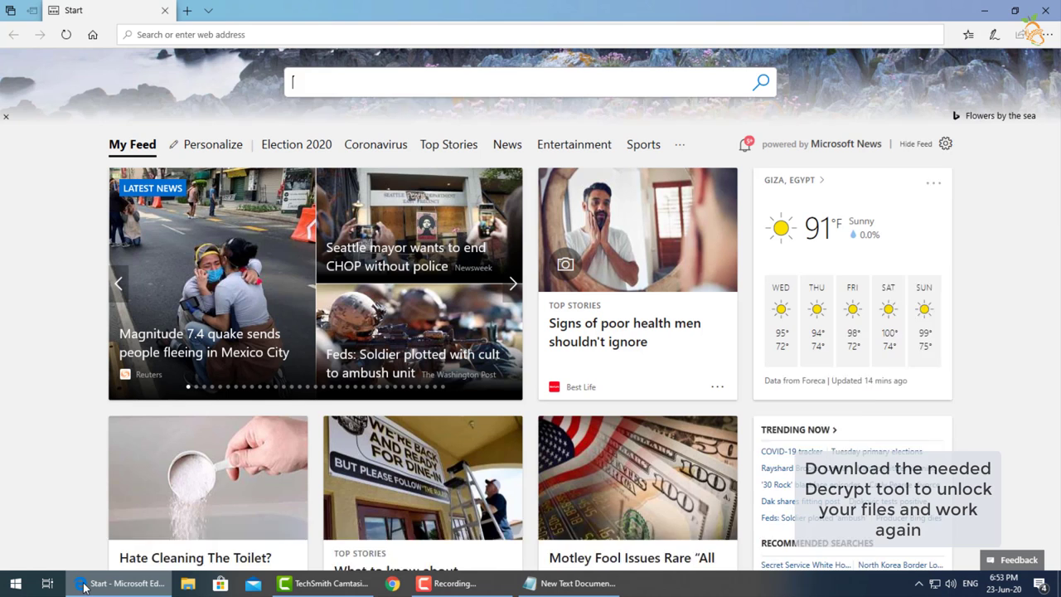
pyautogui.rightClick(445, 33)
pyautogui.click(460, 50)
pyautogui.press('Return')
pyautogui.click(717, 551)
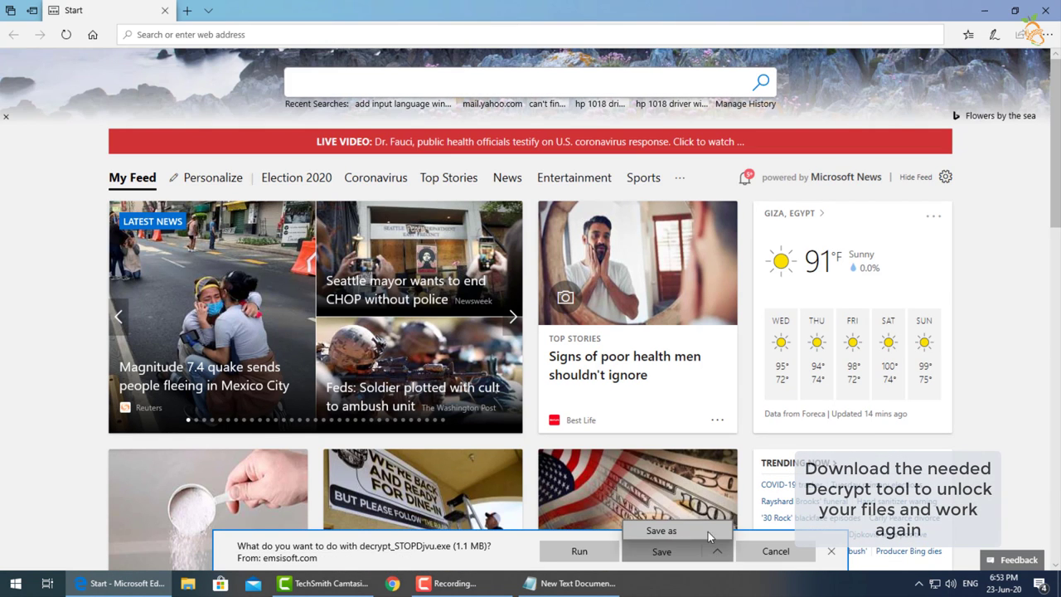
pyautogui.click(708, 532)
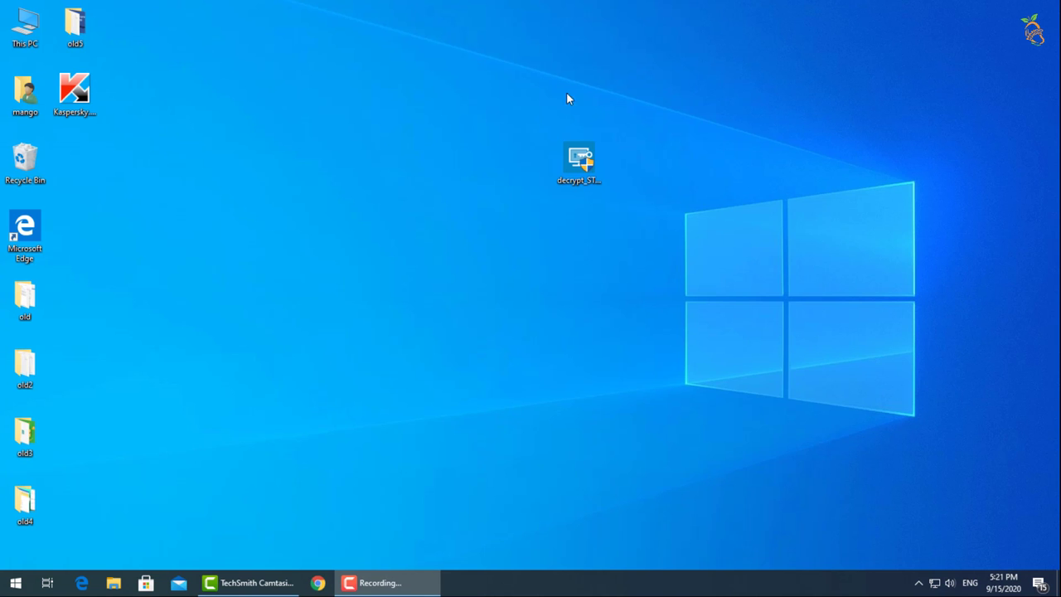
# - Run the decryptor as administrator and accept its licence terms and disclaimer
pyautogui.click(477, 169)
pyautogui.rightClick(480, 174)
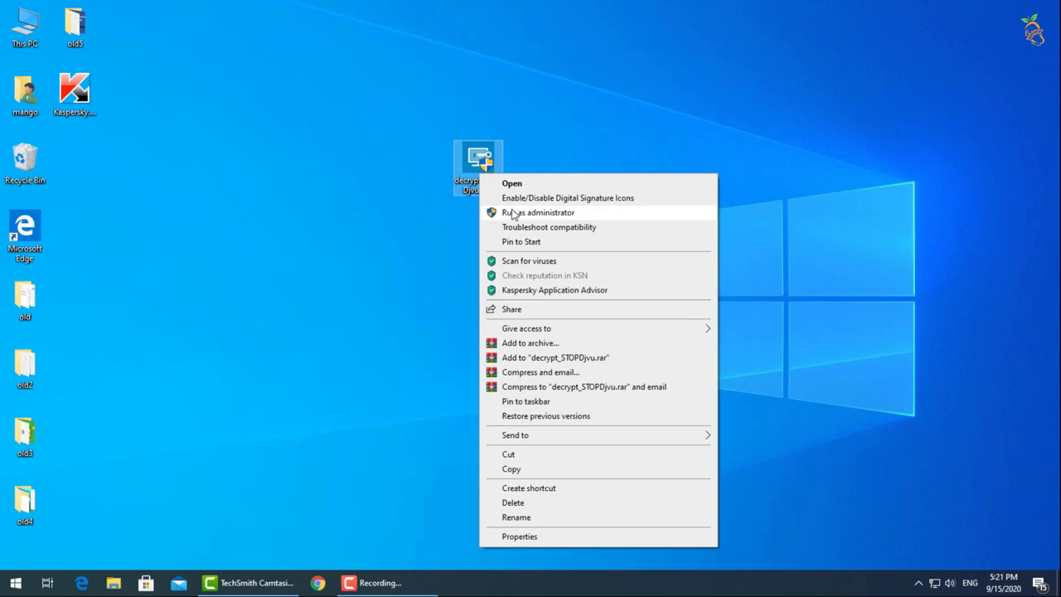
pyautogui.click(513, 213)
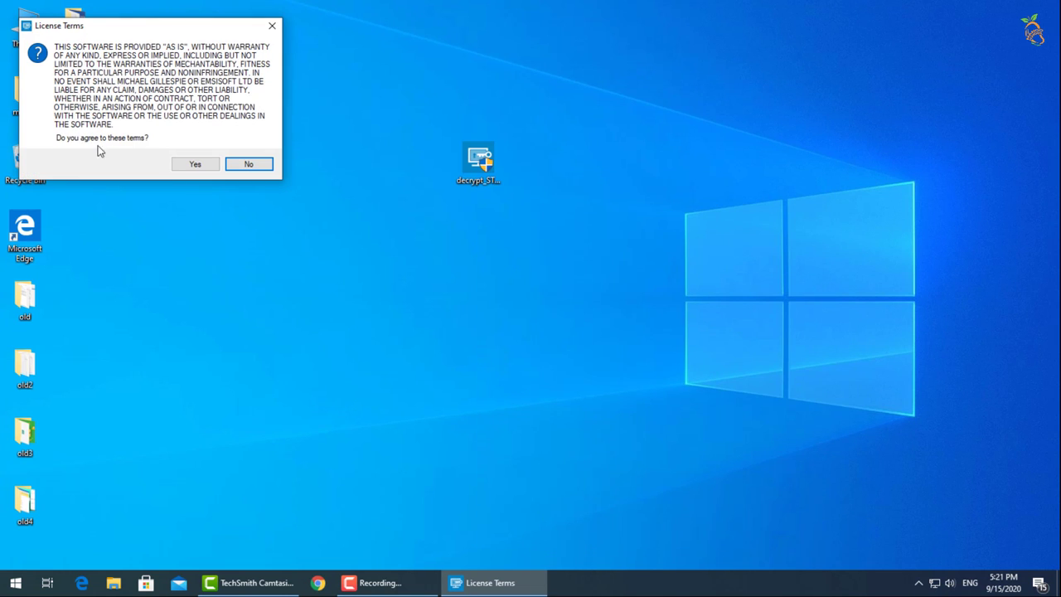
pyautogui.click(196, 164)
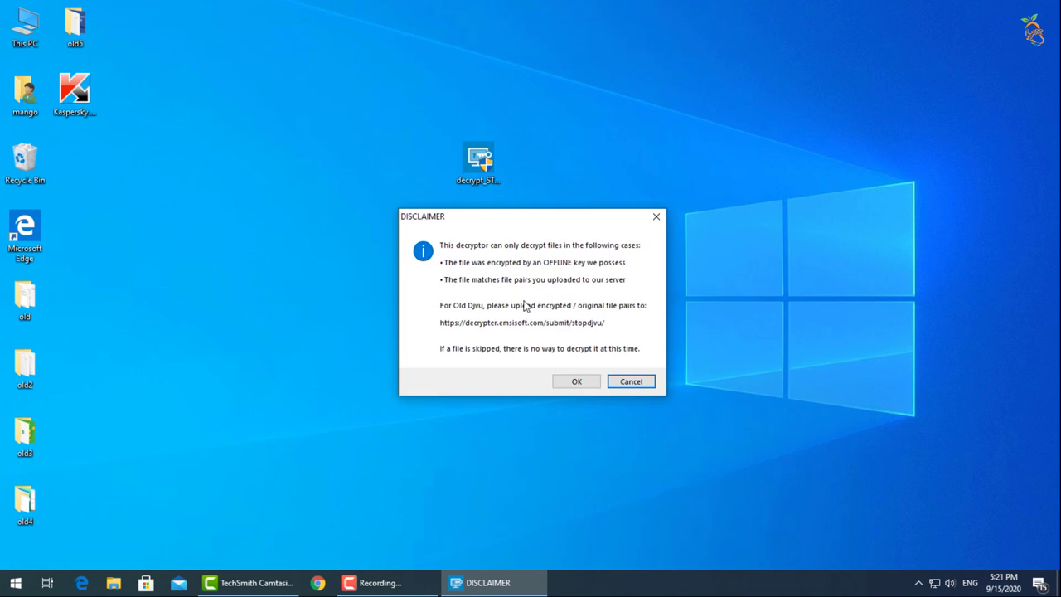
pyautogui.click(576, 383)
# - Replace all listed drives with the C:\encrypted folder as the decryption target
pyautogui.click(61, 174)
pyautogui.keyDown('shift'); pyautogui.click(62, 140); pyautogui.keyUp('shift')
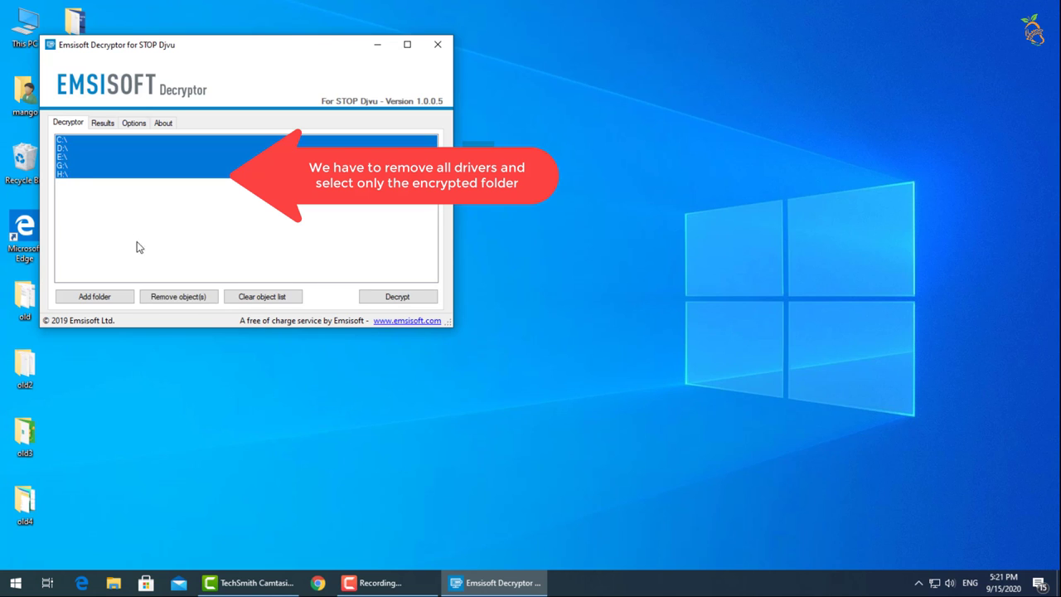
pyautogui.click(177, 299)
pyautogui.click(94, 296)
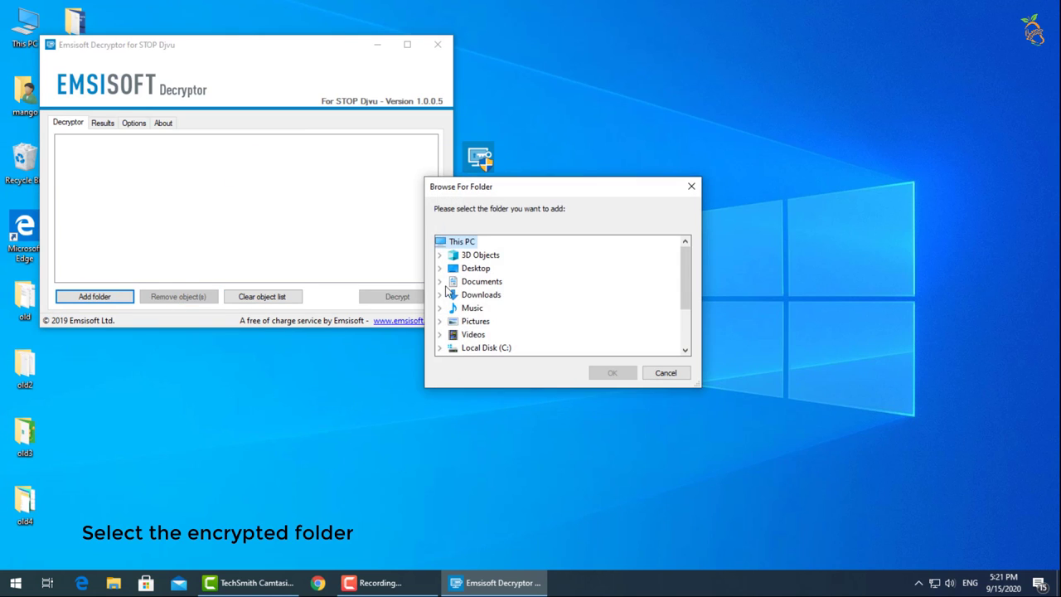
pyautogui.scroll(-3, 530, 313)
pyautogui.doubleClick(505, 311)
pyautogui.click(492, 294)
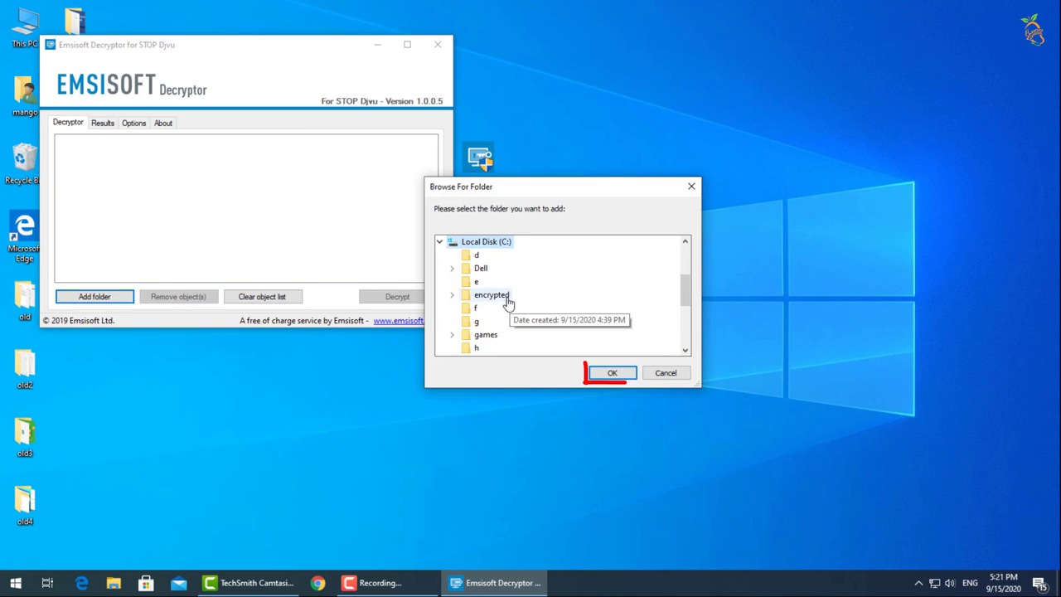
pyautogui.click(611, 372)
# - Open C:\encrypted\New folder beside the decryptor and start decrypting
pyautogui.doubleClick(25, 34)
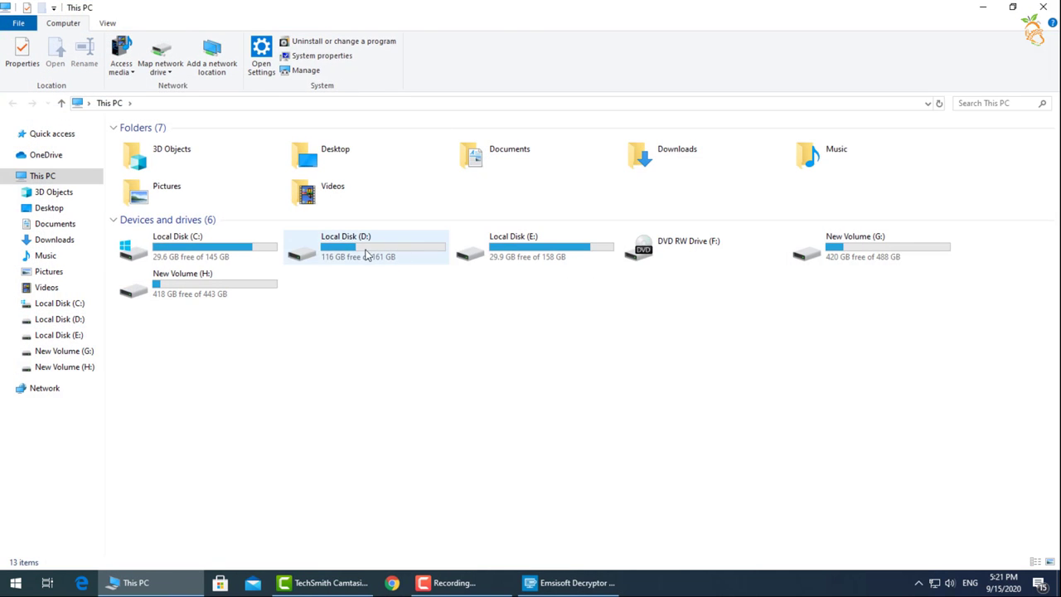
pyautogui.doubleClick(176, 236)
pyautogui.doubleClick(148, 184)
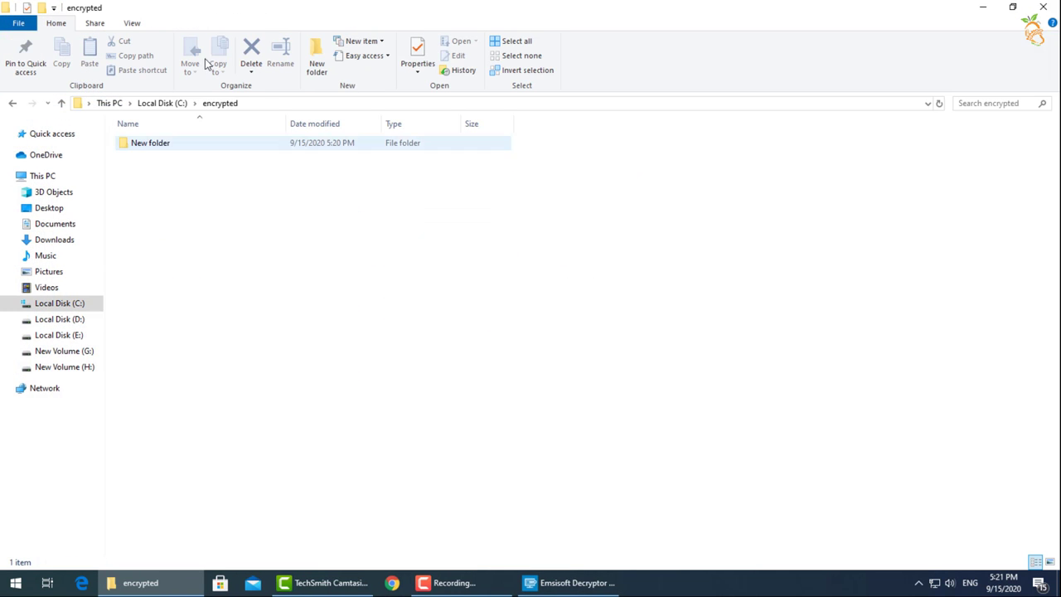
pyautogui.doubleClick(166, 142)
pyautogui.doubleClick(213, 5)
pyautogui.scroll(-4, 734, 330)
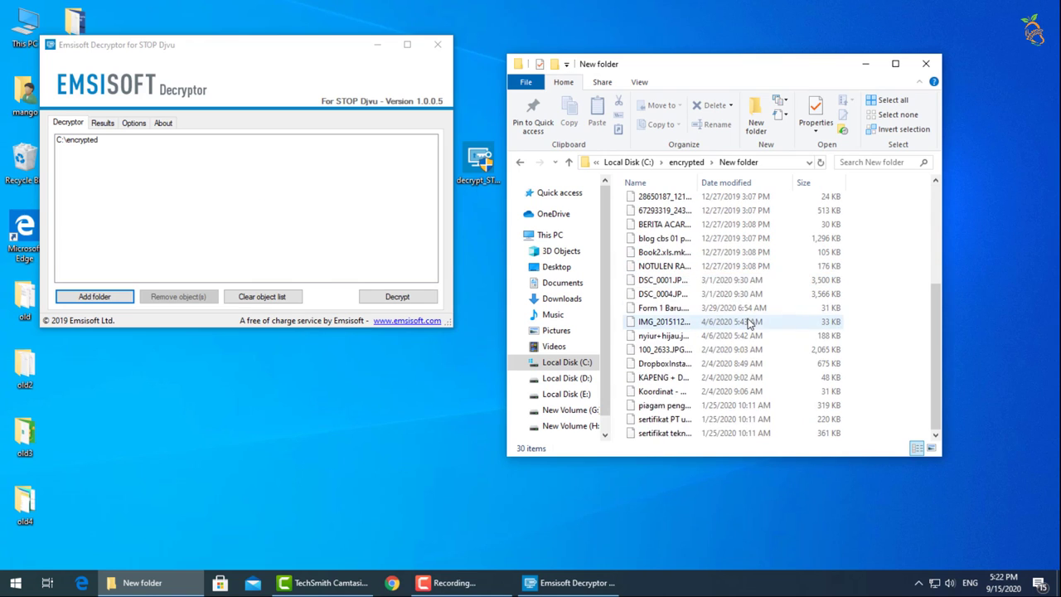
pyautogui.scroll(5, 746, 325)
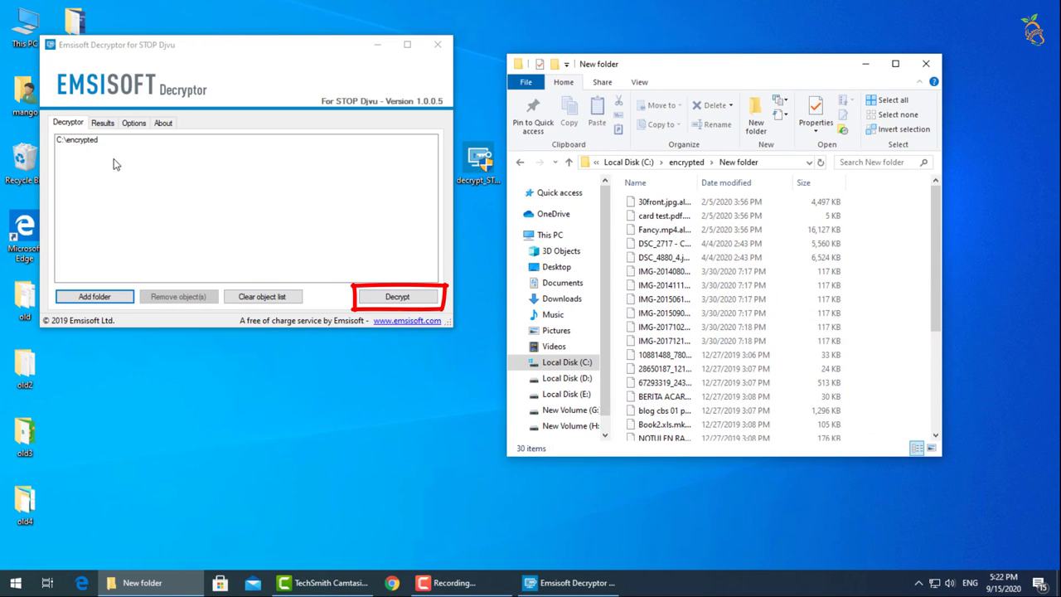
pyautogui.click(397, 295)
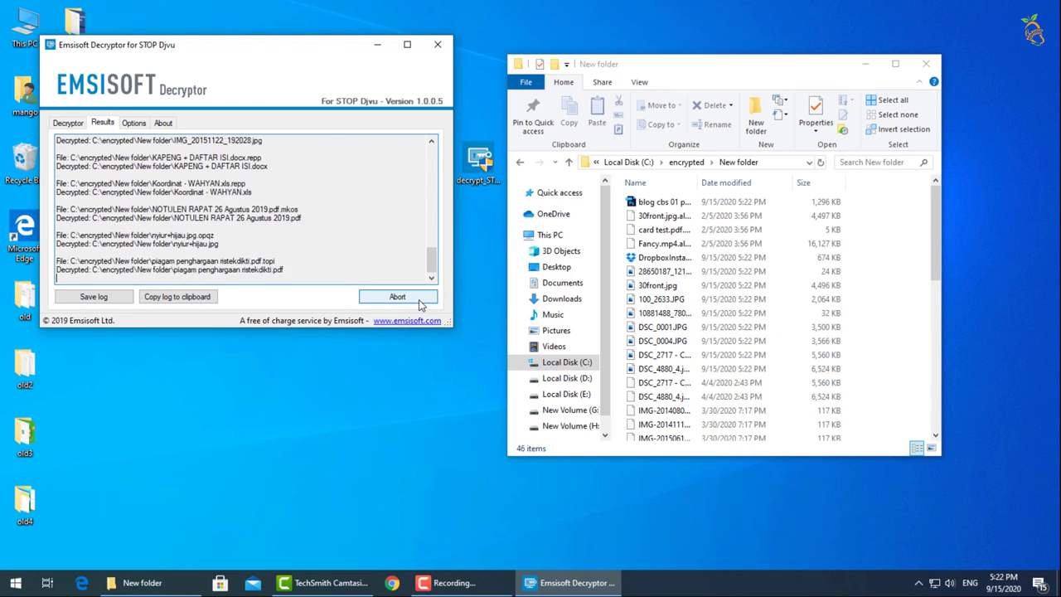
pyautogui.click(671, 285)
pyautogui.scroll(-4, 673, 332)
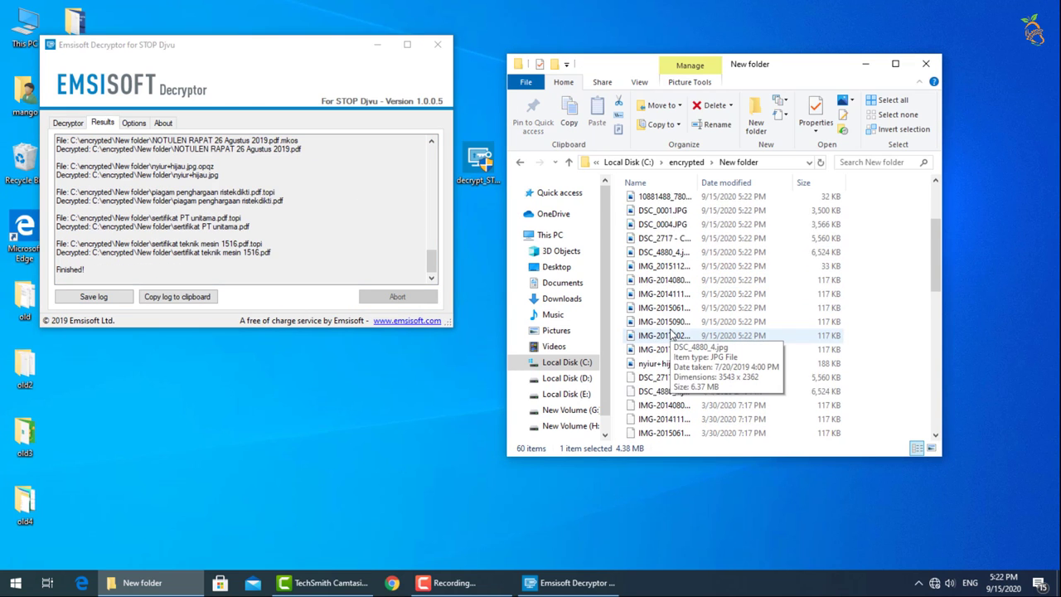
pyautogui.scroll(4, 673, 331)
pyautogui.scroll(-9, 668, 290)
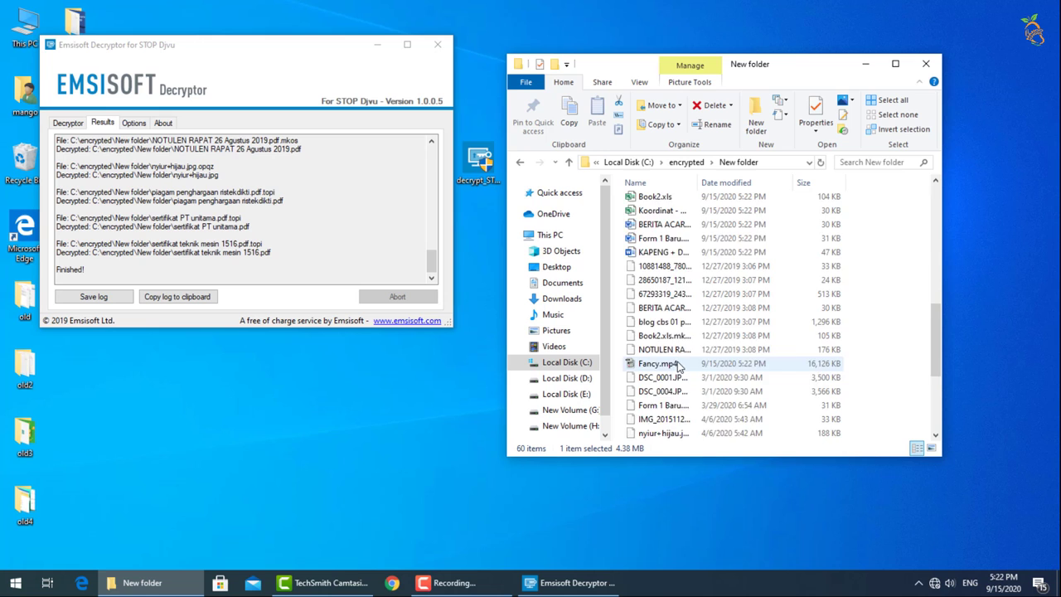
pyautogui.scroll(-5, 663, 315)
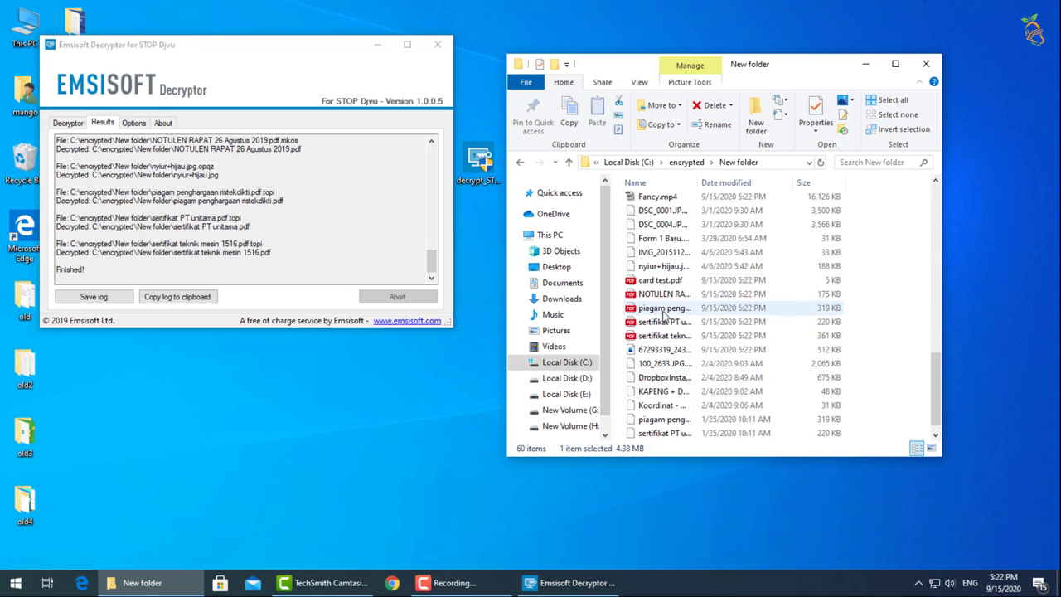
pyautogui.scroll(12, 663, 339)
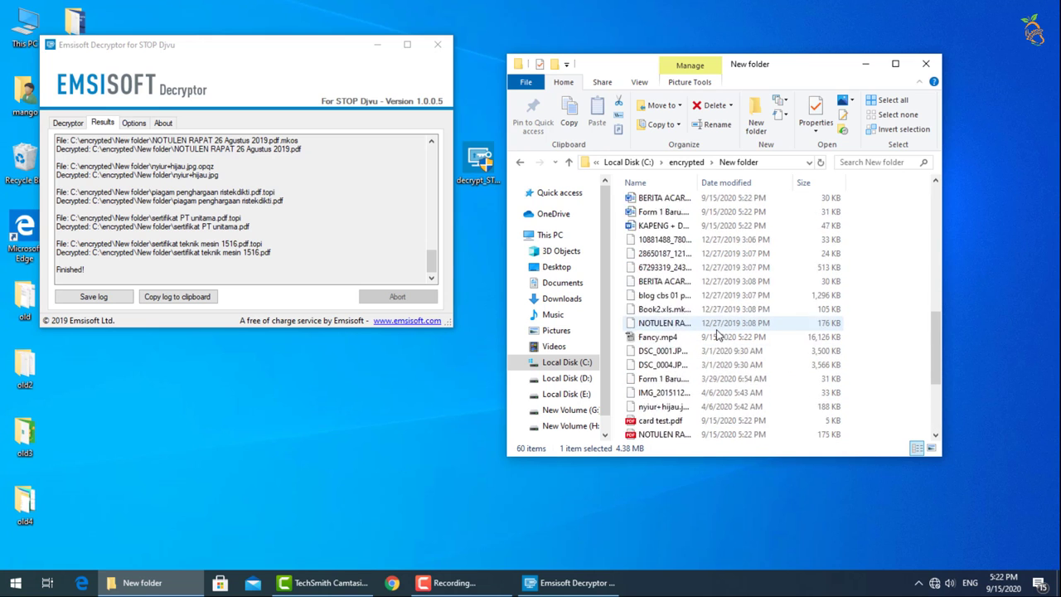
pyautogui.scroll(2, 668, 282)
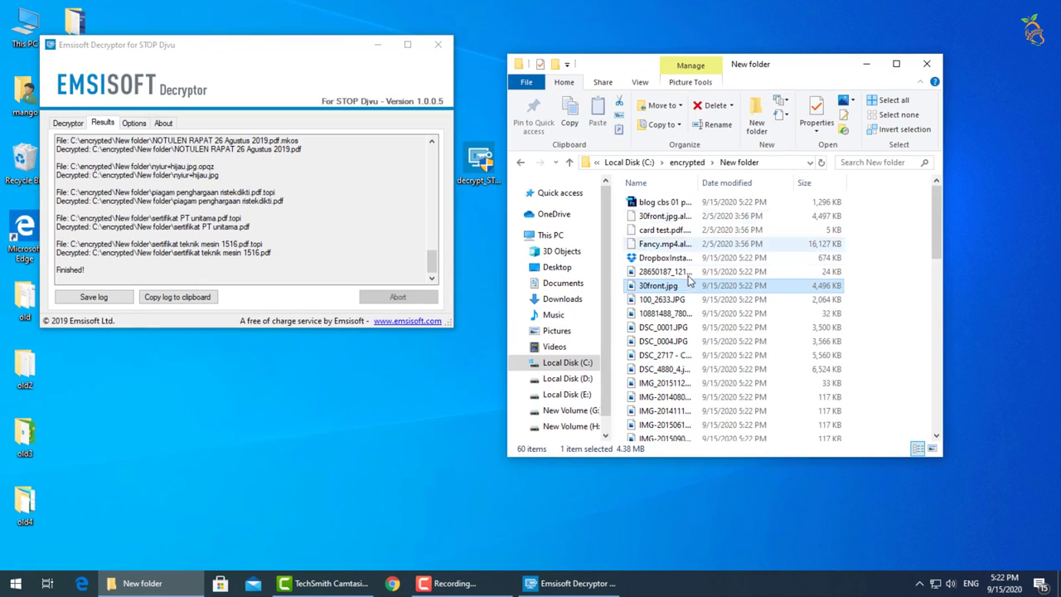
pyautogui.doubleClick(664, 272)
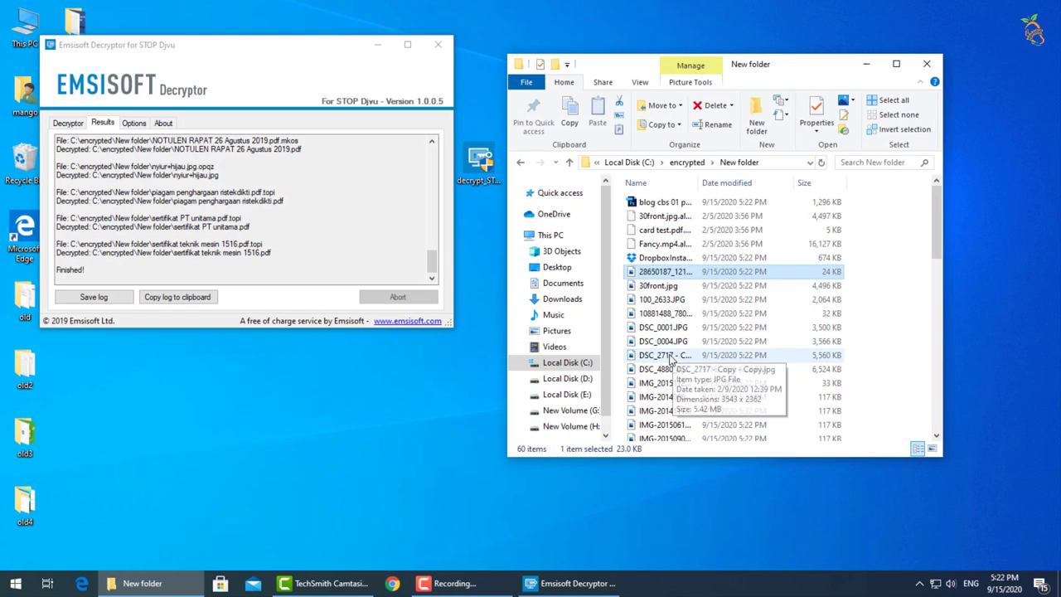
pyautogui.scroll(-1, 655, 344)
pyautogui.scroll(-1, 655, 343)
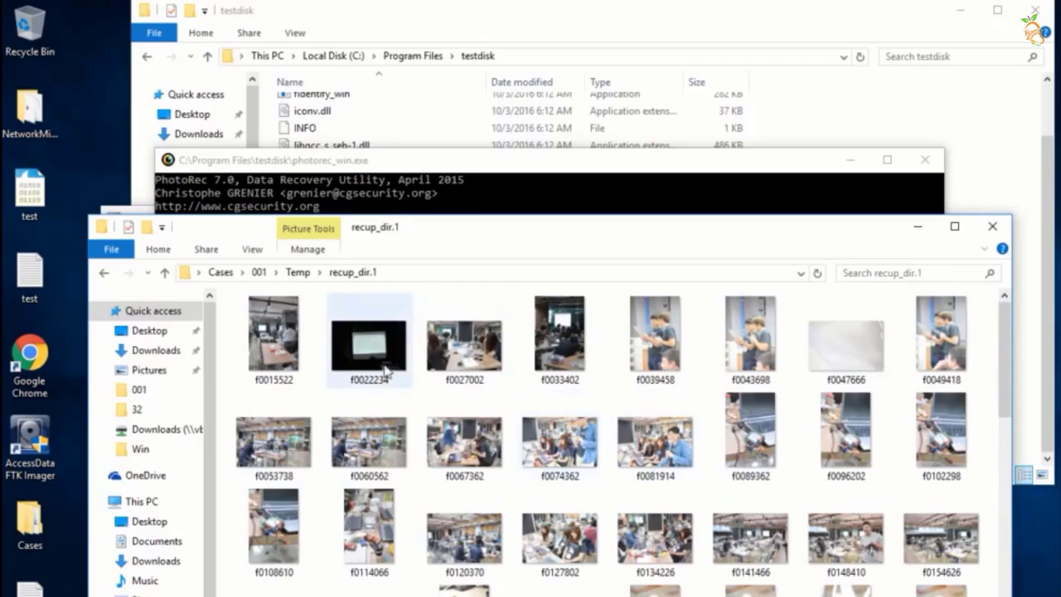
# - Switch to Explorer and open recup_dir.1 to browse PhotoRec's recovered files
pyautogui.hotkey('alt', 'Tab')
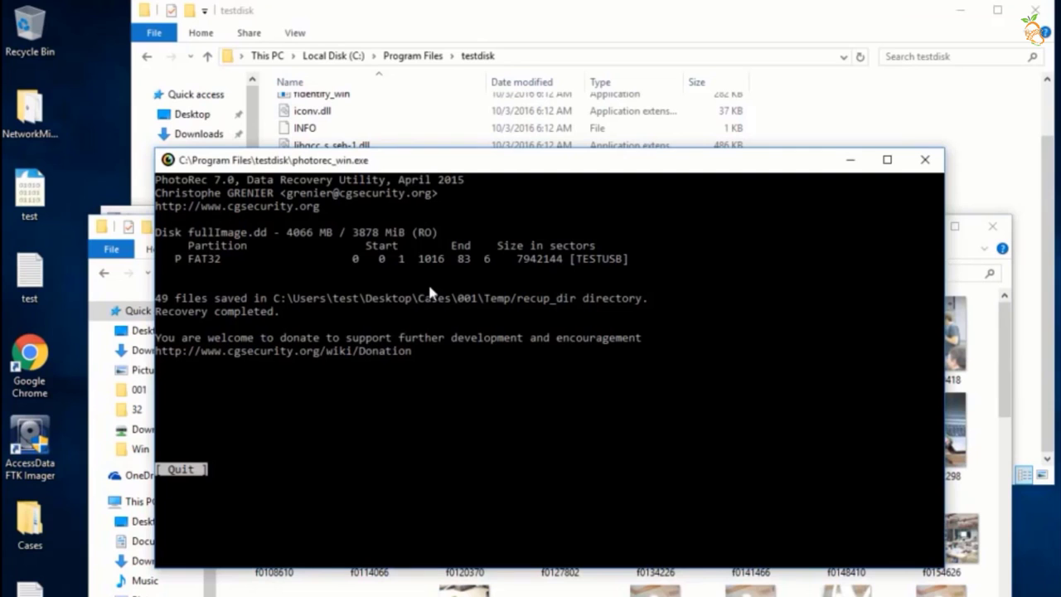
pyautogui.hotkey('alt', 'Tab')
pyautogui.click(297, 271)
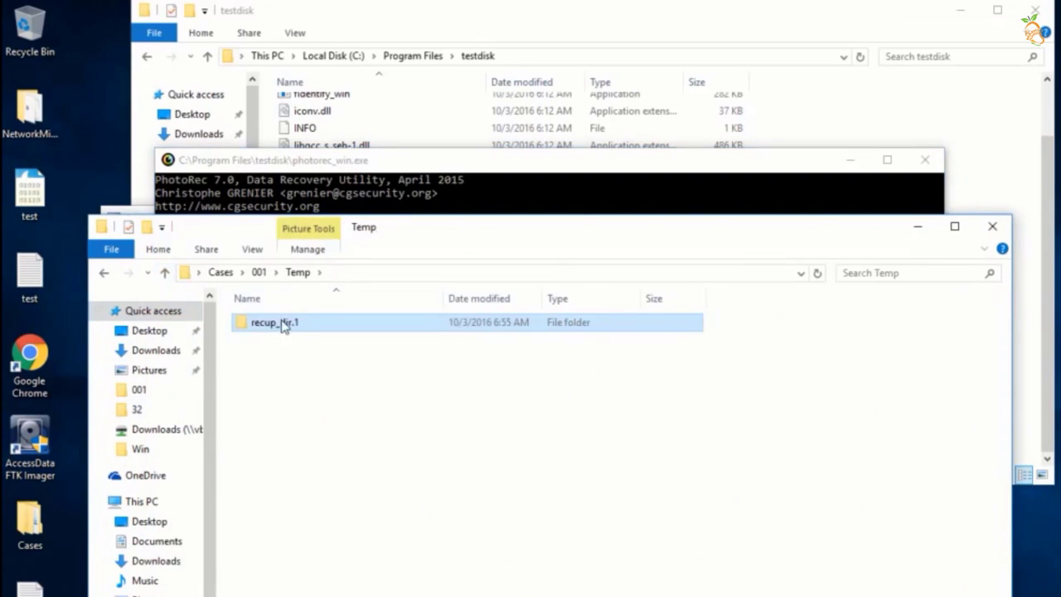
pyautogui.doubleClick(285, 322)
pyautogui.scroll(-5, 605, 439)
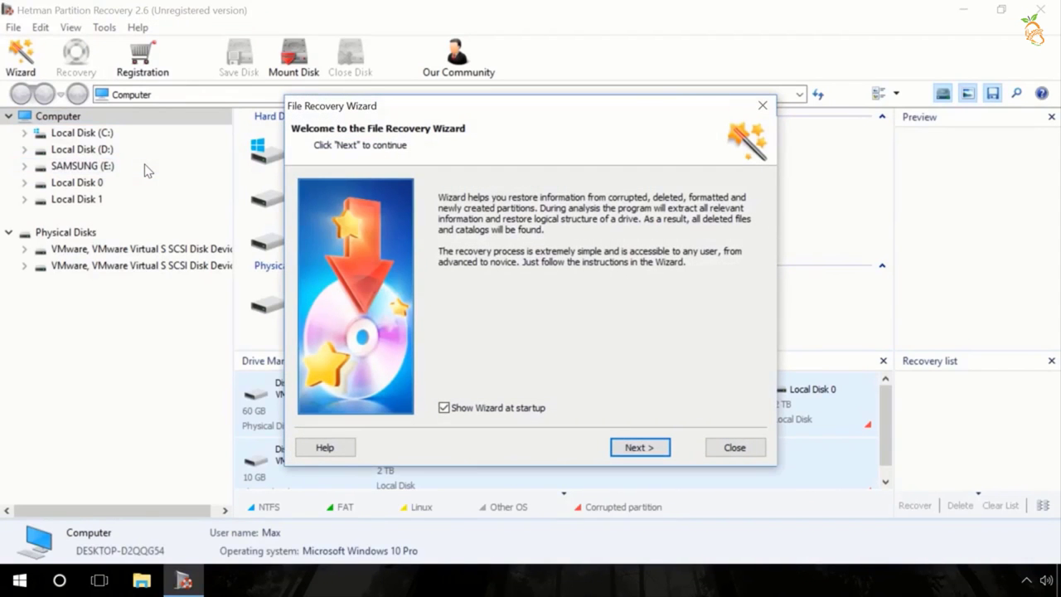
# - Dismiss the wizard and run a fast scan on the SAMSUNG (E:) disk
pyautogui.click(735, 447)
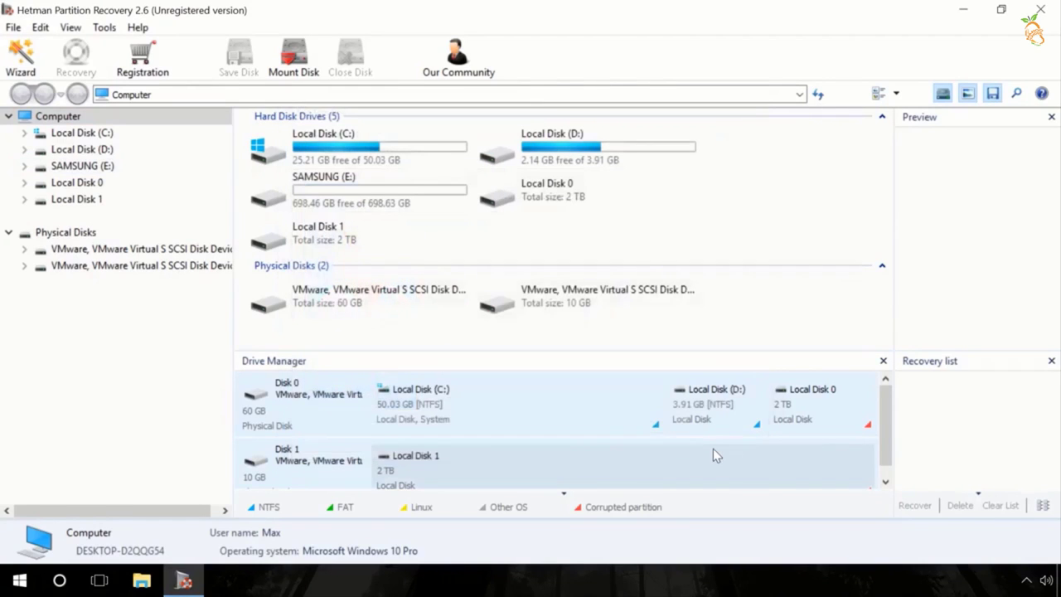
pyautogui.doubleClick(100, 168)
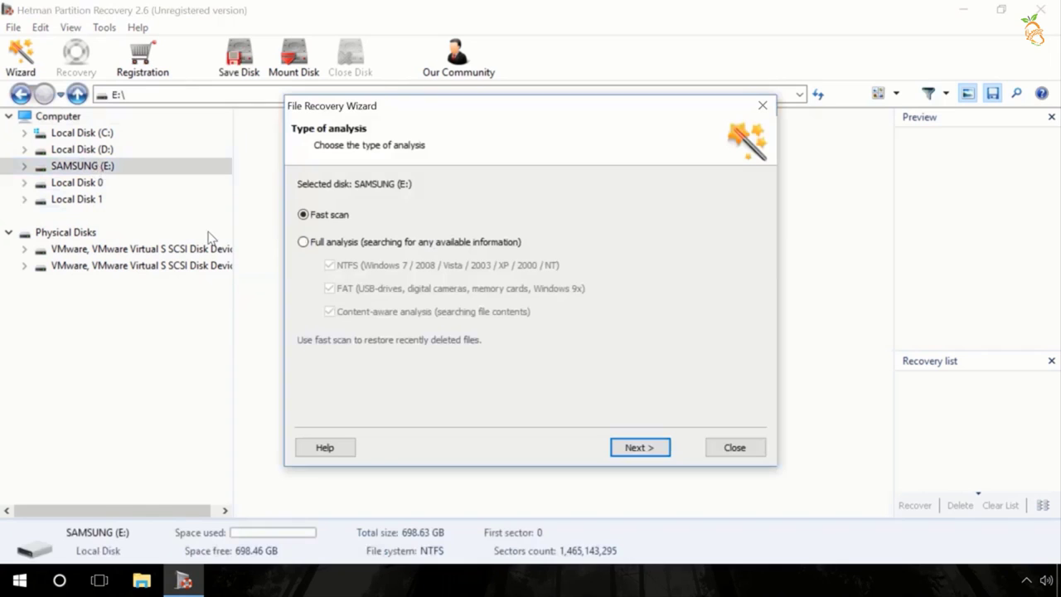
pyautogui.click(627, 448)
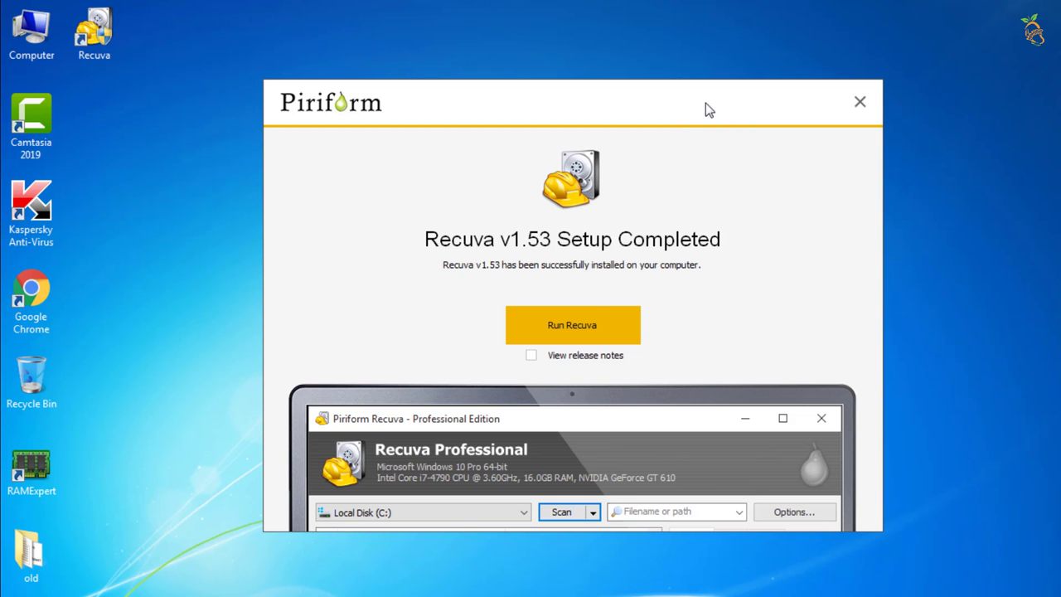
# - Launch Recuva and start a search of all file types in every location
pyautogui.click(582, 320)
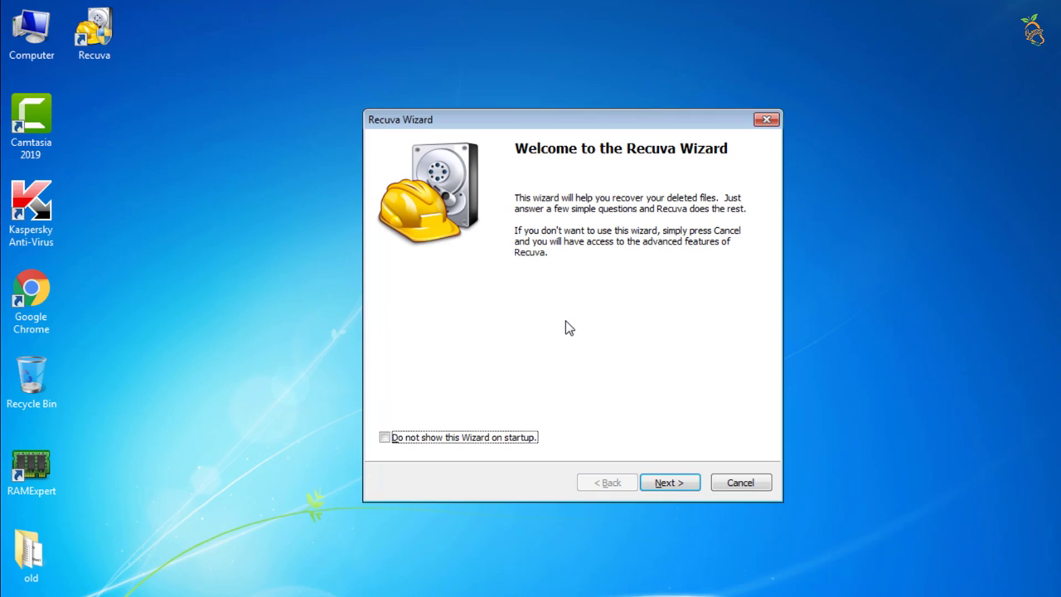
pyautogui.click(670, 484)
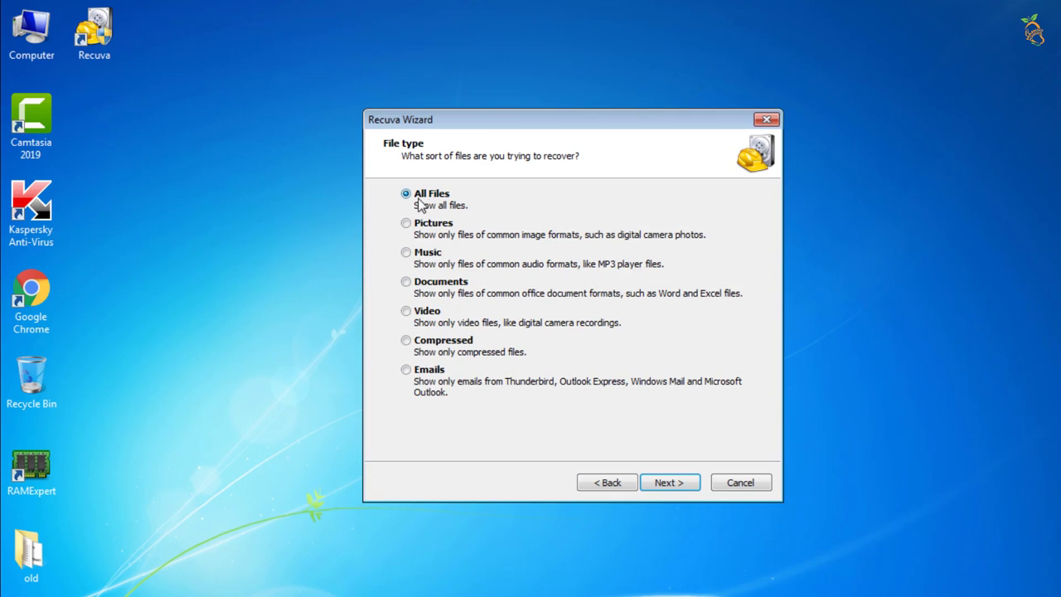
pyautogui.click(673, 487)
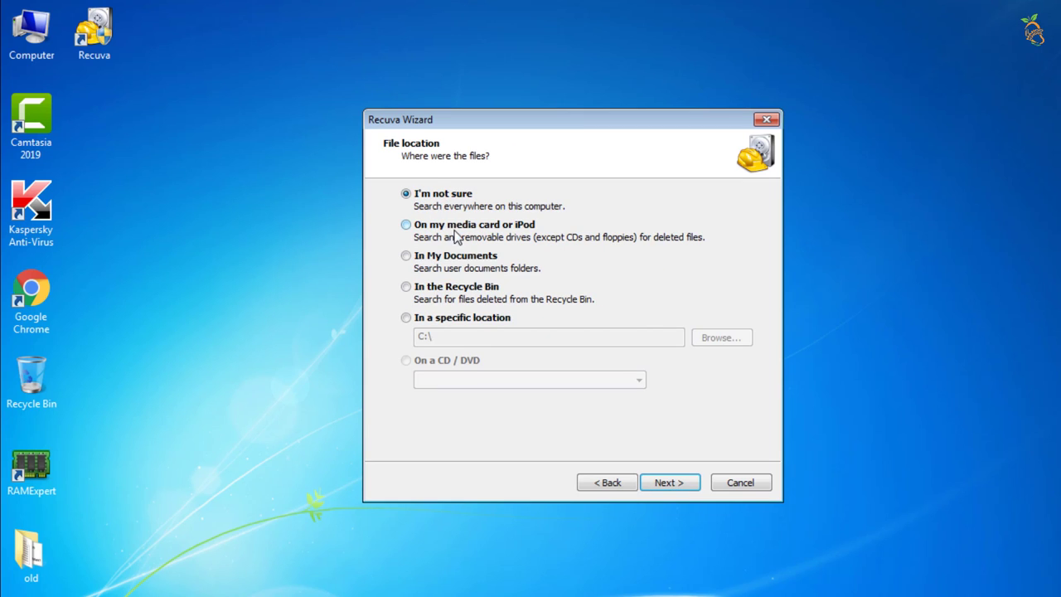
pyautogui.click(463, 318)
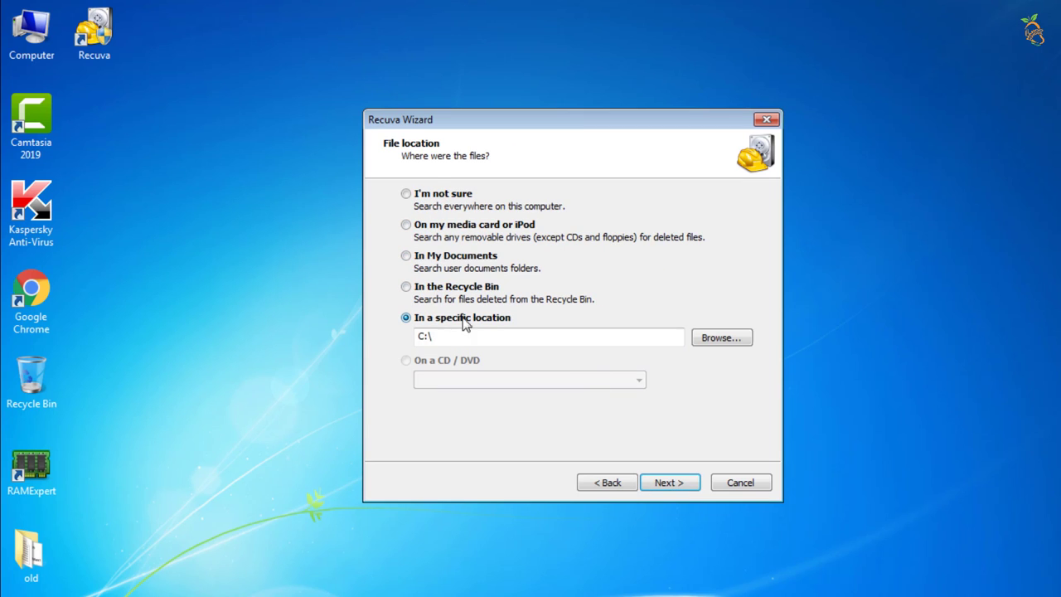
pyautogui.click(446, 202)
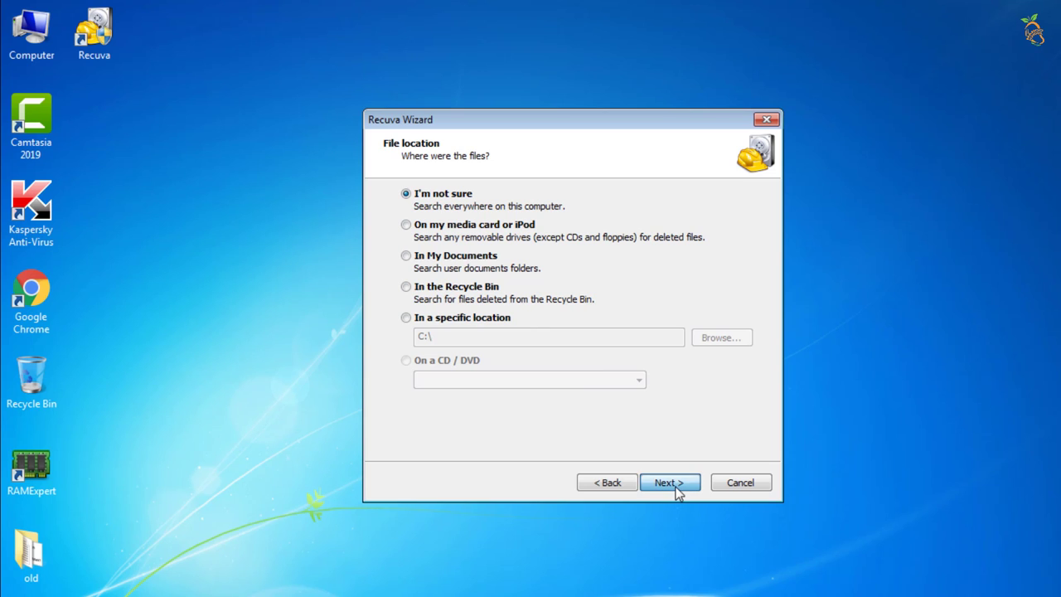
pyautogui.click(669, 482)
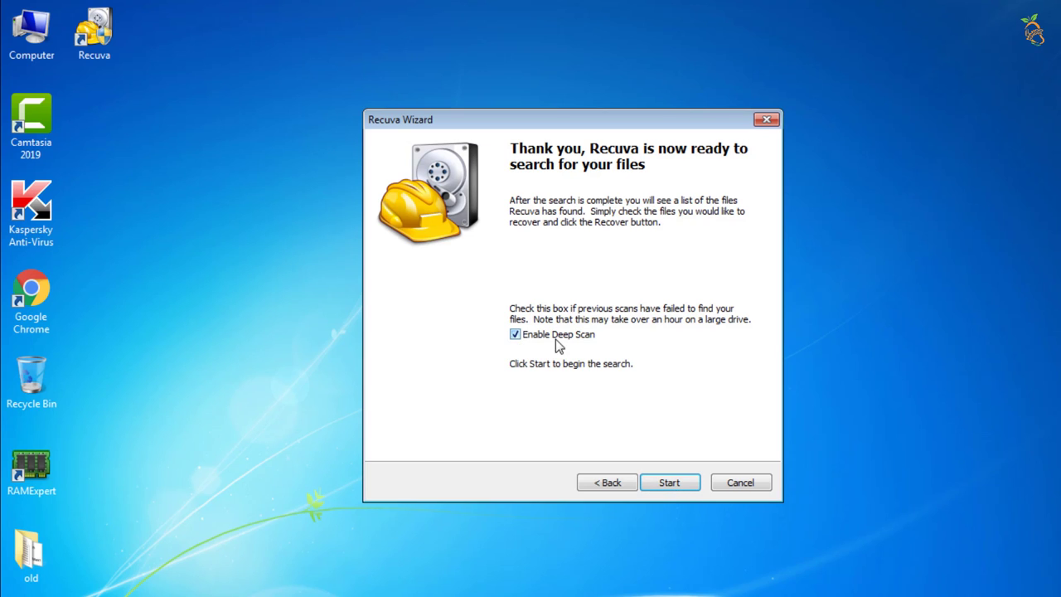
pyautogui.click(670, 482)
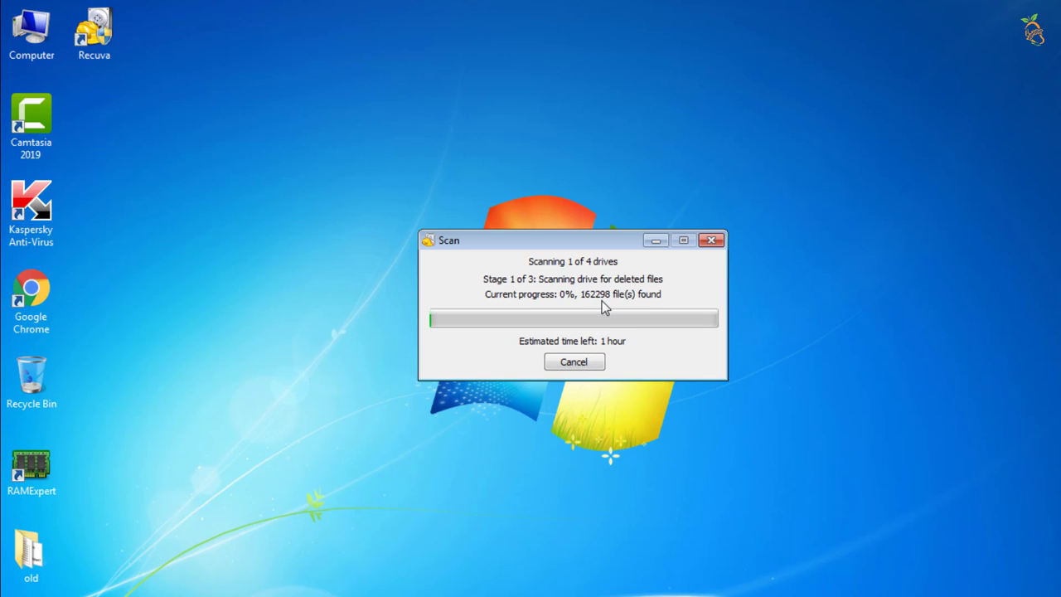
# - Stop the scan, sort found files by modification date, keeping New Volume (F:) selected
pyautogui.click(574, 363)
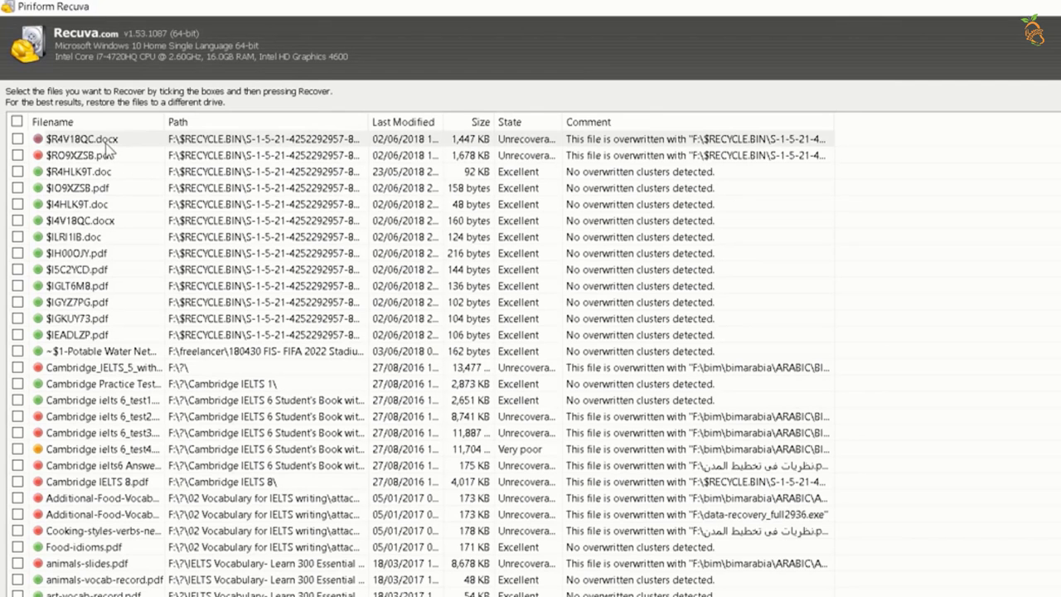
pyautogui.click(17, 121)
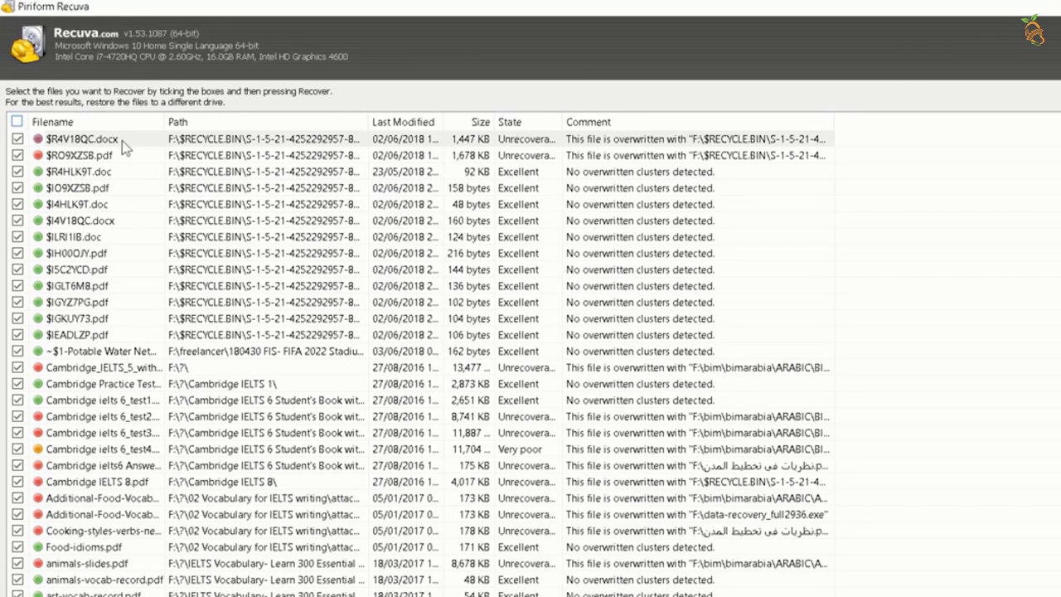
pyautogui.click(405, 122)
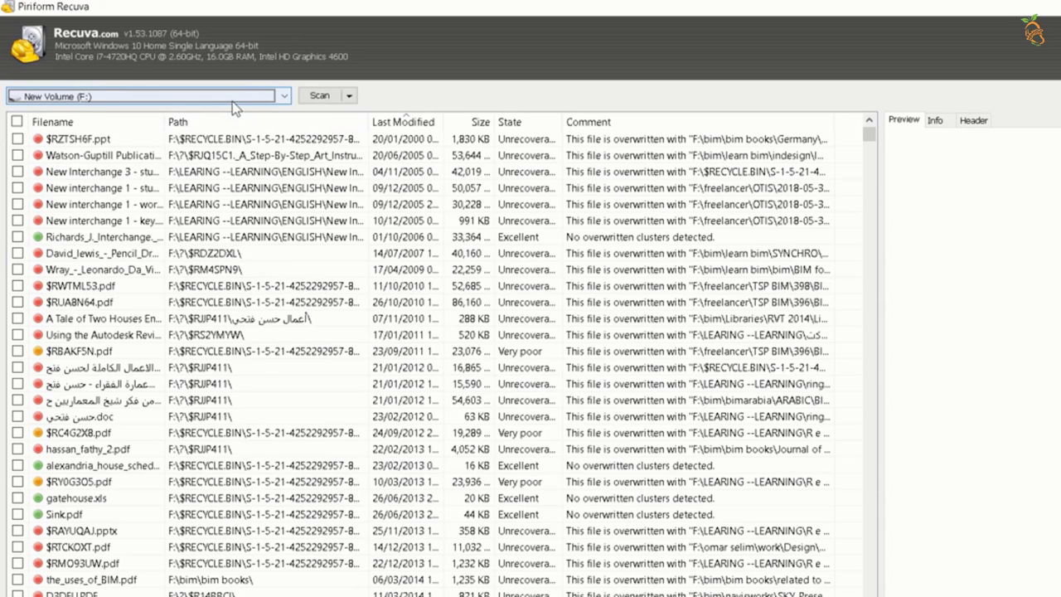
pyautogui.click(232, 97)
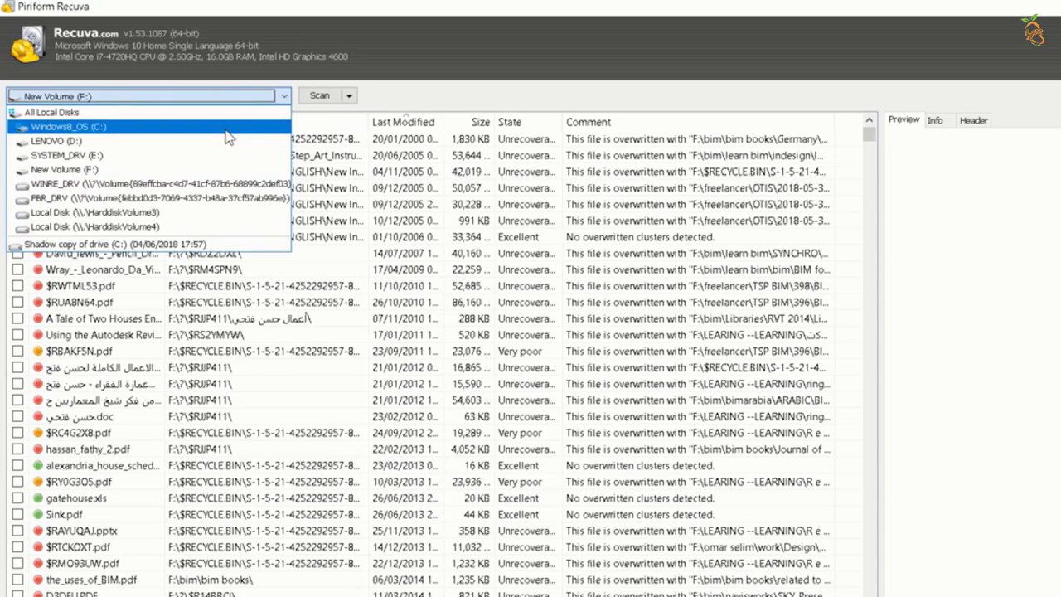
pyautogui.click(1050, 121)
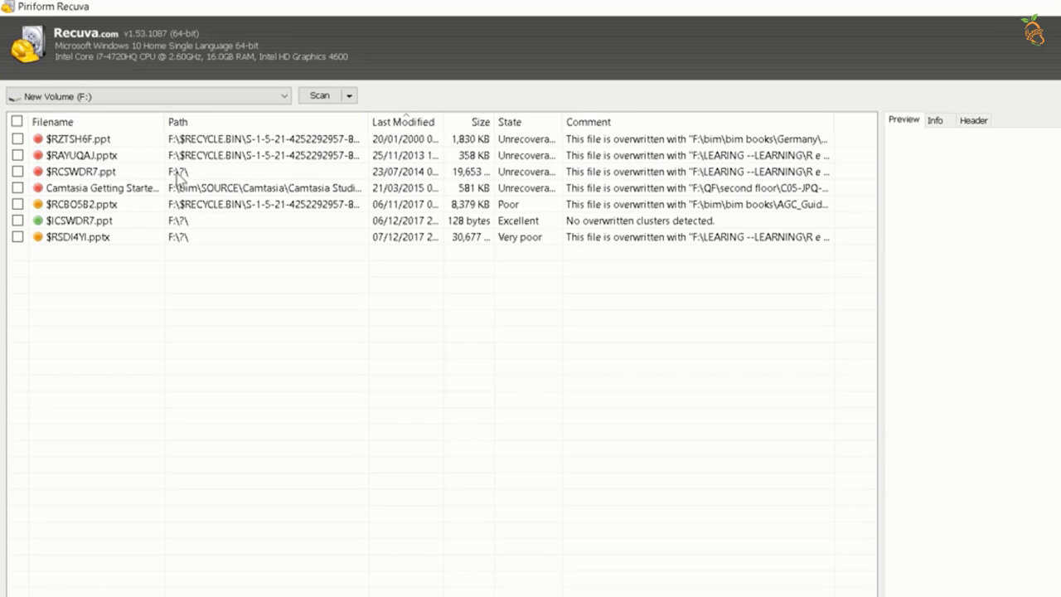
# - Recover the $RZTSH6F.ppt file to the Desktop
pyautogui.click(94, 144)
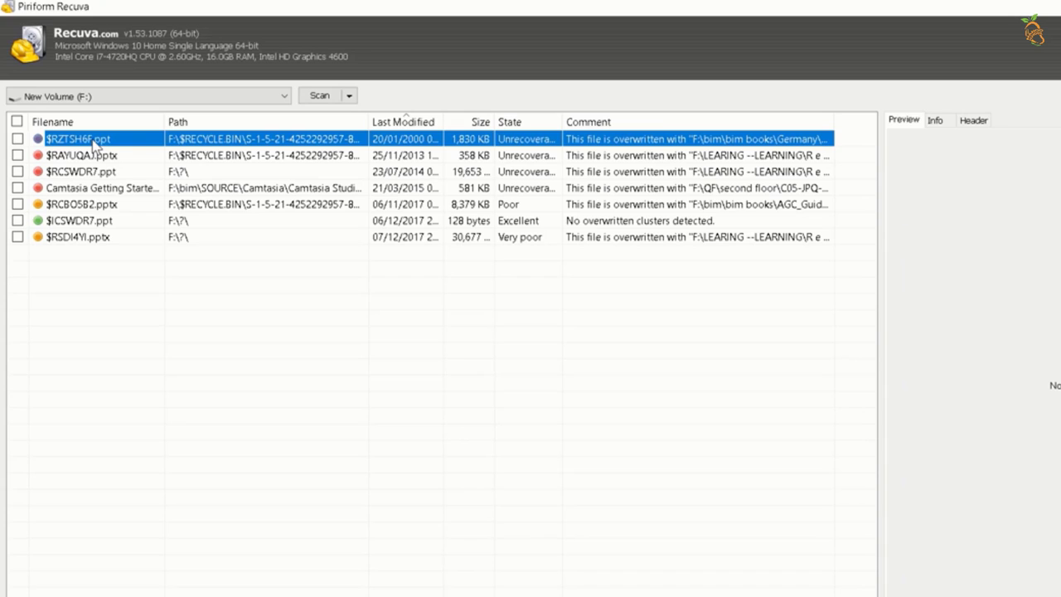
pyautogui.click(17, 139)
pyautogui.rightClick(70, 139)
pyautogui.click(124, 148)
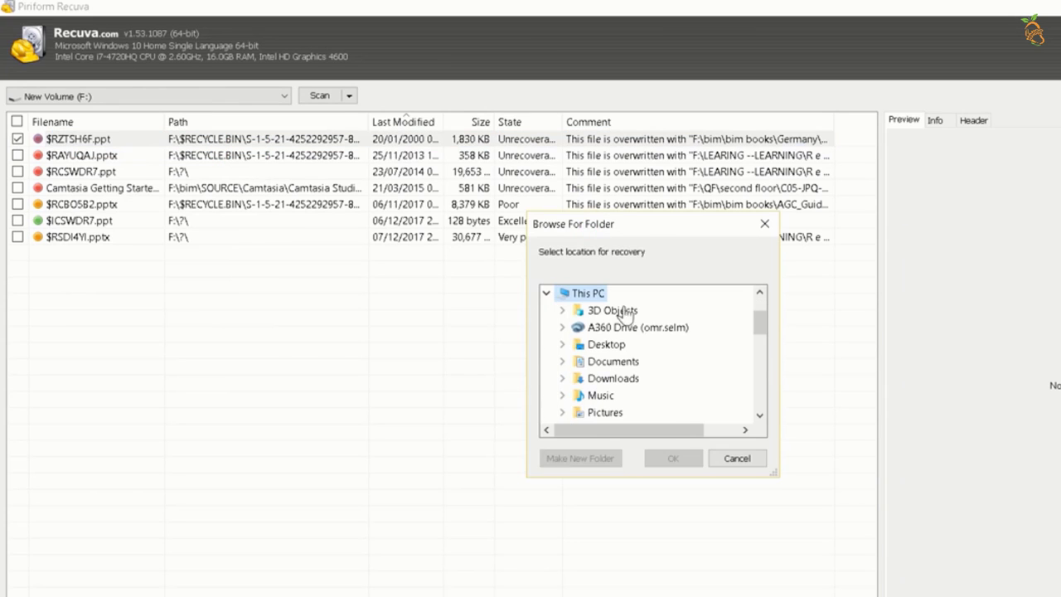
pyautogui.scroll(2, 585, 319)
pyautogui.click(575, 292)
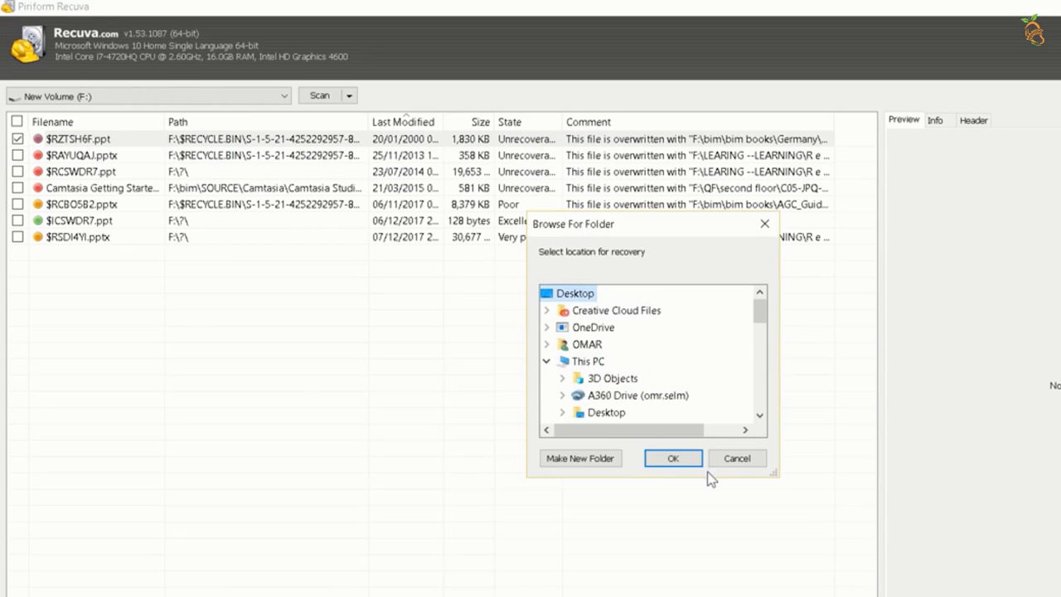
pyautogui.click(674, 458)
pyautogui.click(772, 485)
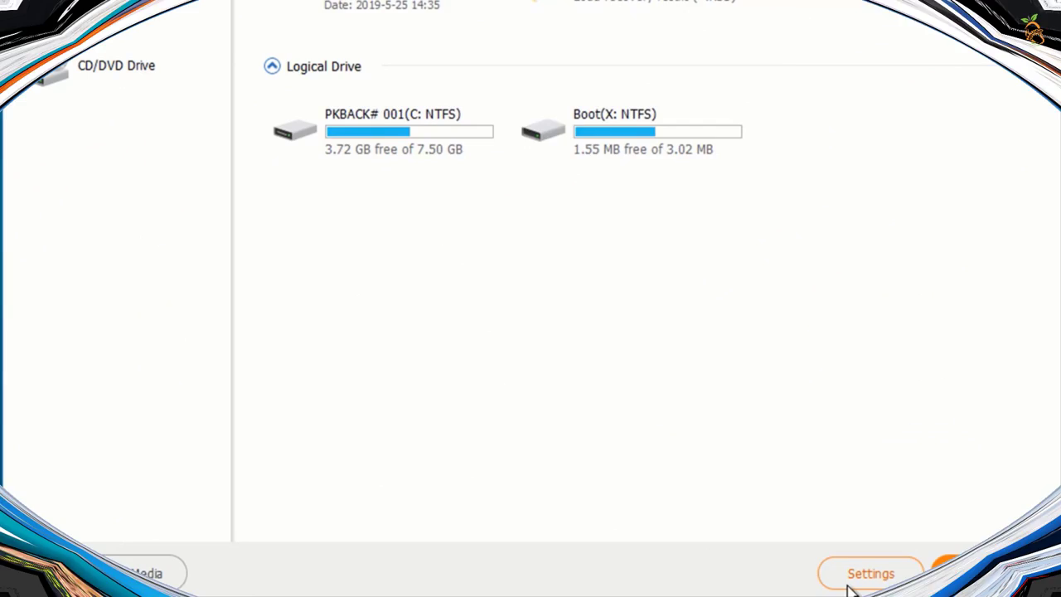
# - Accept the file-type scan settings and scan the C: drive
pyautogui.click(850, 584)
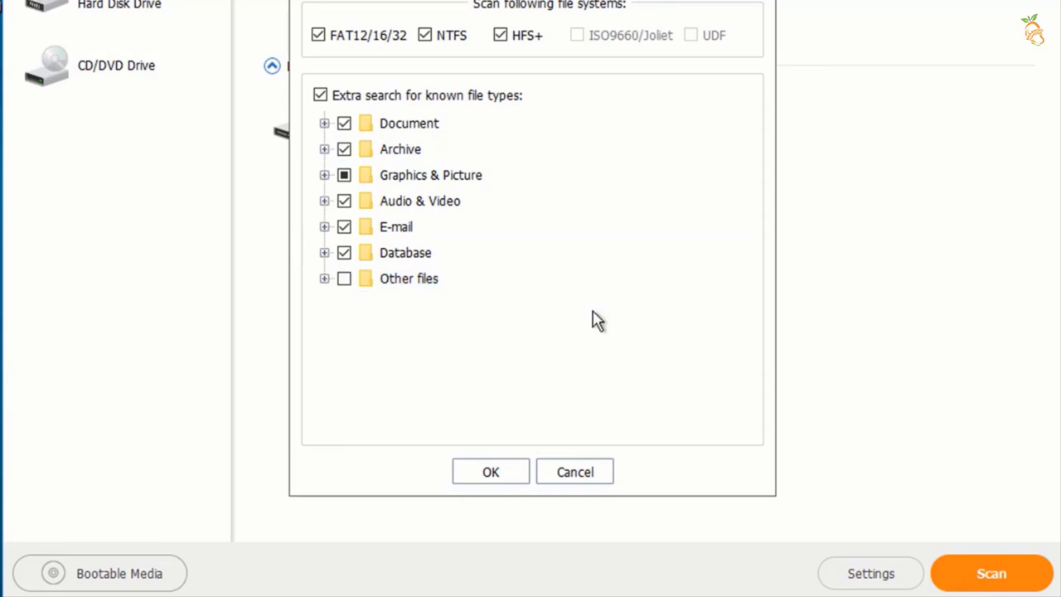
pyautogui.click(484, 473)
pyautogui.click(463, 104)
pyautogui.click(1003, 572)
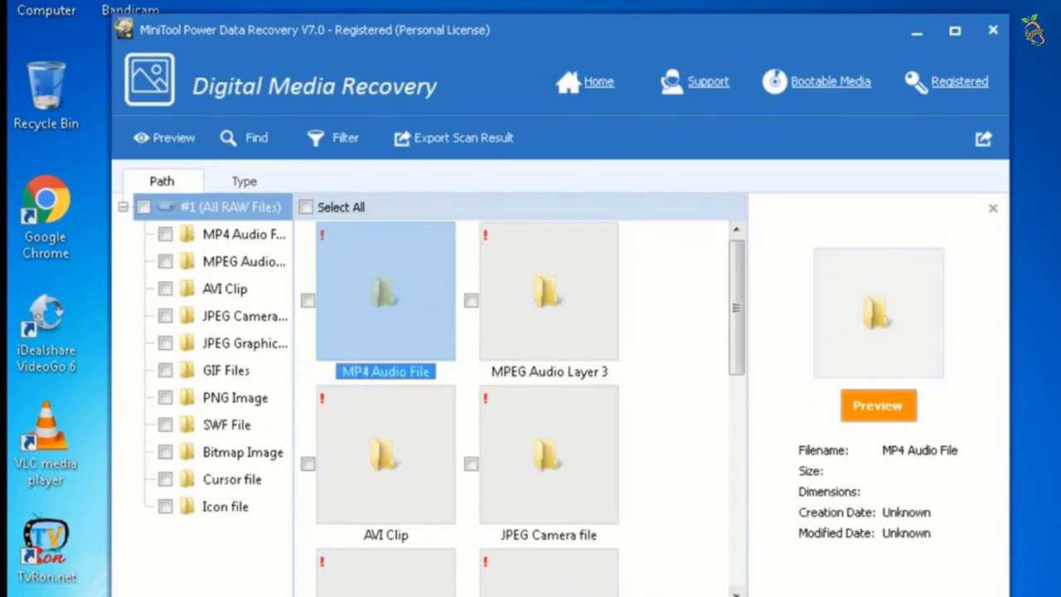
# - Browse the MP3, AVI, JPEG, GIF, bitmap and icon categories, previewing file43.jpg and file42.jpg
pyautogui.scroll(-5, 521, 406)
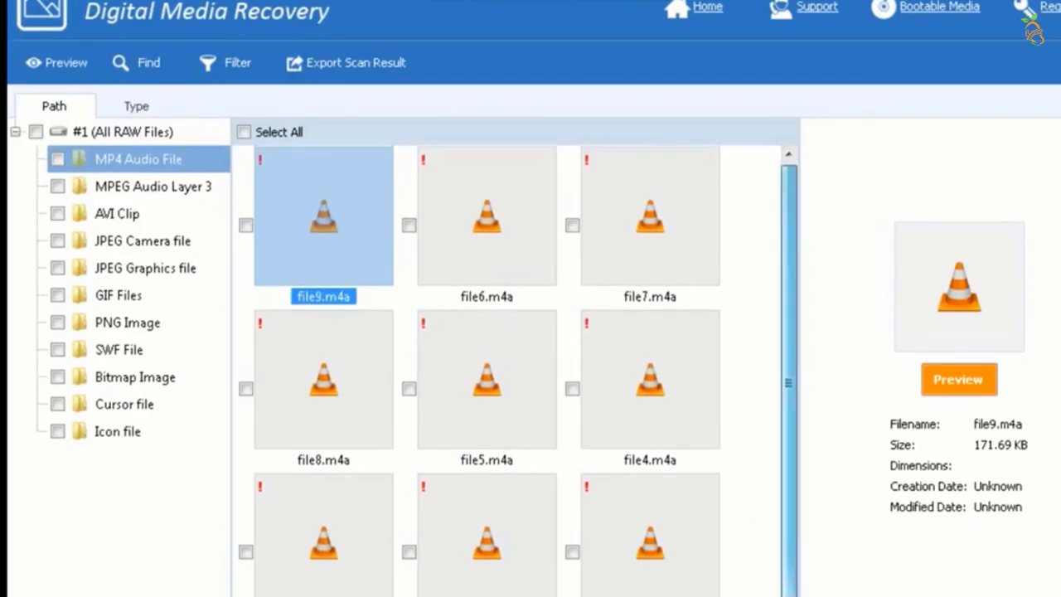
pyautogui.click(649, 215)
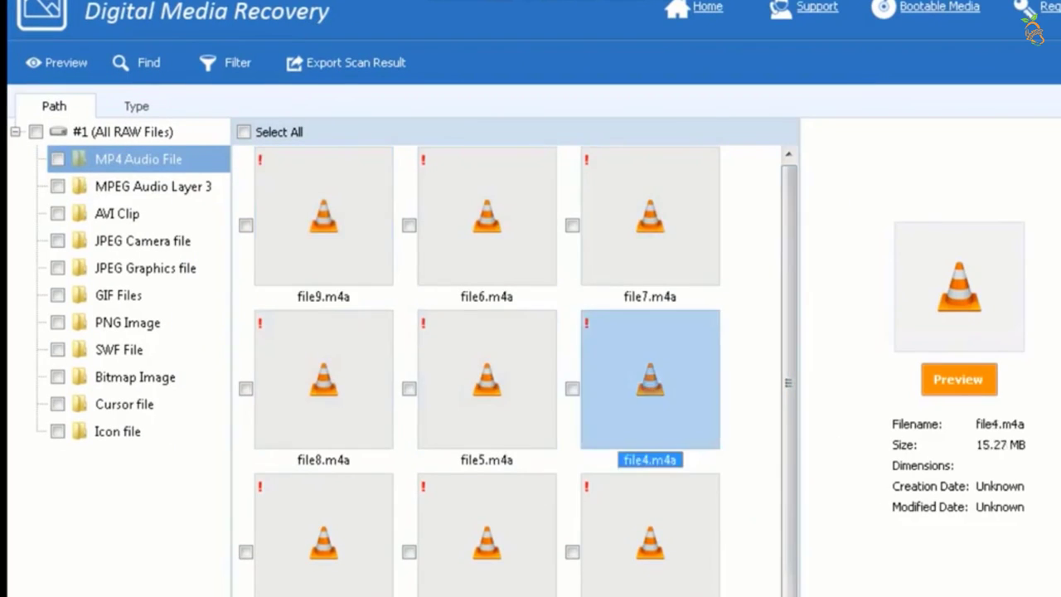
pyautogui.click(153, 187)
pyautogui.click(117, 213)
pyautogui.click(142, 240)
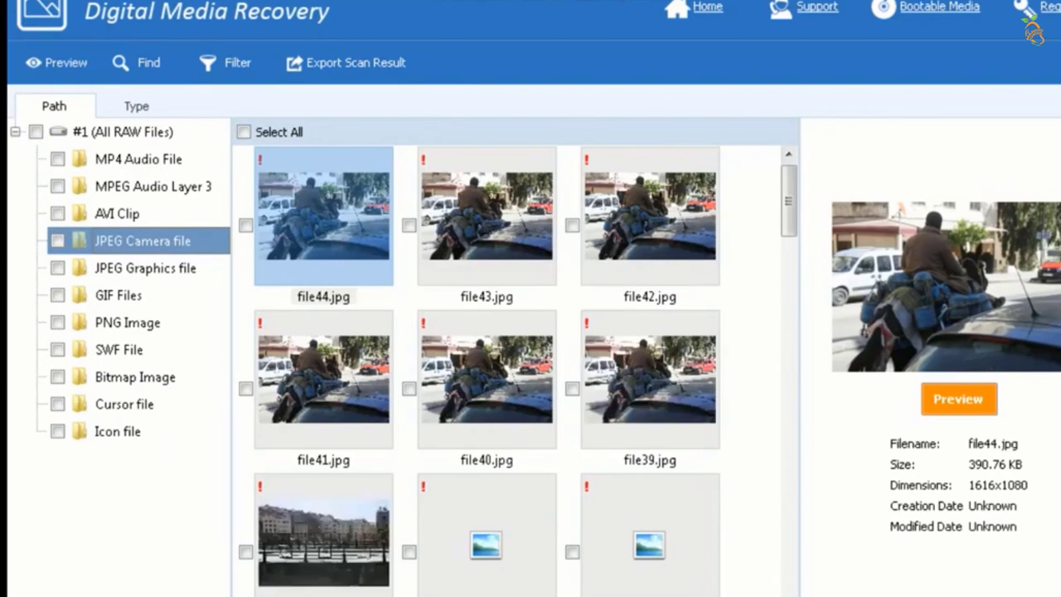
pyautogui.click(487, 215)
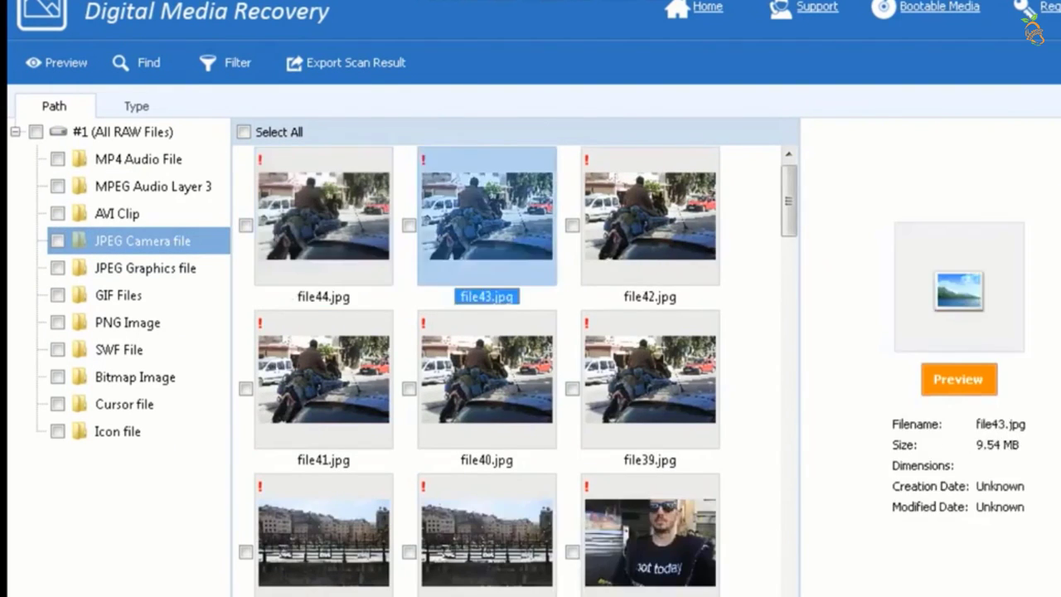
pyautogui.click(650, 215)
pyautogui.press('Down')
pyautogui.press('Down')
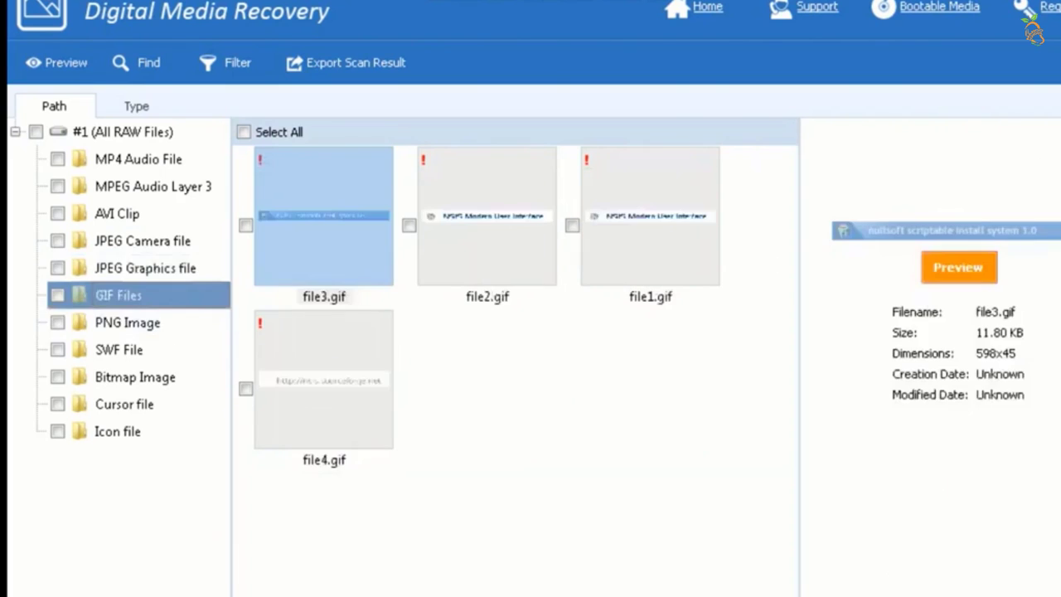
pyautogui.press('Down')
pyautogui.press('Down')
pyautogui.press('Down')
pyautogui.press('Down')
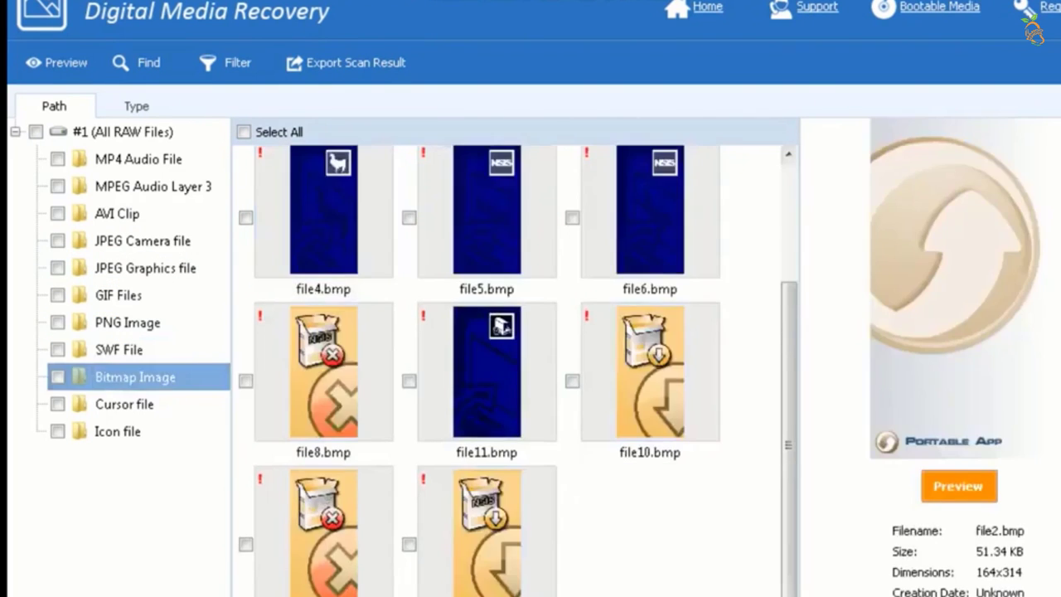
pyautogui.press('Down')
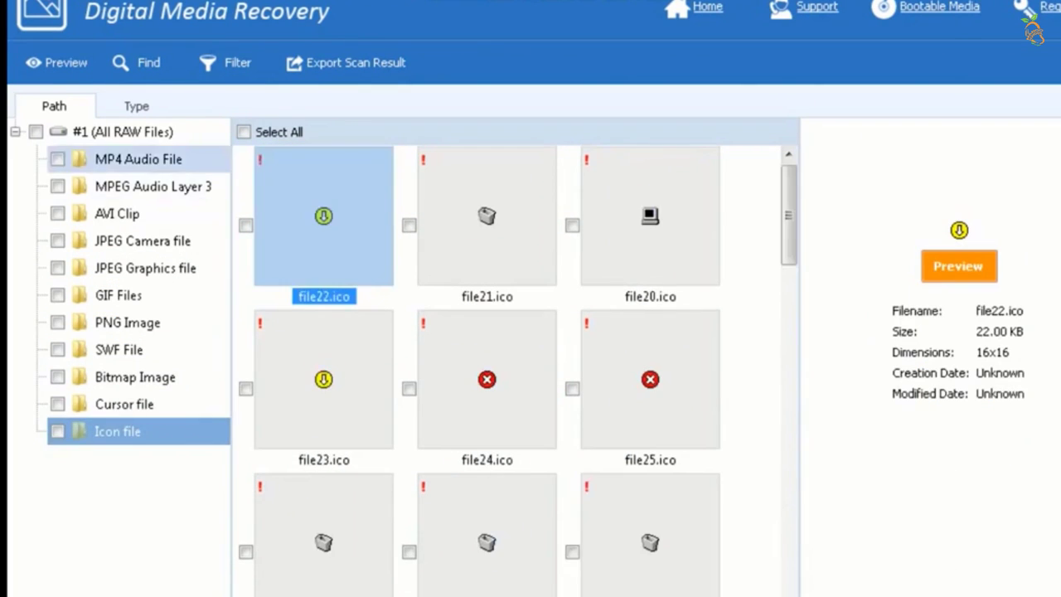
pyautogui.click(143, 240)
pyautogui.press('Down')
pyautogui.press('Down')
pyautogui.press('Down')
pyautogui.press('Down')
pyautogui.press('Down')
pyautogui.press('Down')
pyautogui.press('Down')
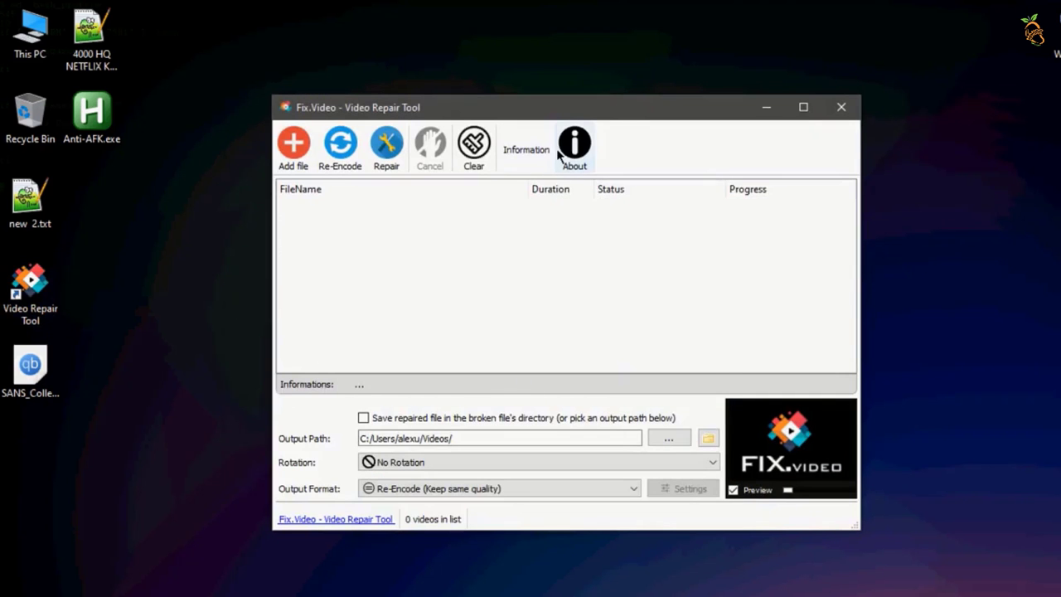
# - Load the corrupted 5_6298794900812988649.MOV video into Fix.Video
pyautogui.click(572, 149)
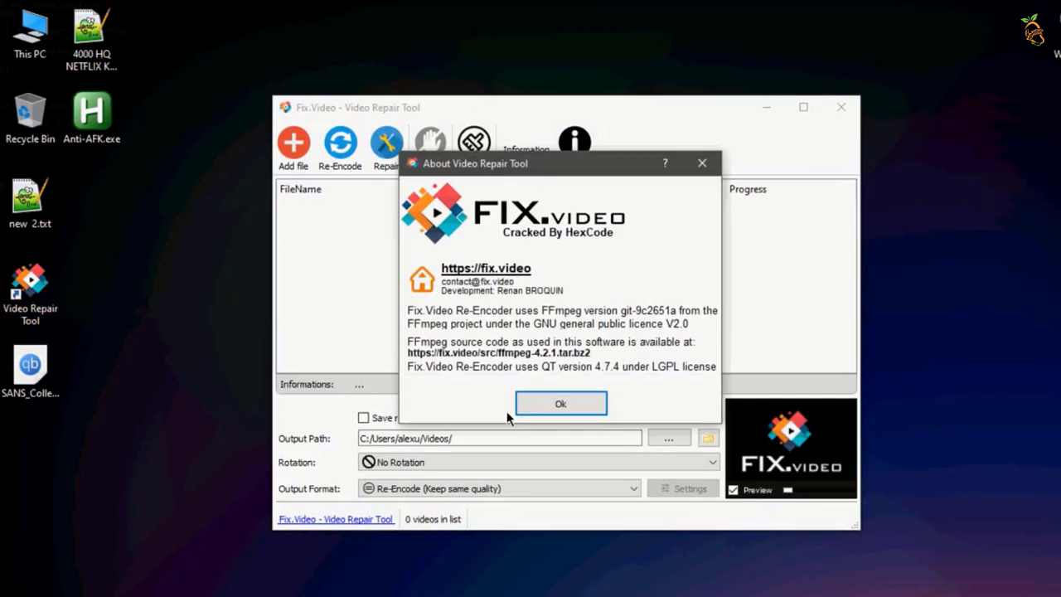
pyautogui.click(560, 405)
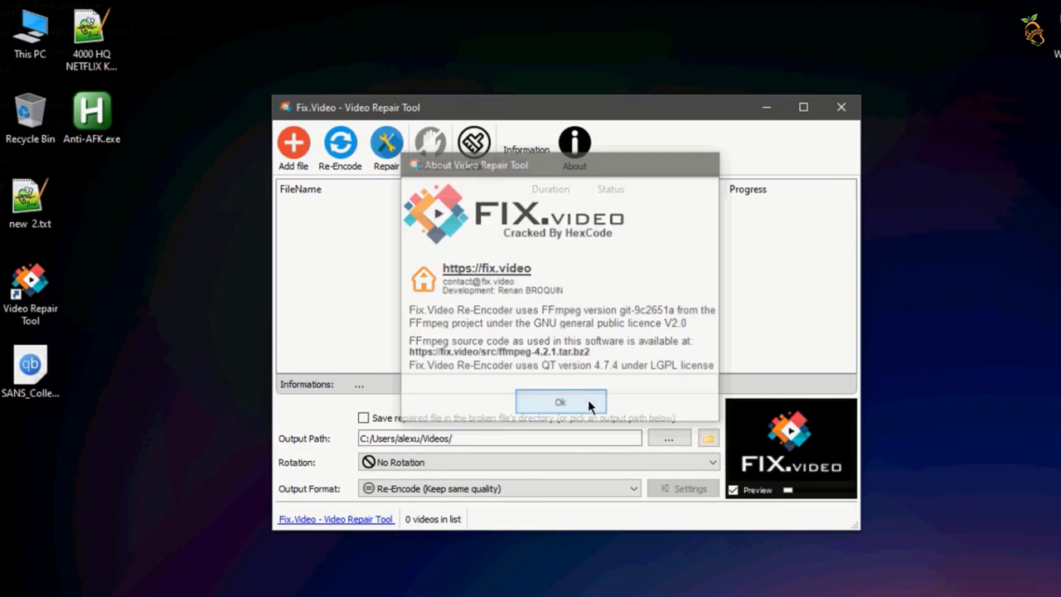
pyautogui.click(295, 144)
pyautogui.doubleClick(453, 262)
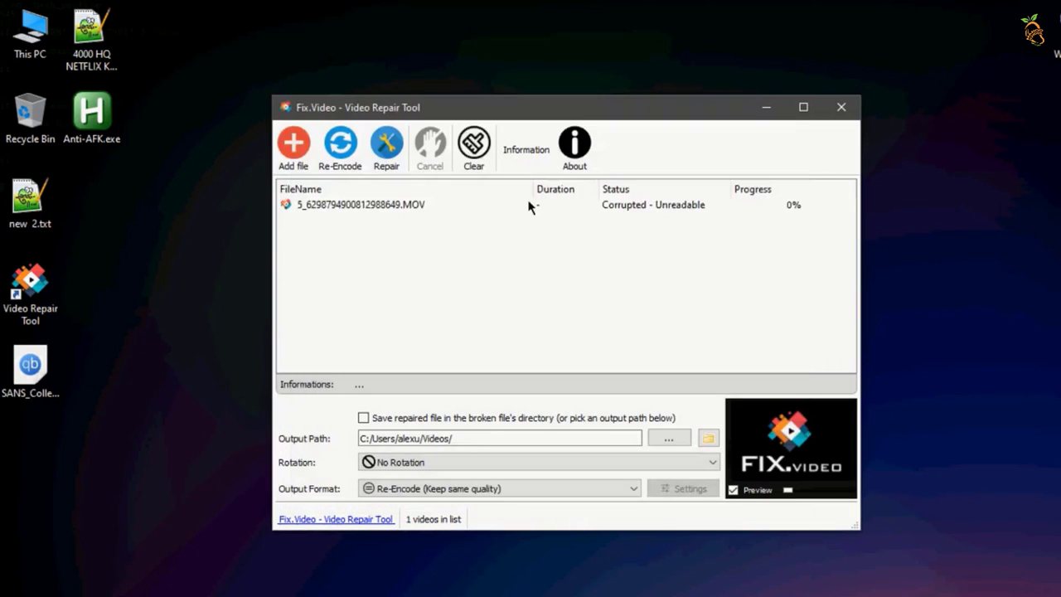
pyautogui.click(628, 211)
# - Repair the video using MARK 4.MOV as the reference file
pyautogui.click(386, 145)
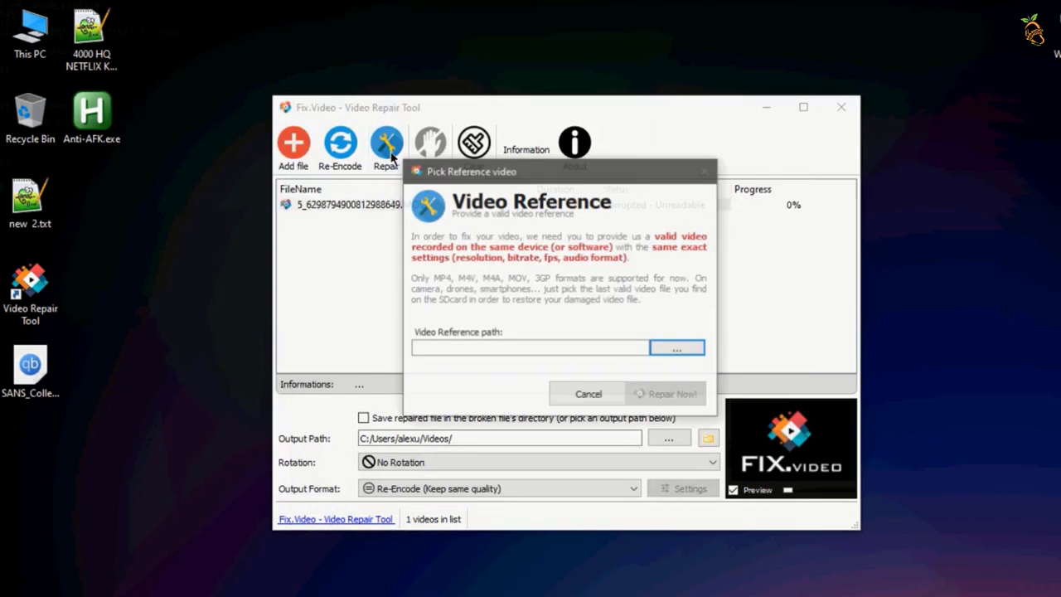
pyautogui.click(654, 347)
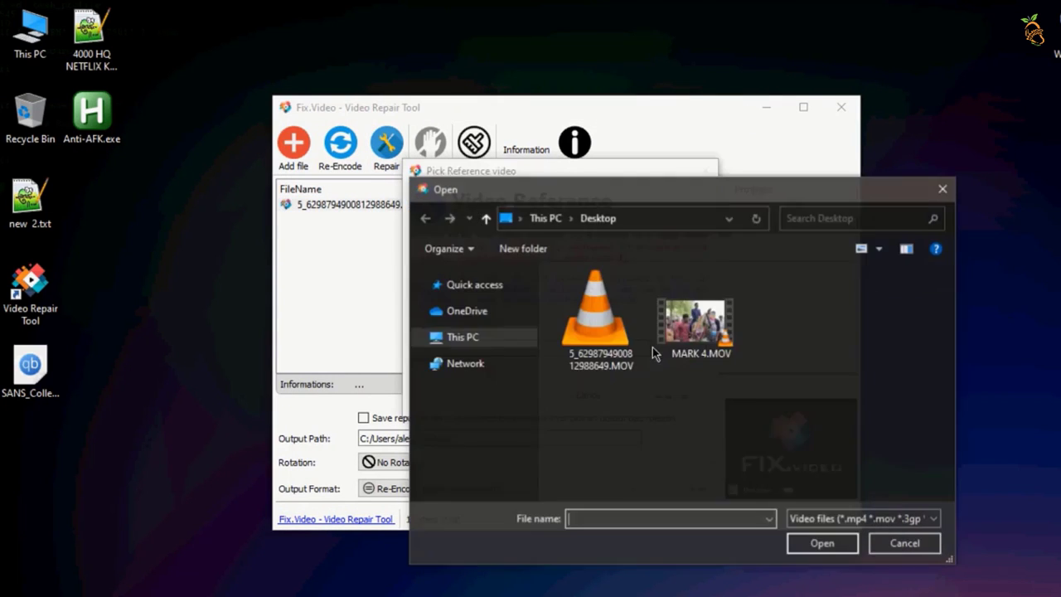
pyautogui.doubleClick(673, 332)
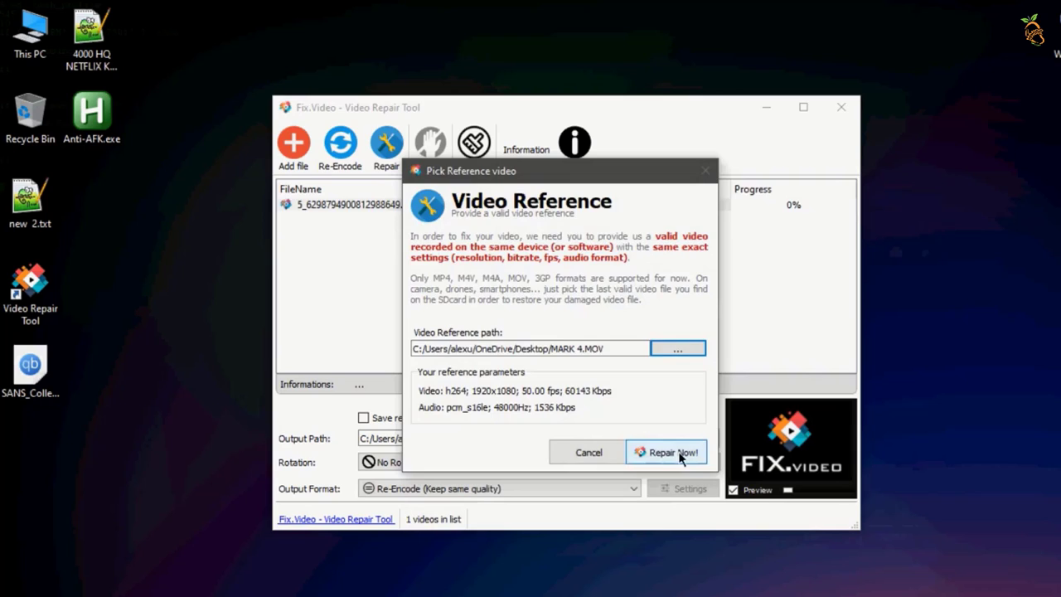
pyautogui.click(679, 454)
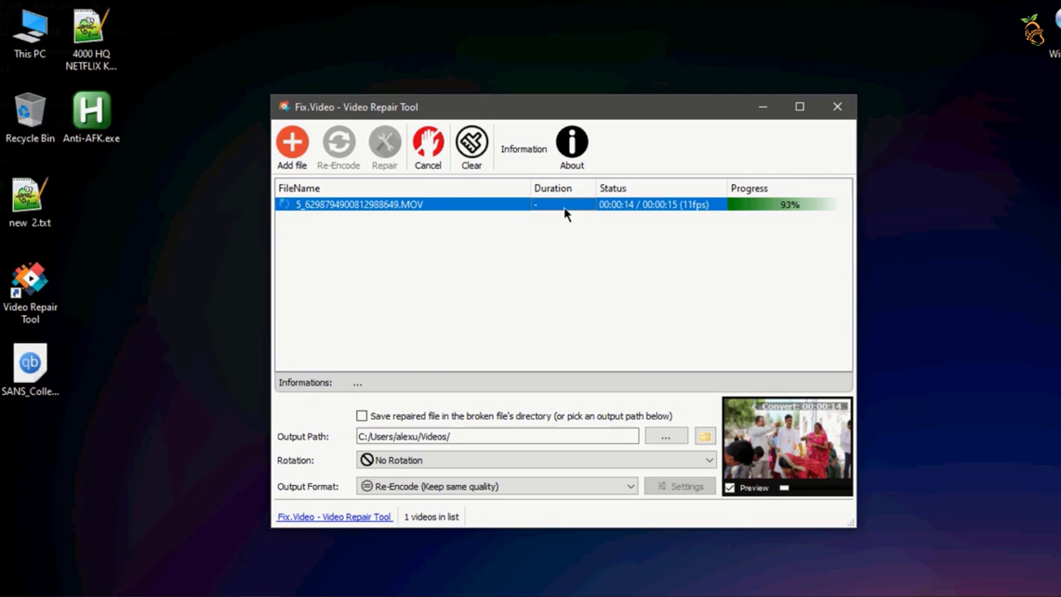
# - Check the repaired MP4's Details properties: 15-second length, 1920×1080, 50 frames/second
pyautogui.click(706, 439)
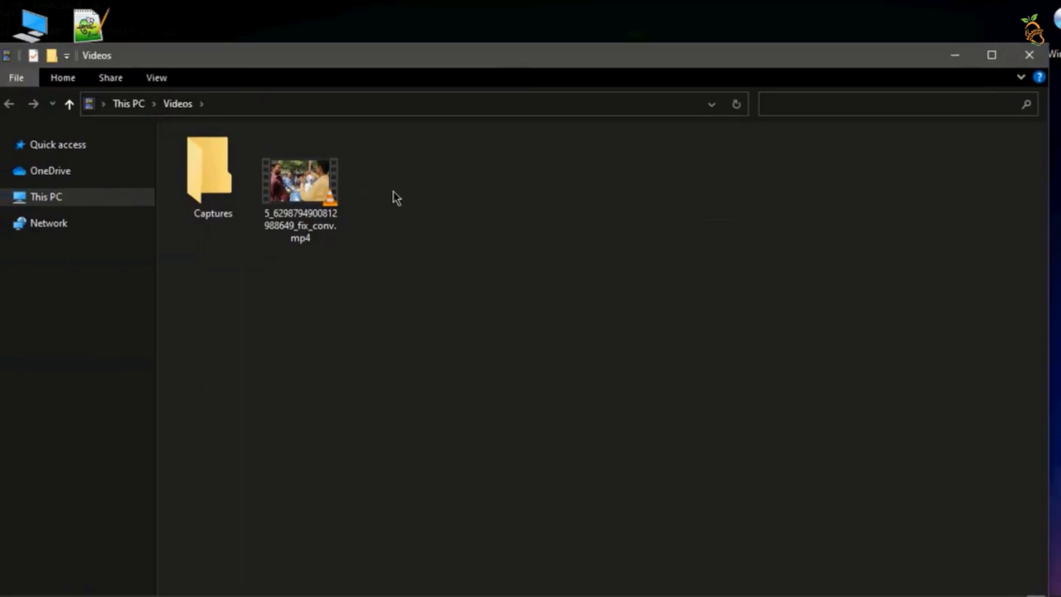
pyautogui.click(327, 195)
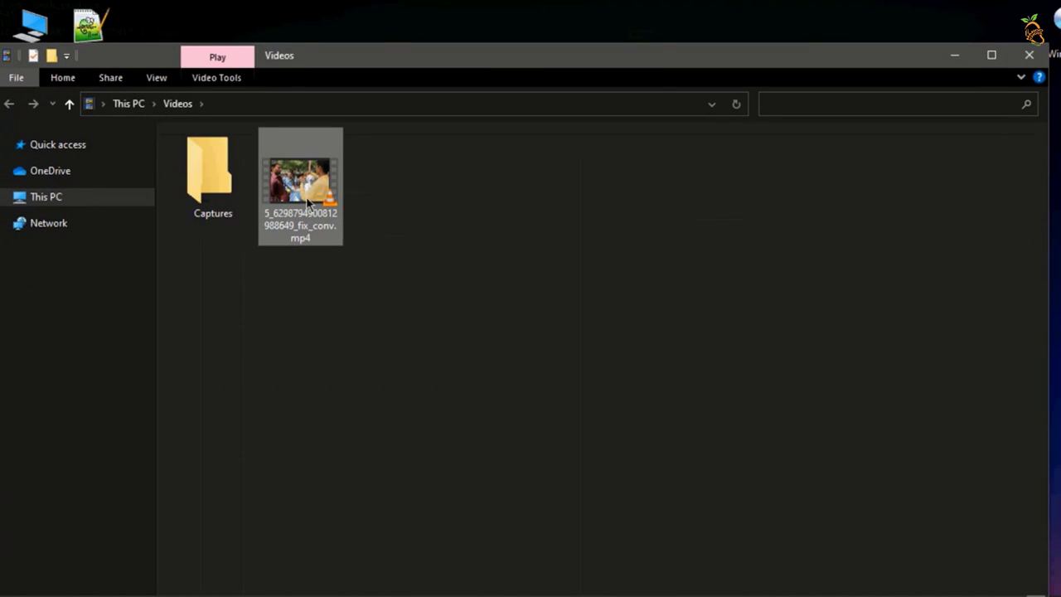
pyautogui.rightClick(309, 203)
pyautogui.scroll(-3, 373, 572)
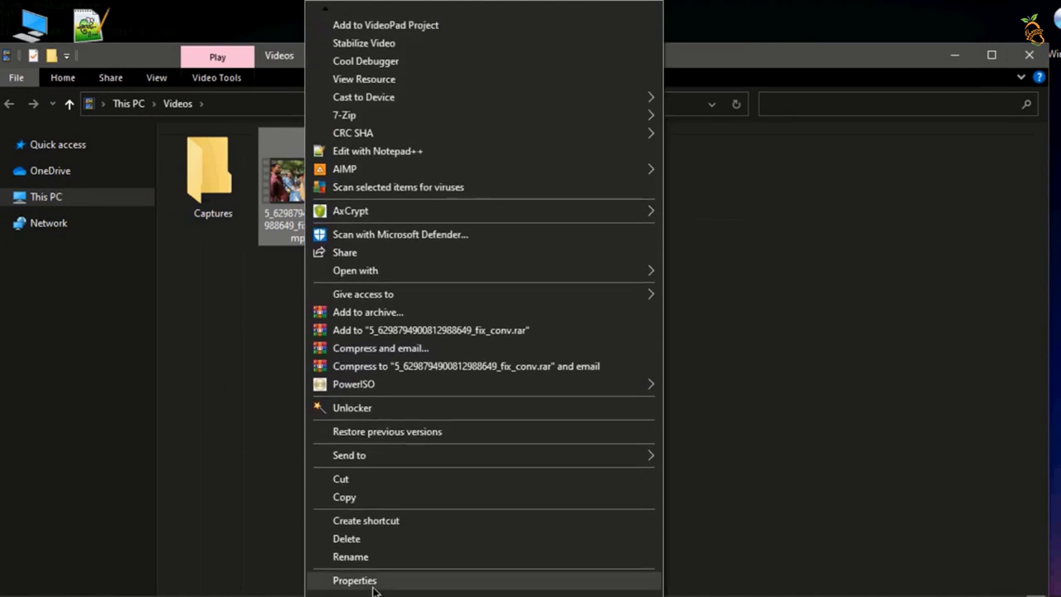
pyautogui.click(356, 580)
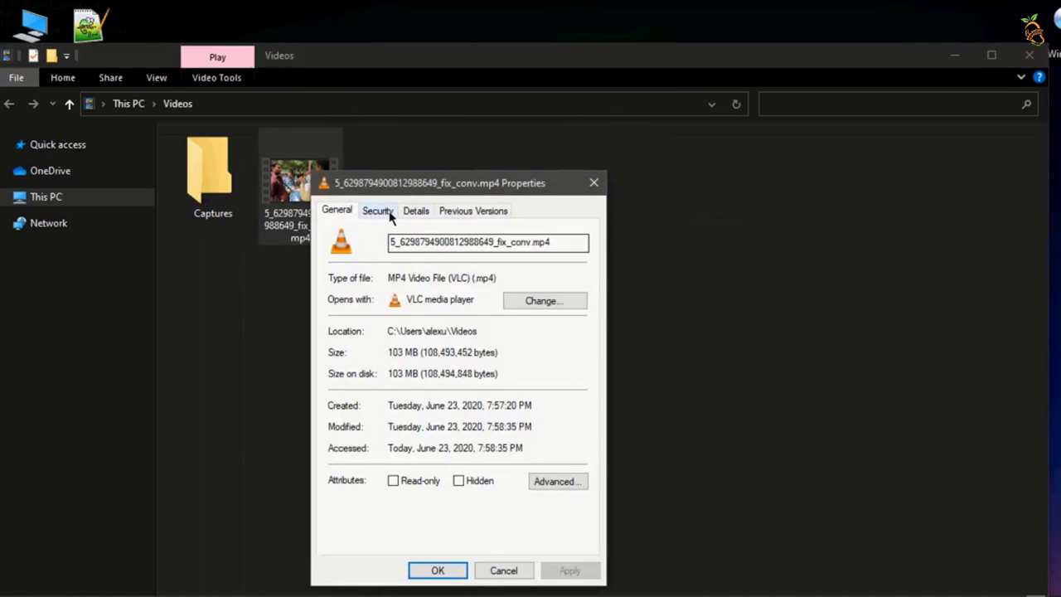
pyautogui.click(416, 211)
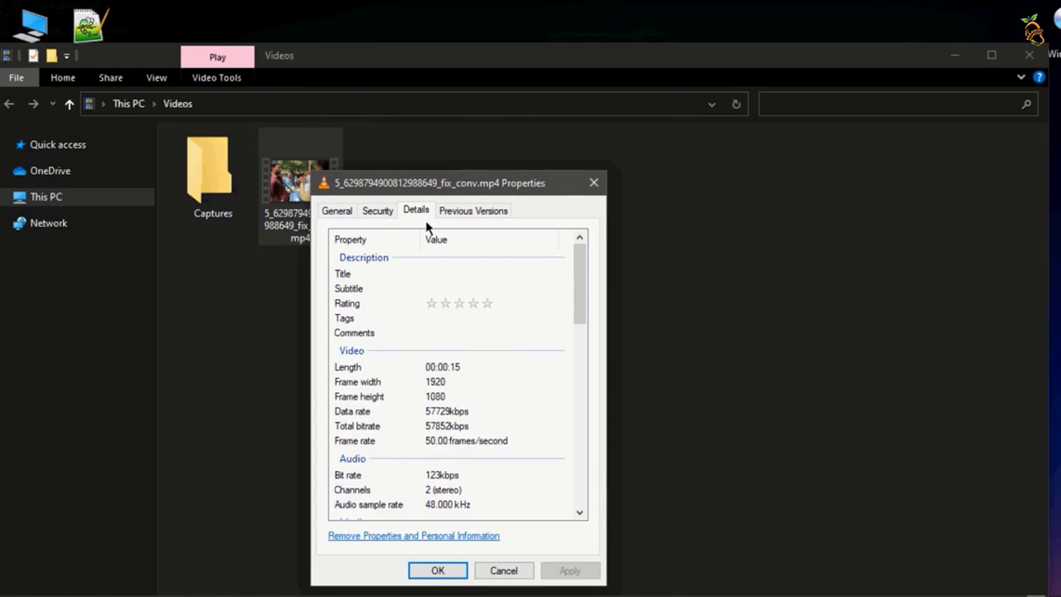
pyautogui.click(429, 371)
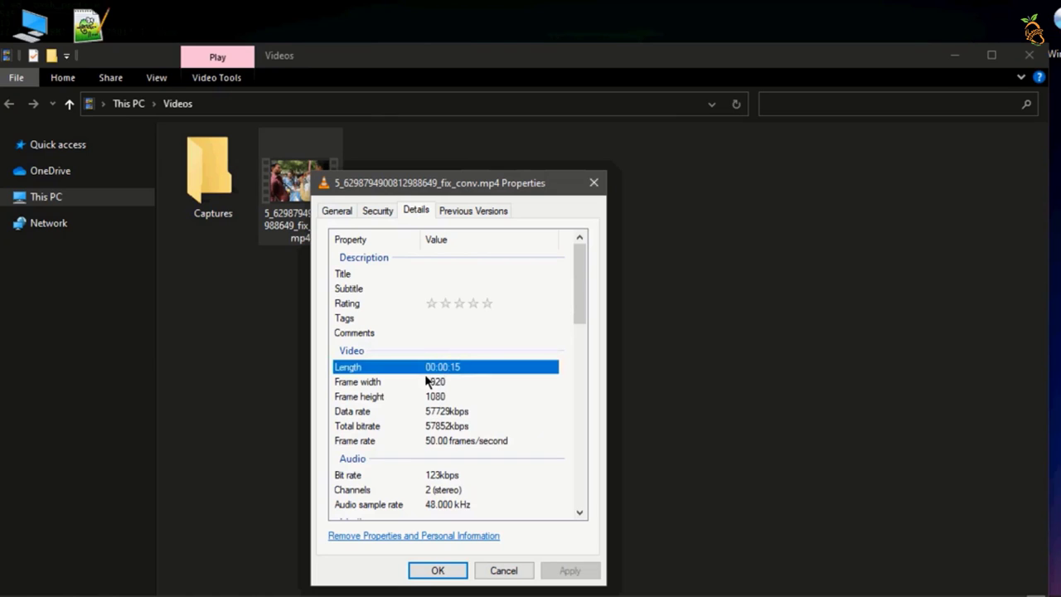
pyautogui.click(462, 441)
pyautogui.scroll(-3, 572, 294)
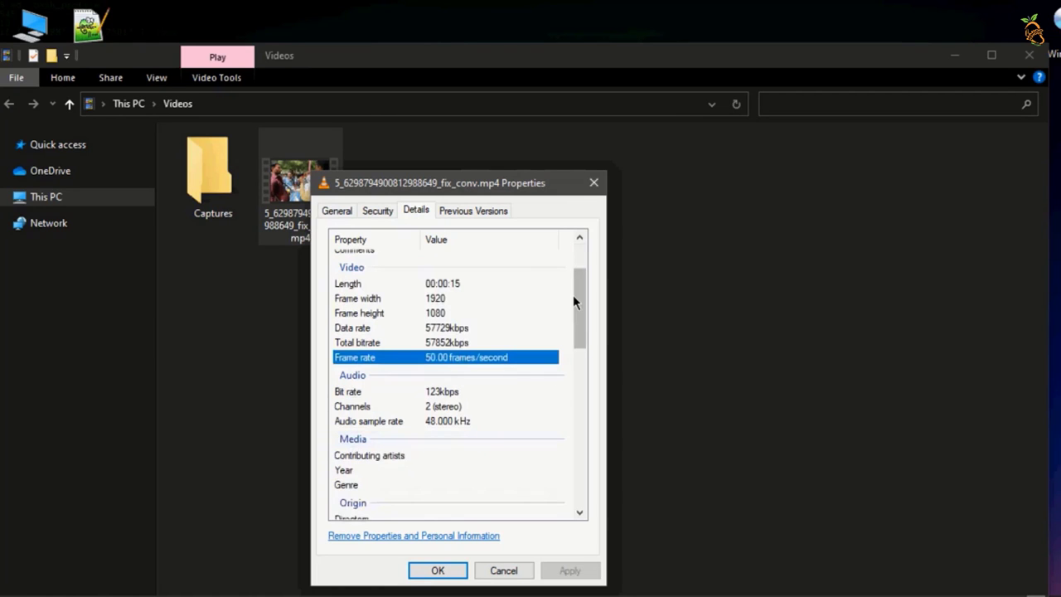
pyautogui.moveTo(582, 309); pyautogui.dragTo(589, 277)
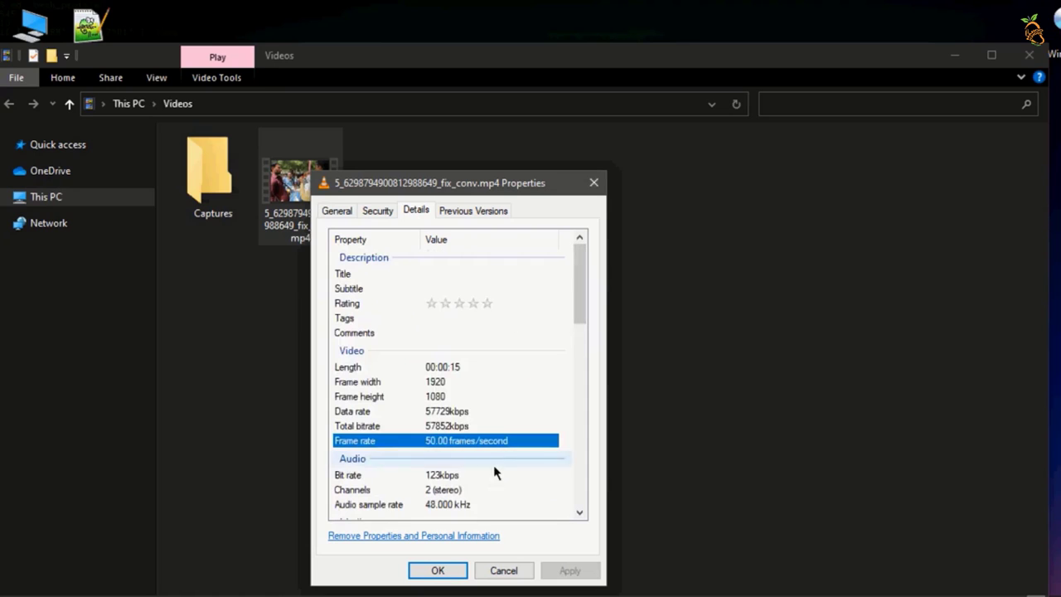
# - Close the properties and the Videos folder, then clear the finished video from the repair list
pyautogui.click(429, 570)
pyautogui.click(400, 426)
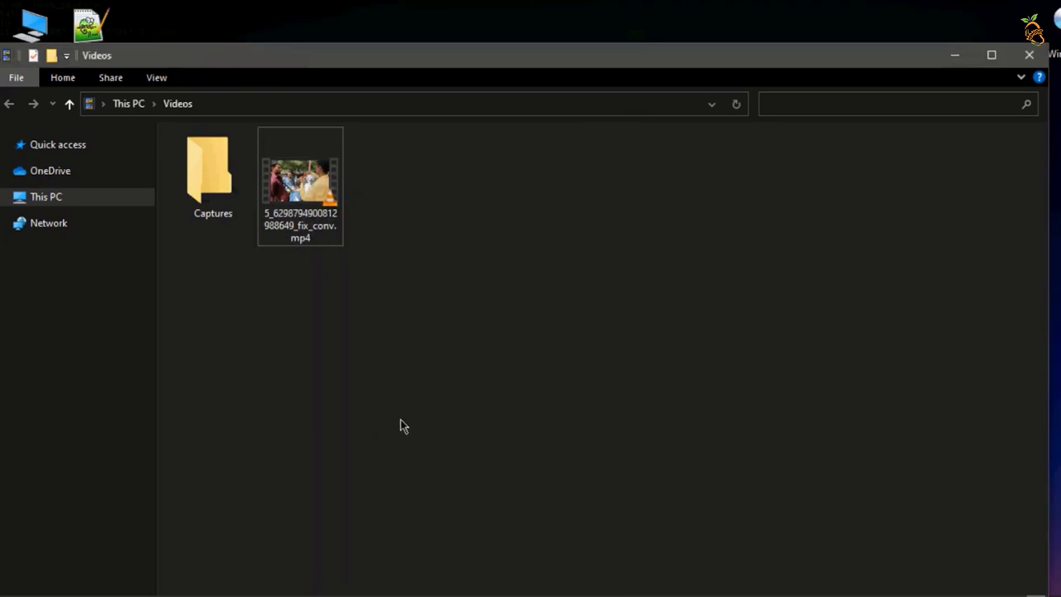
pyautogui.click(1027, 56)
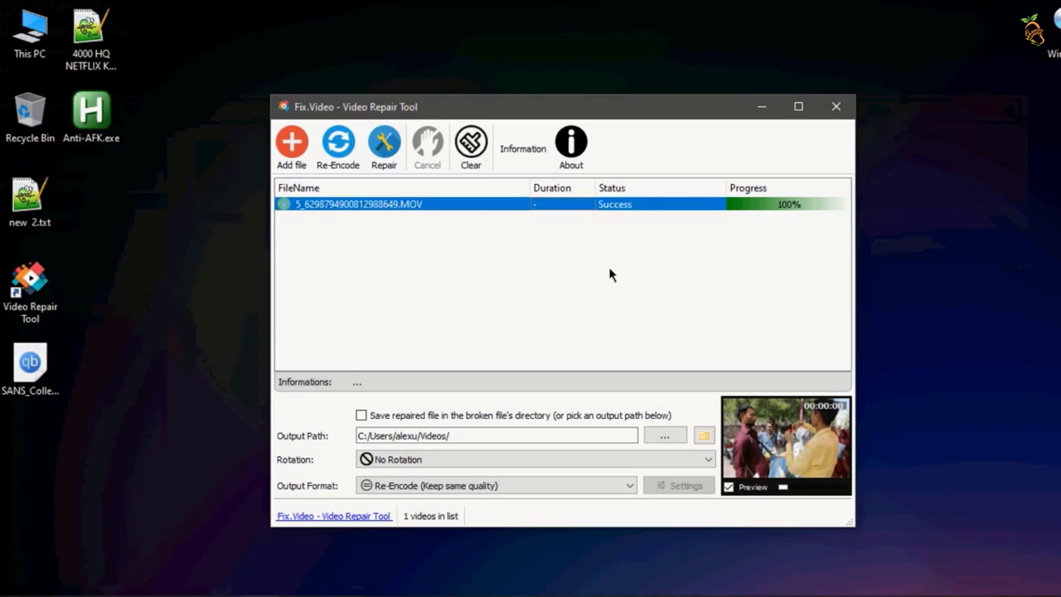
pyautogui.click(471, 142)
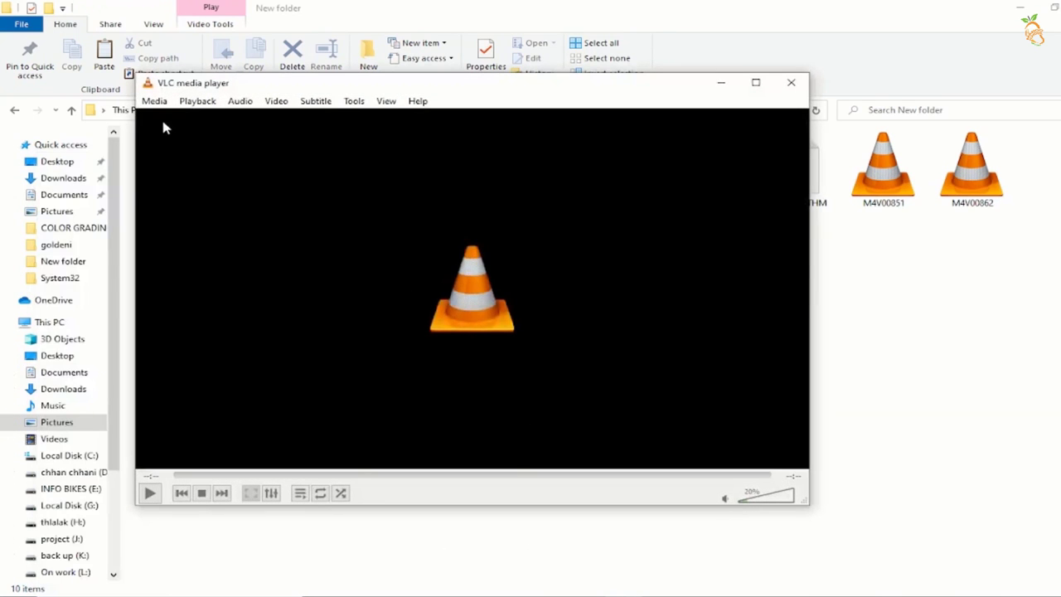
# - Start a VLC Convert / Save job with M4V00845.MP4 from New folder as the source
pyautogui.click(155, 102)
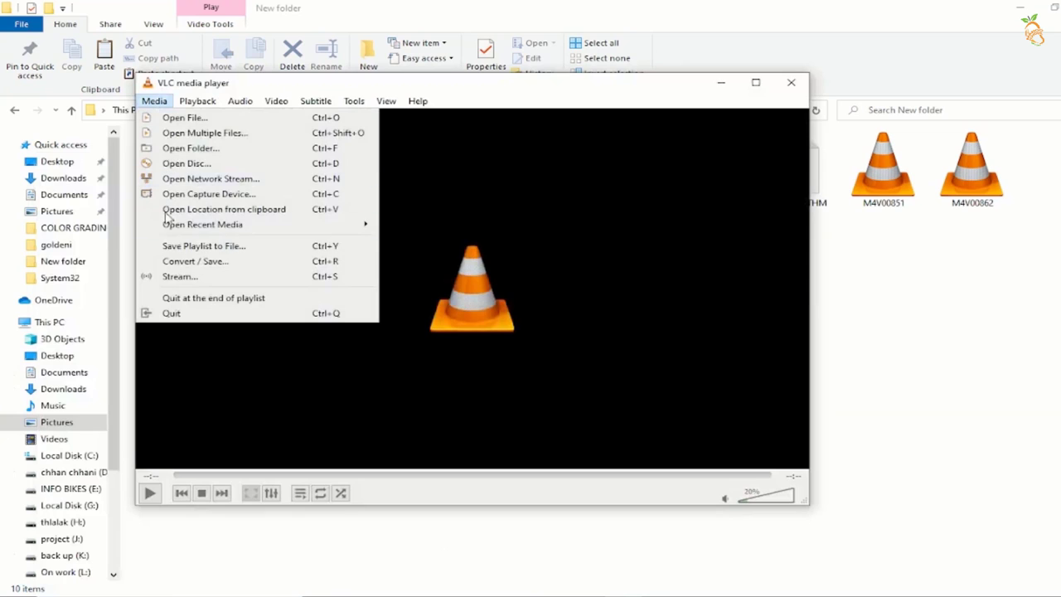
pyautogui.click(199, 261)
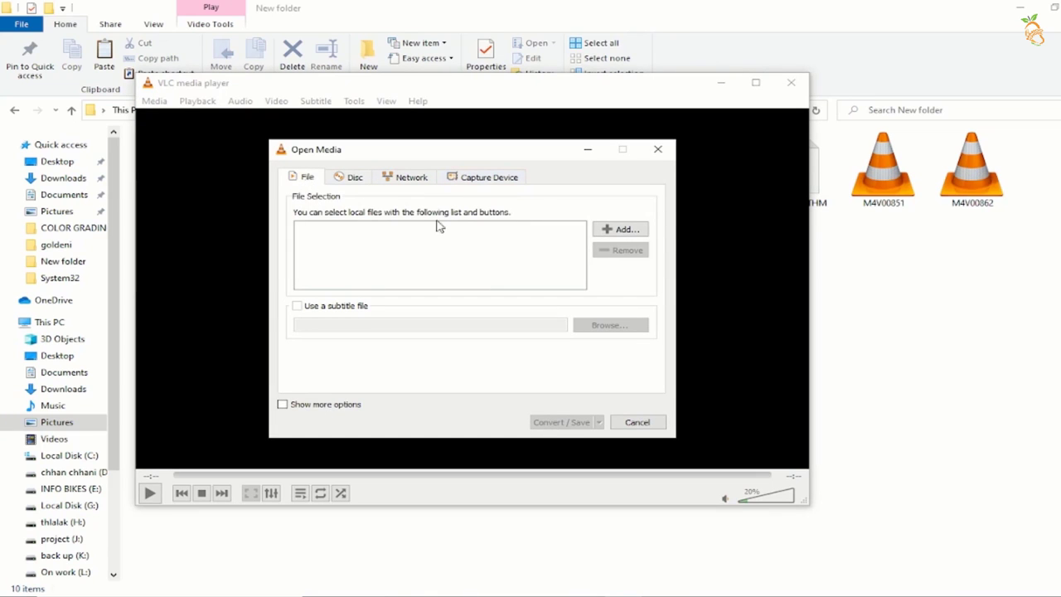
pyautogui.click(614, 235)
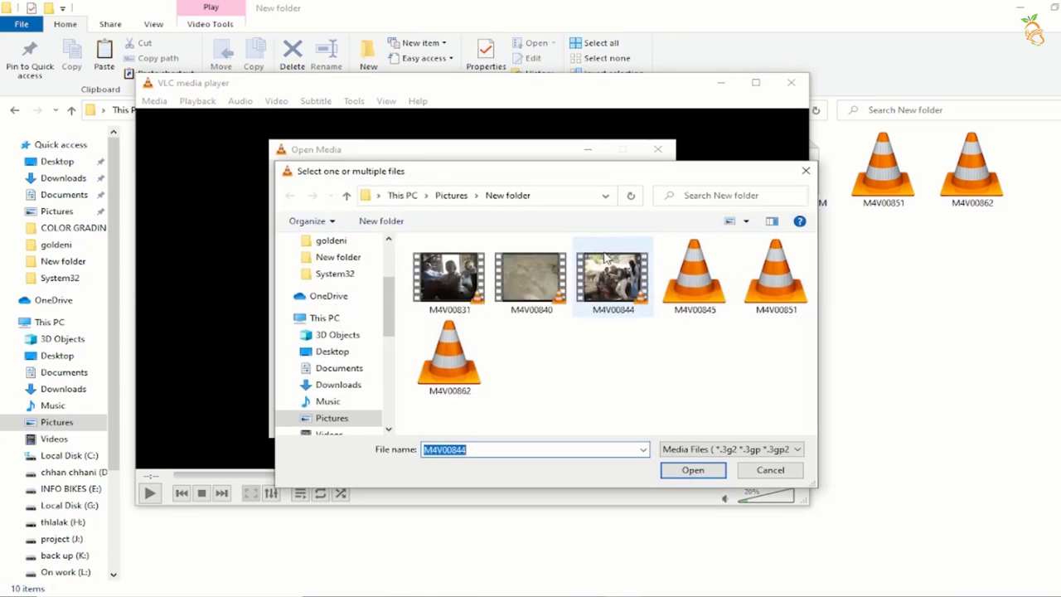
pyautogui.click(709, 288)
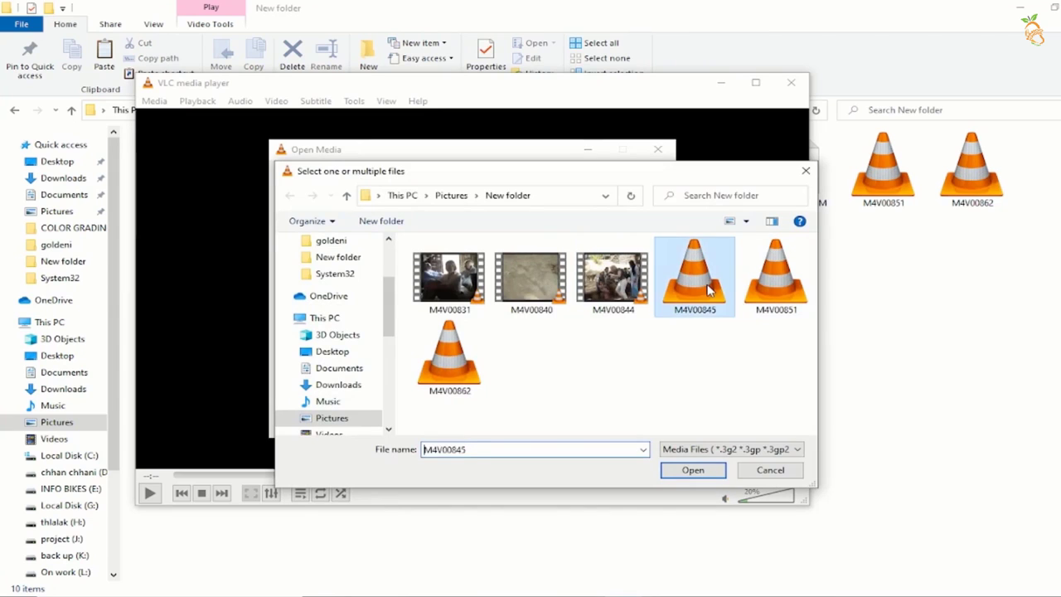
pyautogui.click(693, 470)
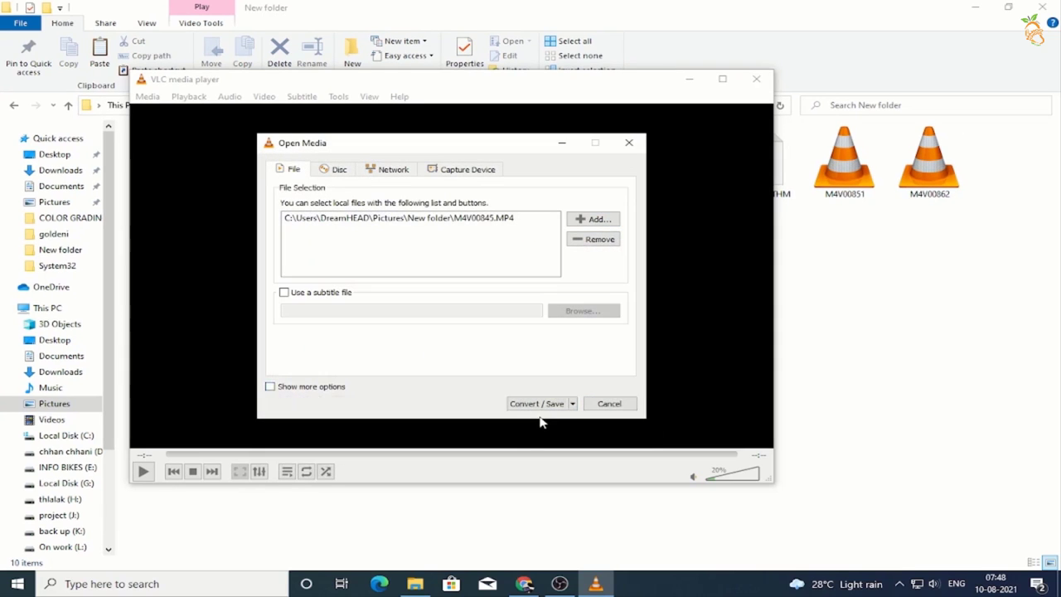
pyautogui.click(570, 424)
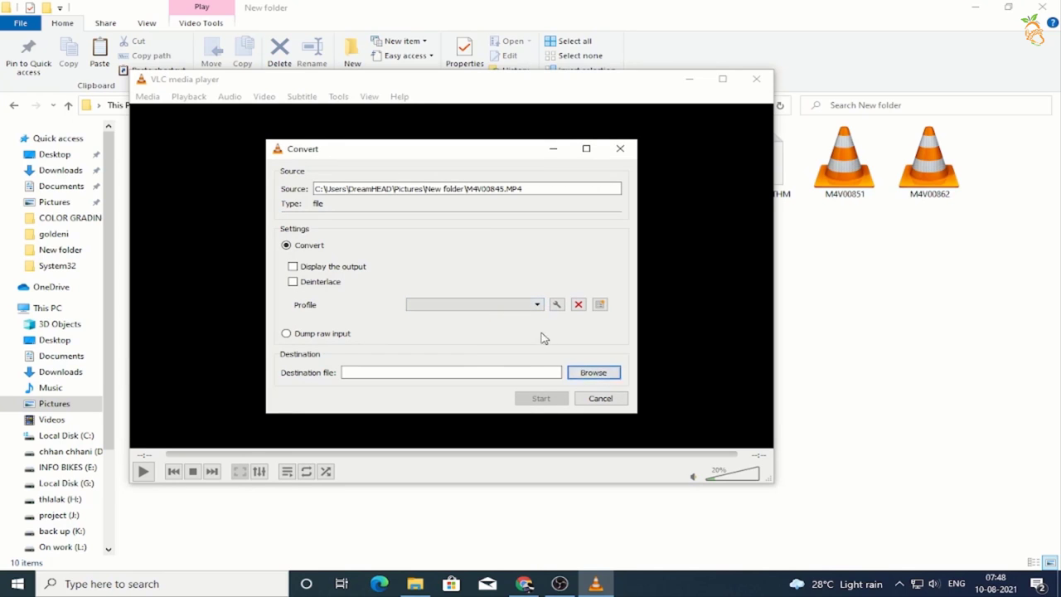
# - Set the conversion destination to aaa.MP4 in the same New folder
pyautogui.click(592, 373)
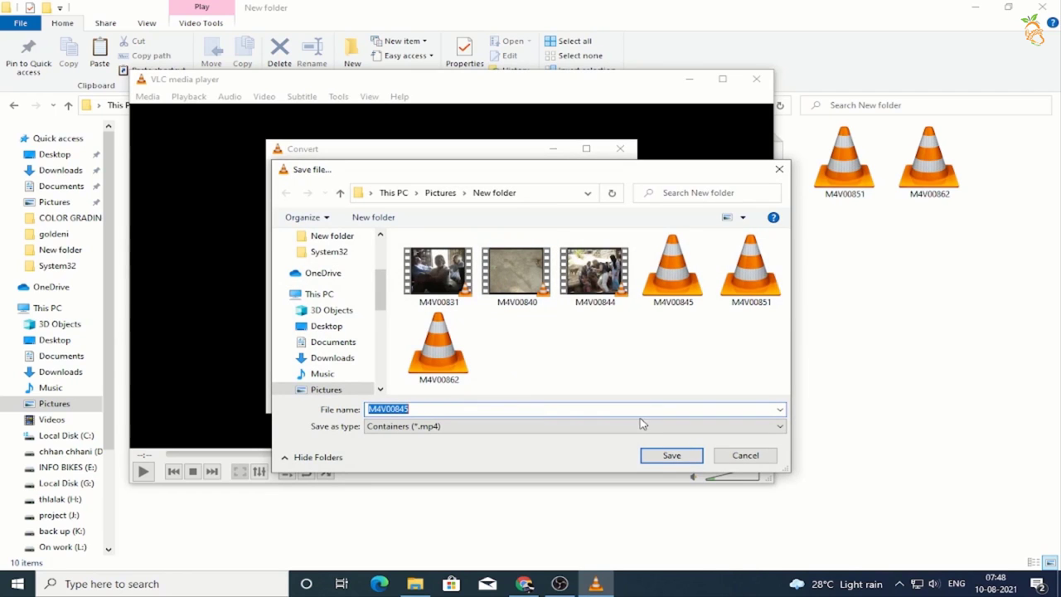
pyautogui.write('aaa')
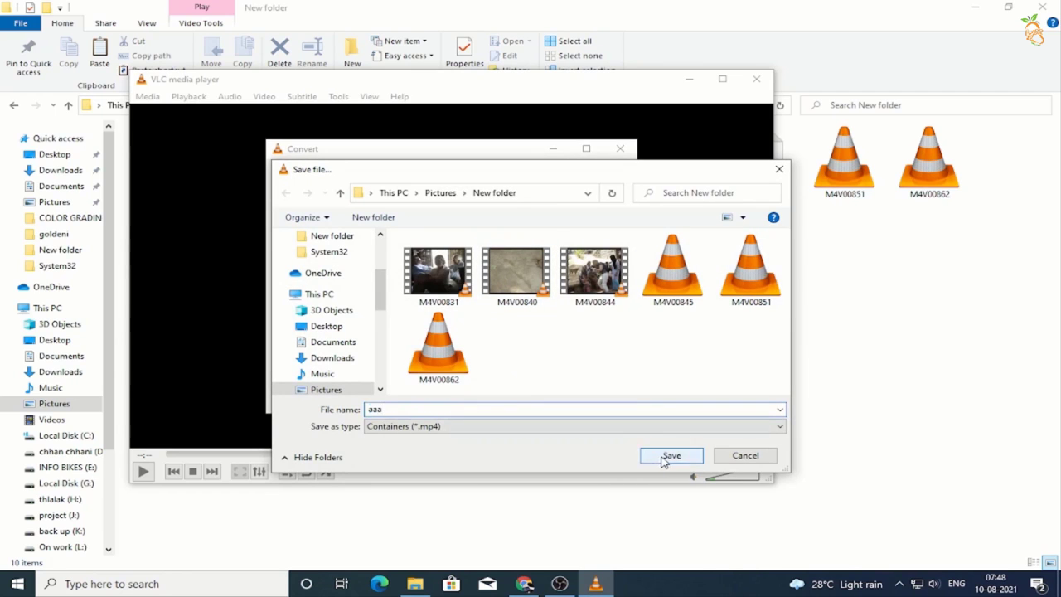
pyautogui.click(663, 457)
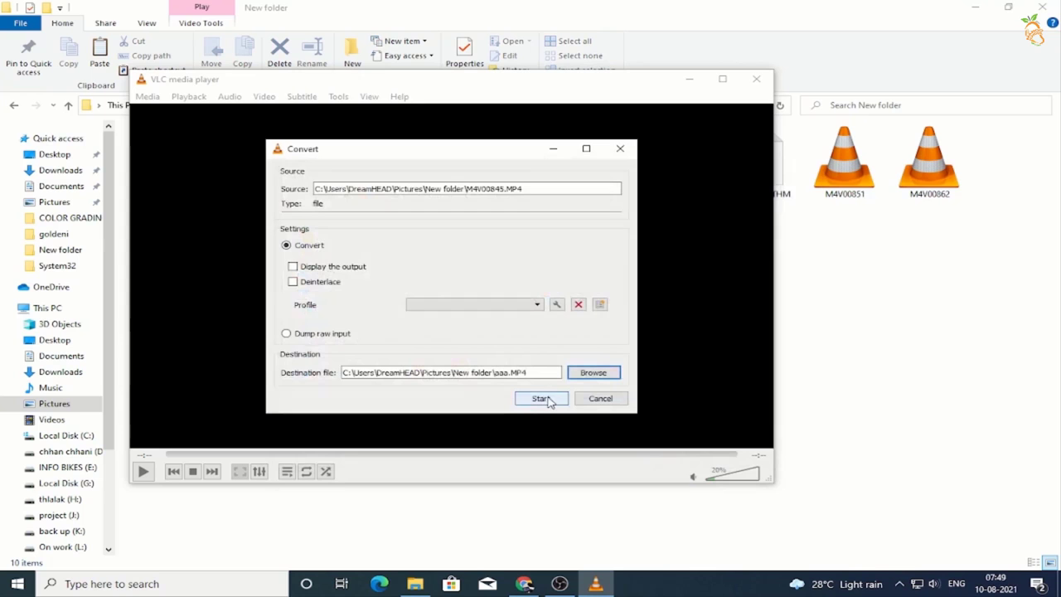
# - Convert M4V00845 into aaa, open the result, and show VLC's Input & Codecs preferences
pyautogui.click(540, 399)
pyautogui.doubleClick(165, 162)
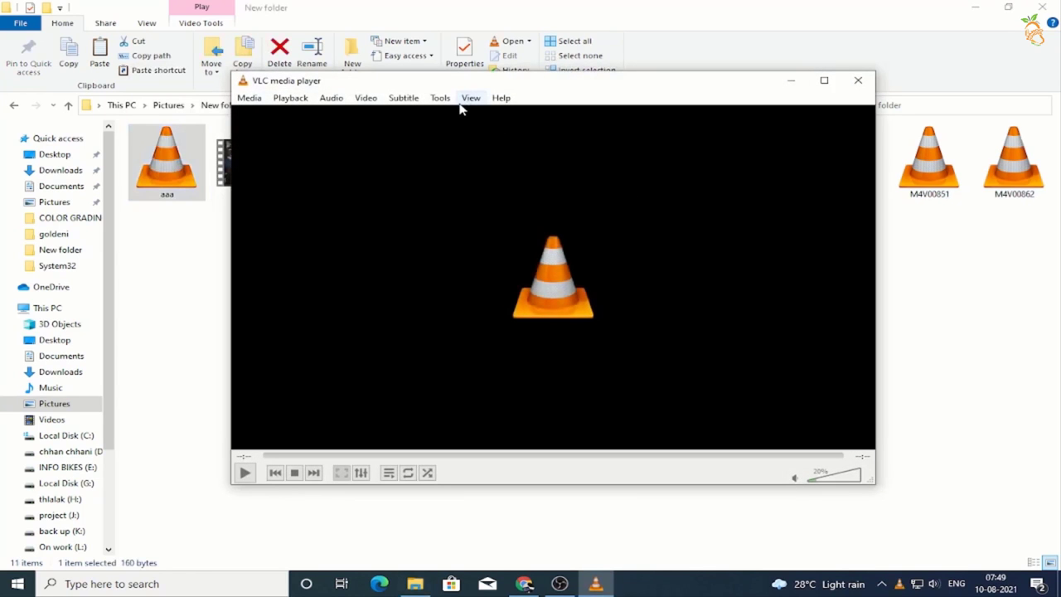
pyautogui.click(440, 98)
pyautogui.click(470, 250)
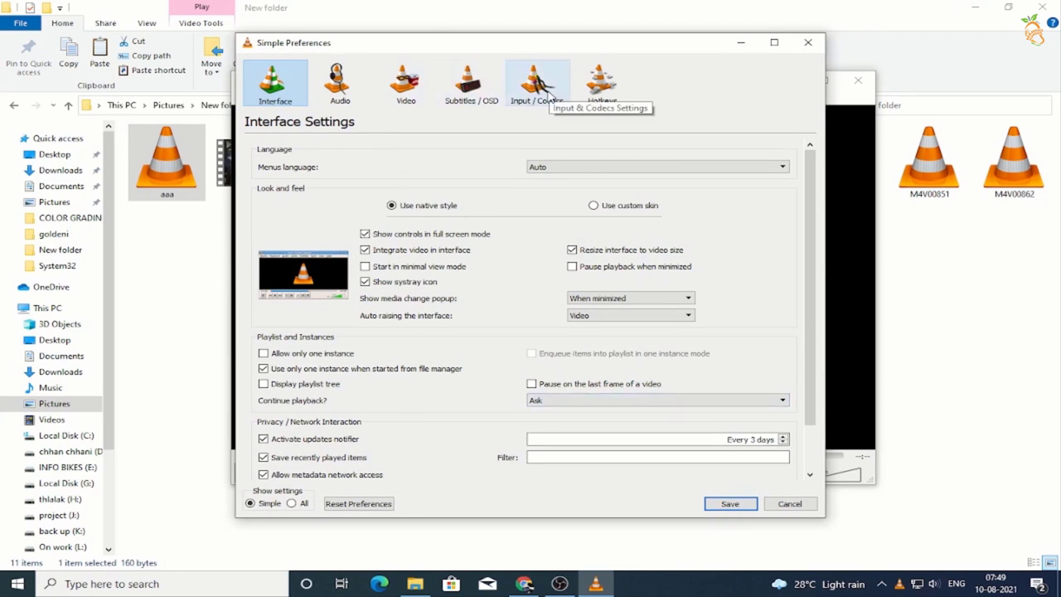
pyautogui.click(547, 97)
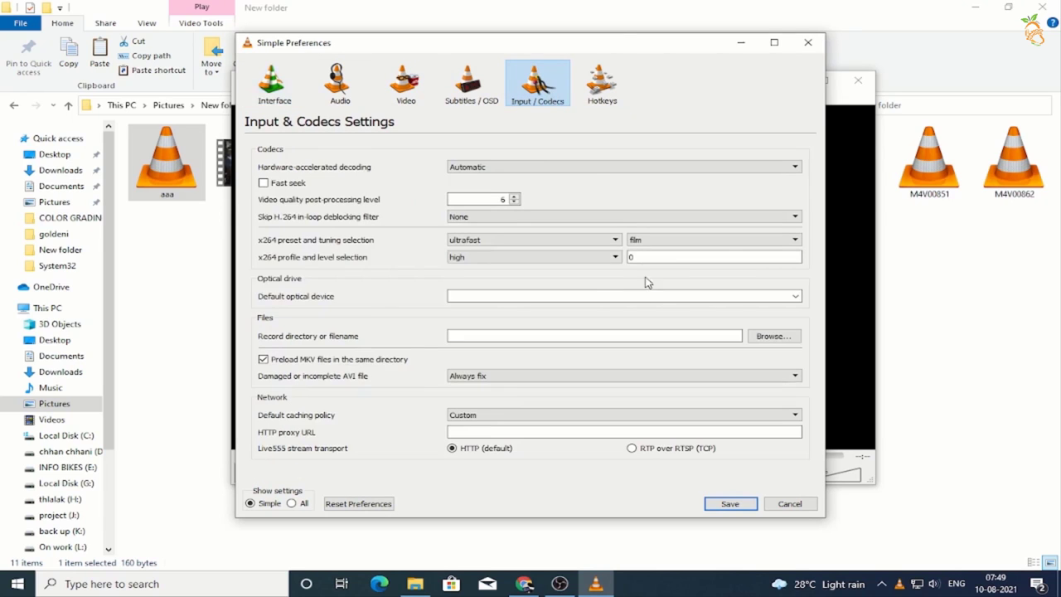